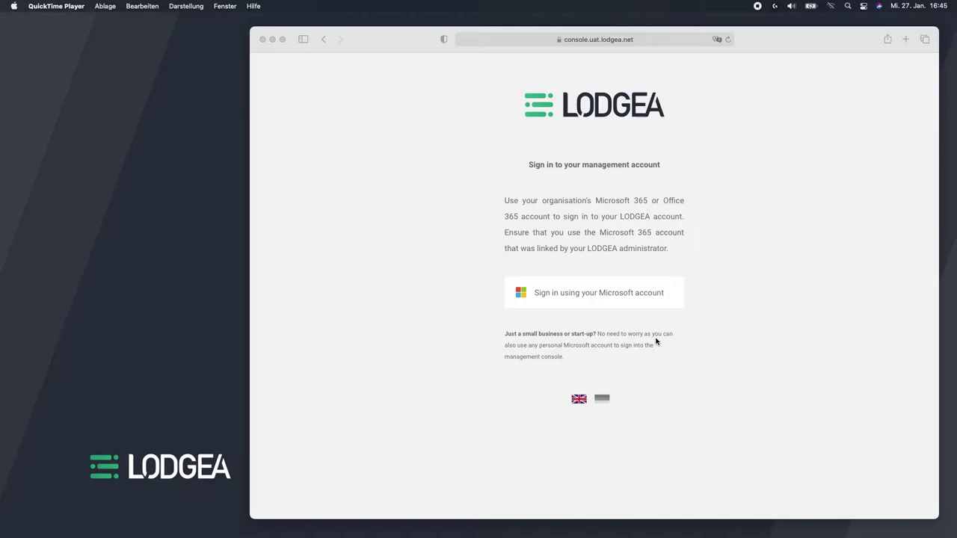
Sign in to the LODGEA management console with the already signed-in Microsoft account.
click(563, 298)
click(564, 299)
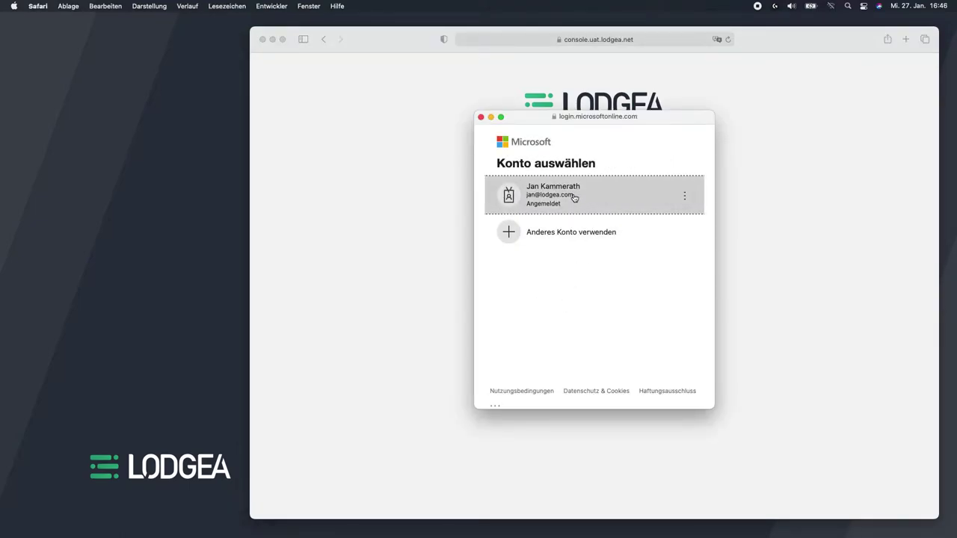
click(574, 198)
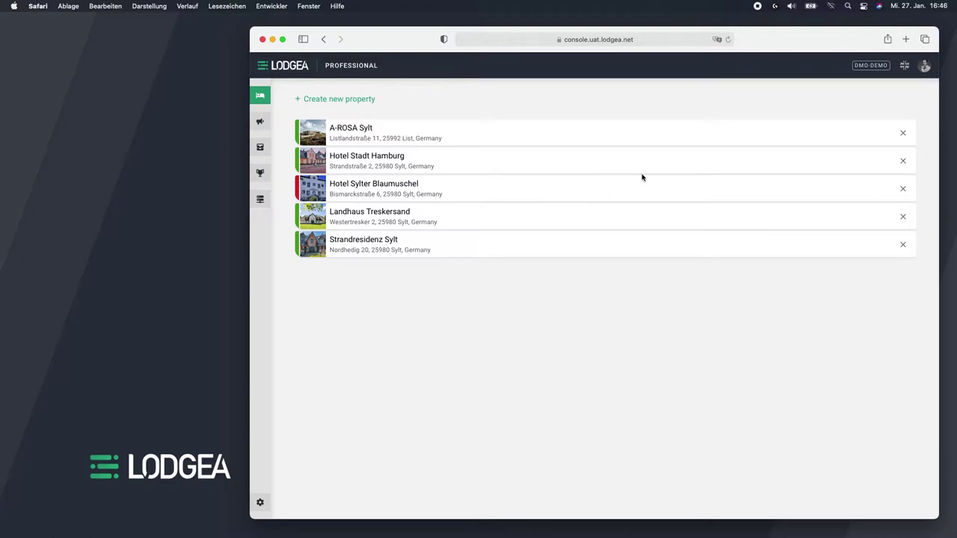
View the account details behind the DMO-DEMO organisation label and close them.
click(866, 67)
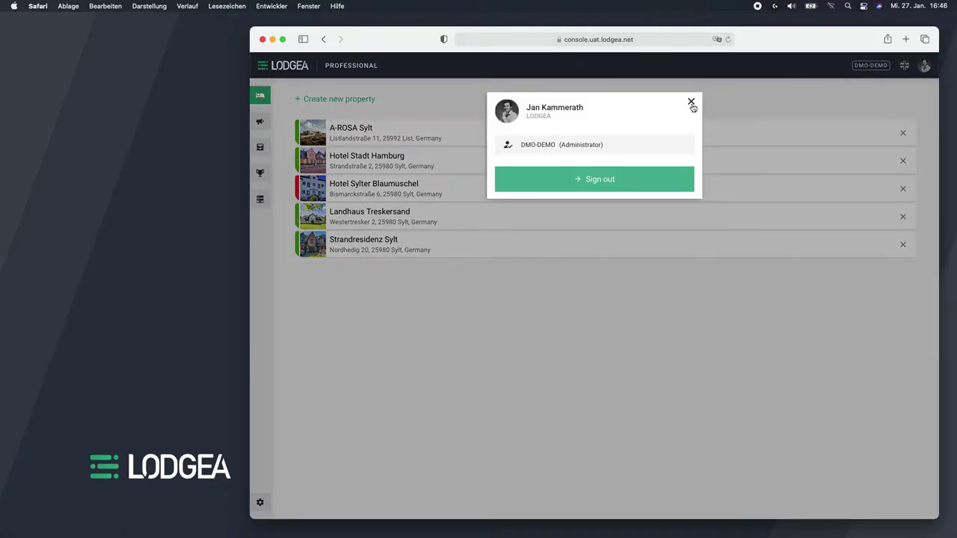
click(691, 104)
Switch the console language to Deutsch and back to English.
click(904, 68)
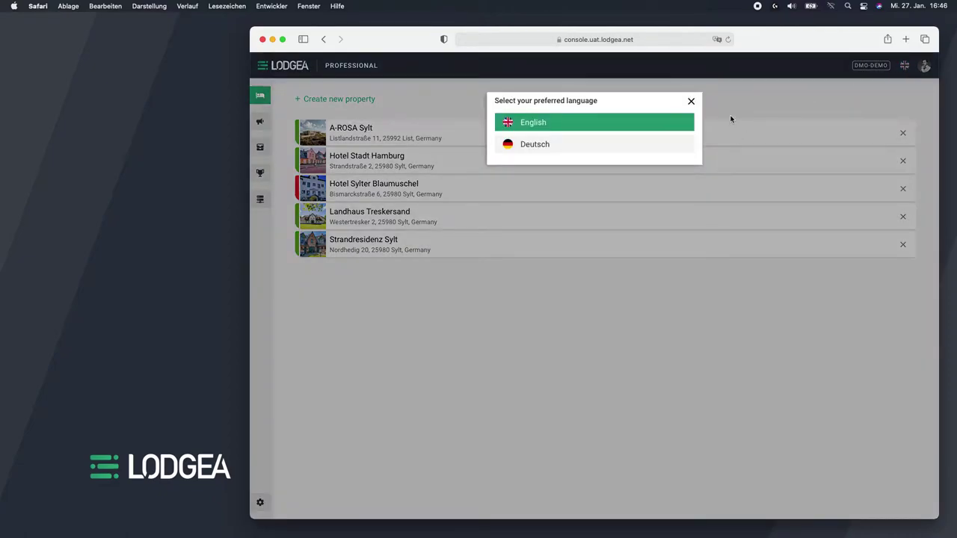
click(655, 149)
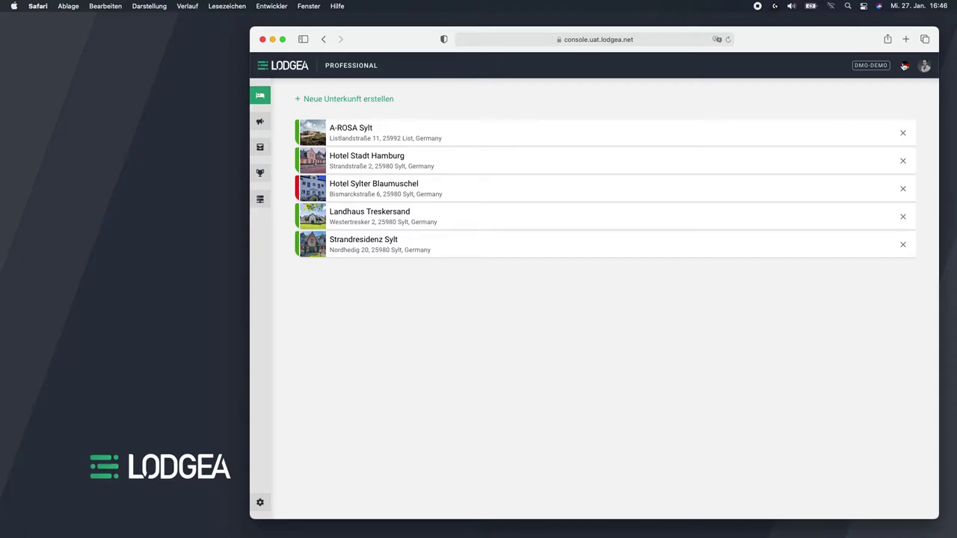
click(904, 66)
click(660, 124)
Inspect the user profile with its organisation role and sign-out option, and close it.
click(925, 65)
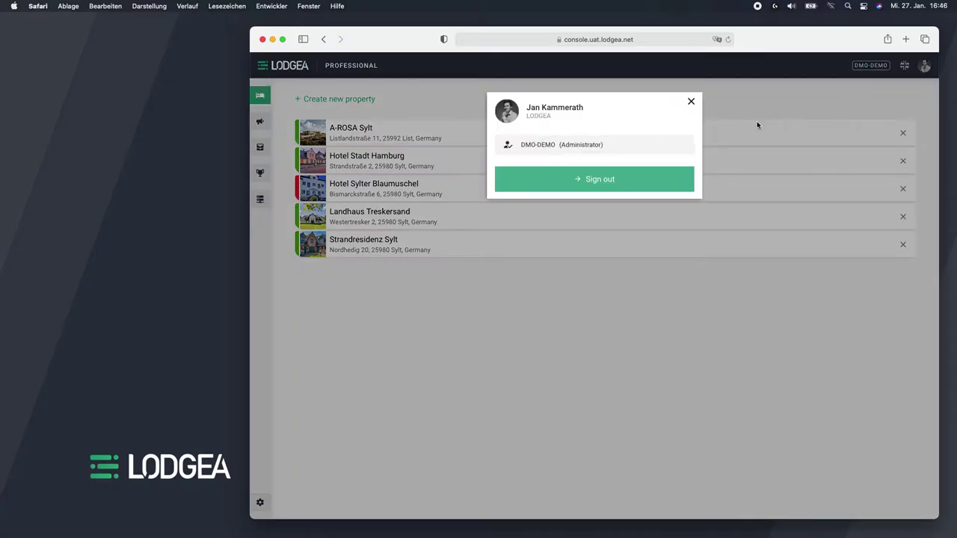
click(691, 101)
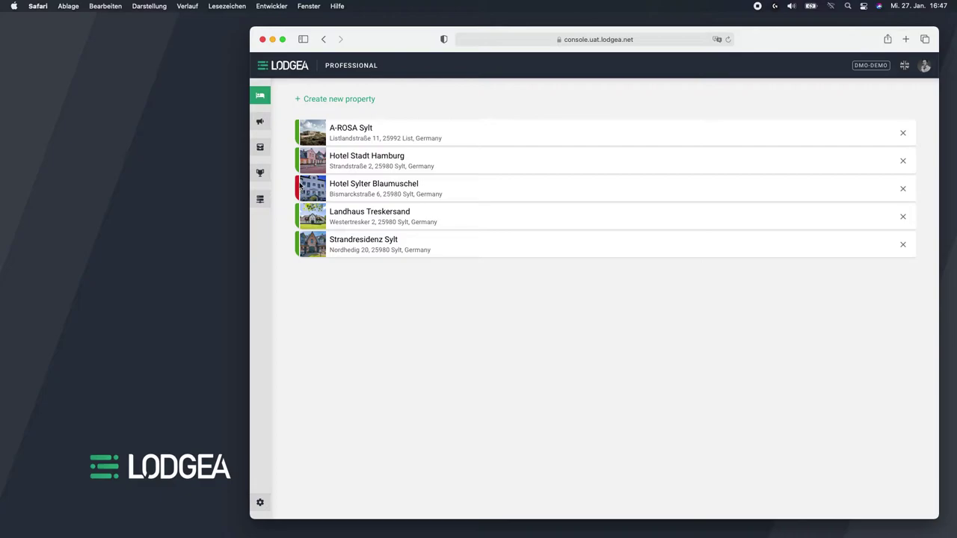
Open Hotel Sylter Blaumuschel from the property overview and look through its information, location, facility and service sections.
click(355, 189)
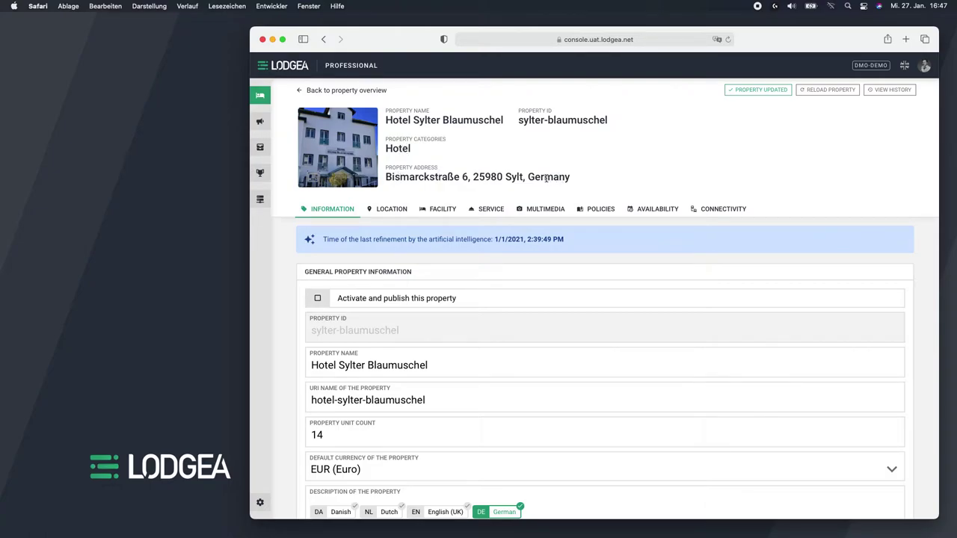
click(333, 210)
click(395, 213)
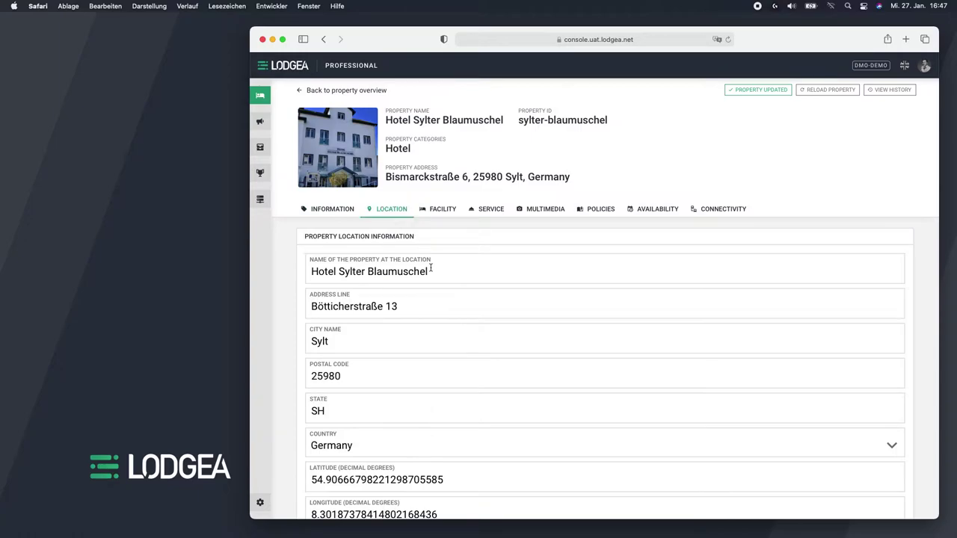
click(442, 214)
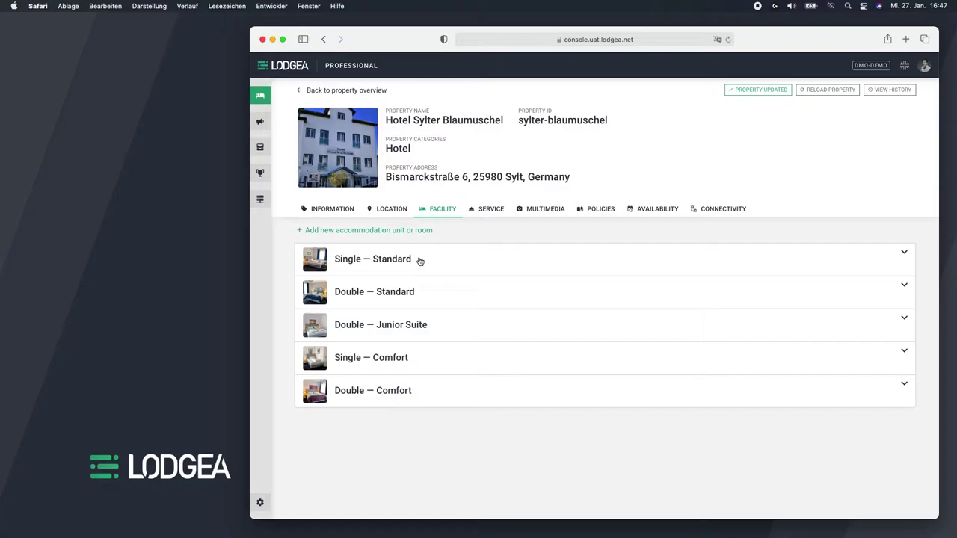
click(485, 217)
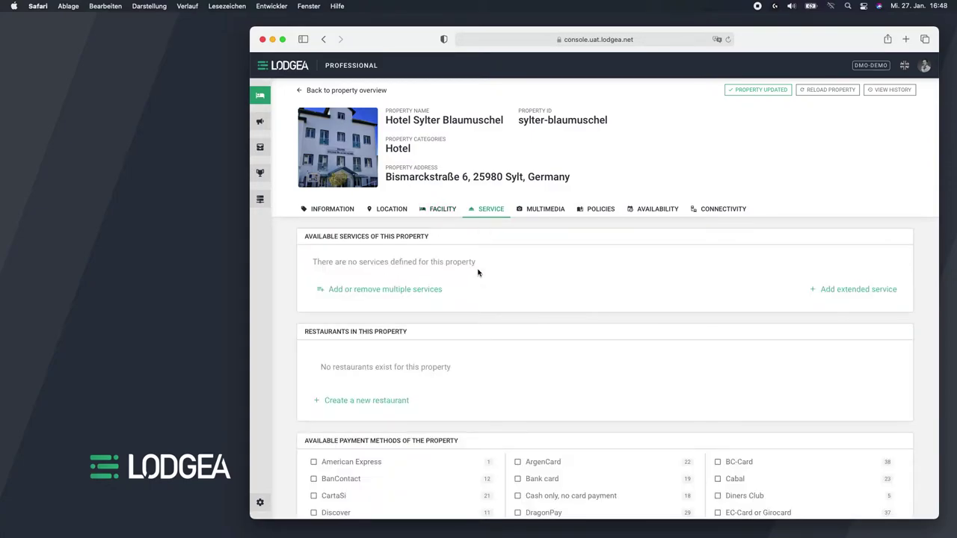
Look through the hotel's multimedia section with the property and room photos, and its policies section.
click(545, 217)
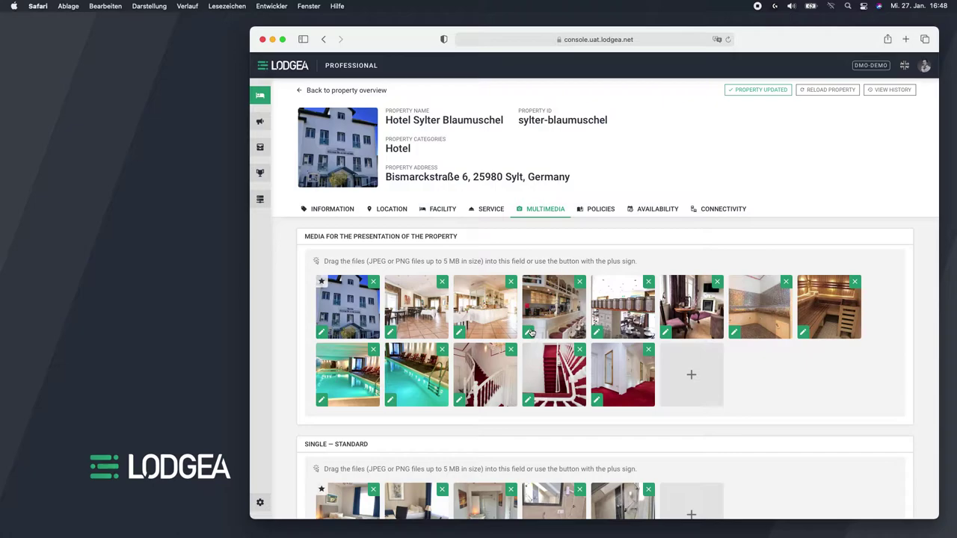
scroll(529, 333, down, 3)
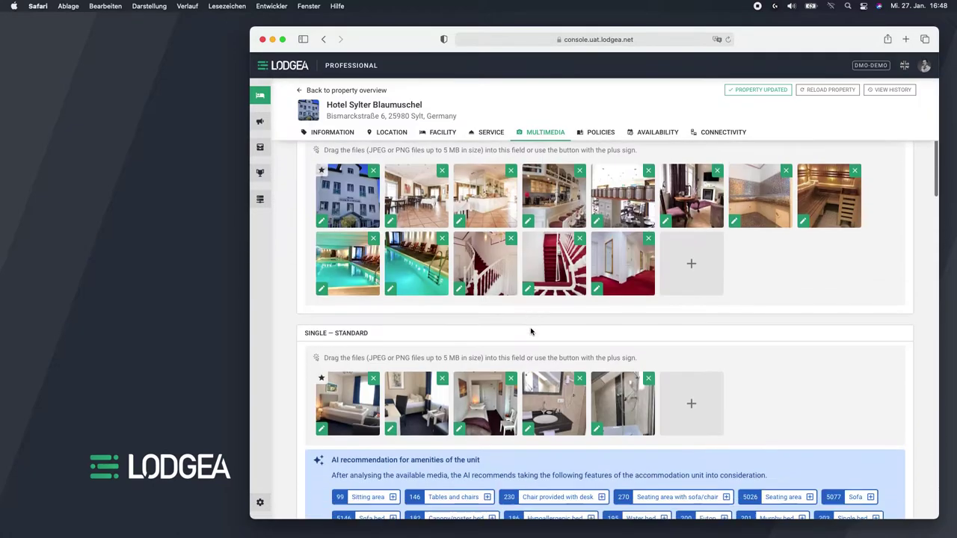
scroll(531, 331, down, 10)
scroll(531, 331, up, 10)
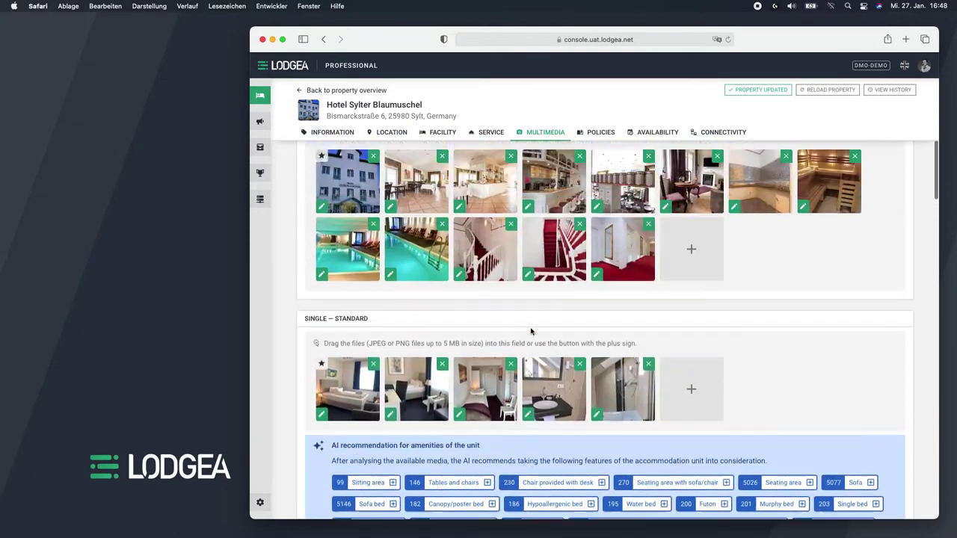
scroll(531, 332, up, 3)
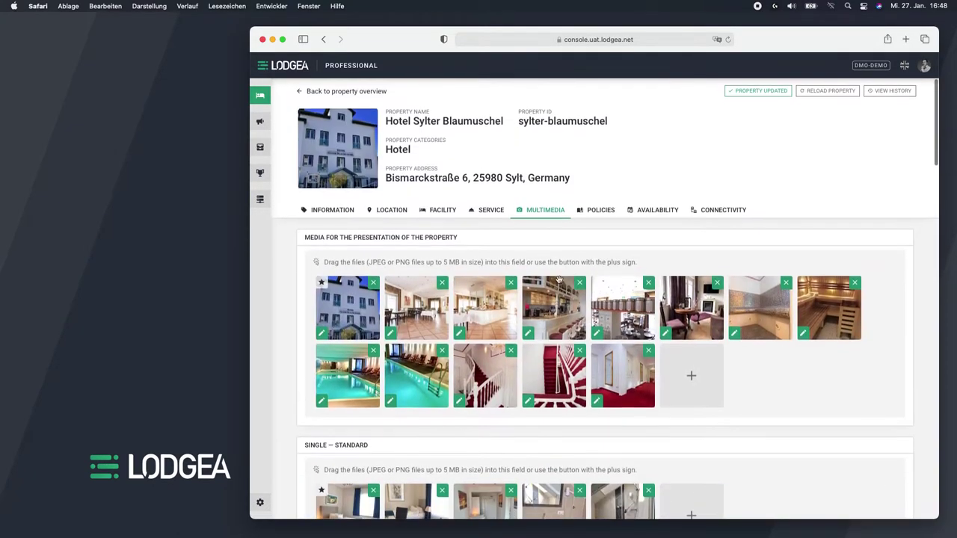
click(588, 210)
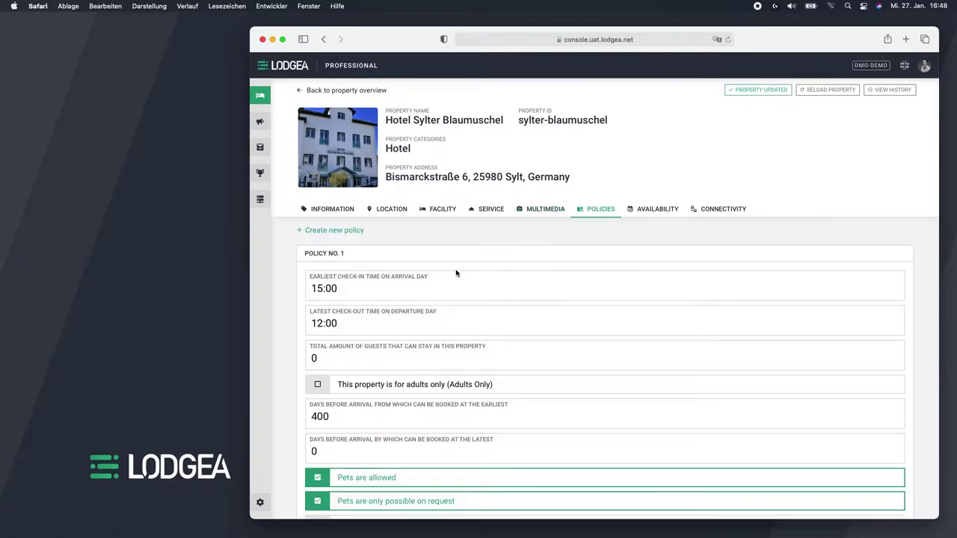
Examine the hotel's general property information from the publishing option through name, URI name, unit count and currency to the description.
click(340, 213)
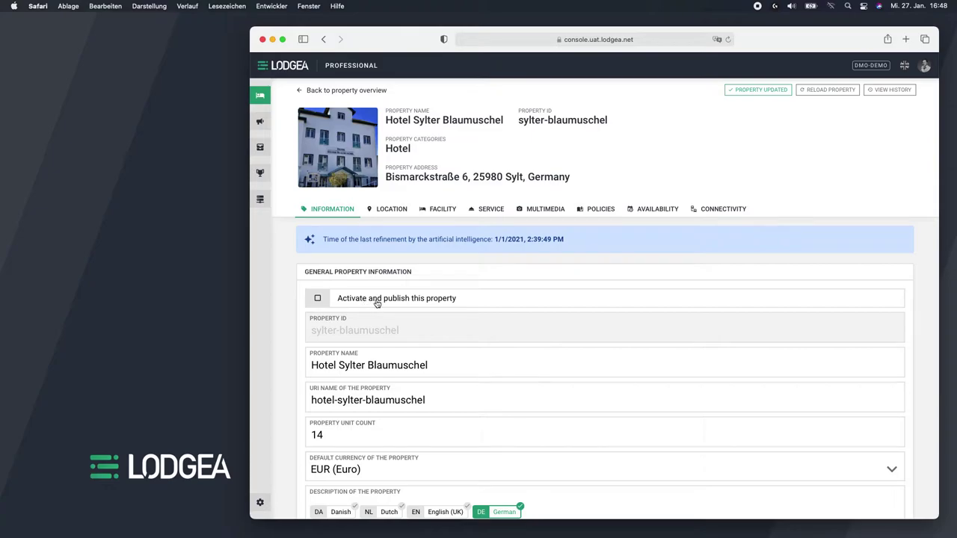
scroll(406, 304, down, 1)
scroll(406, 305, down, 1)
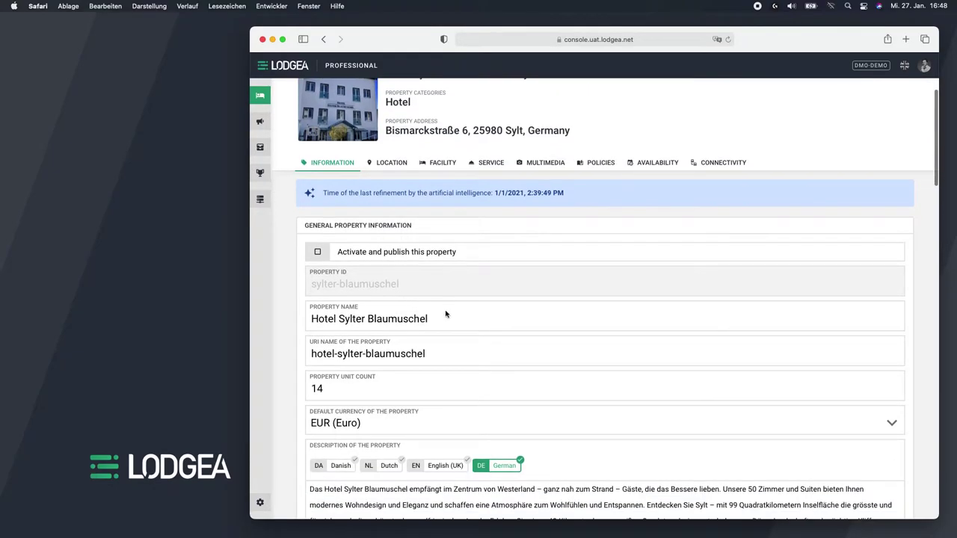
scroll(429, 303, down, 1)
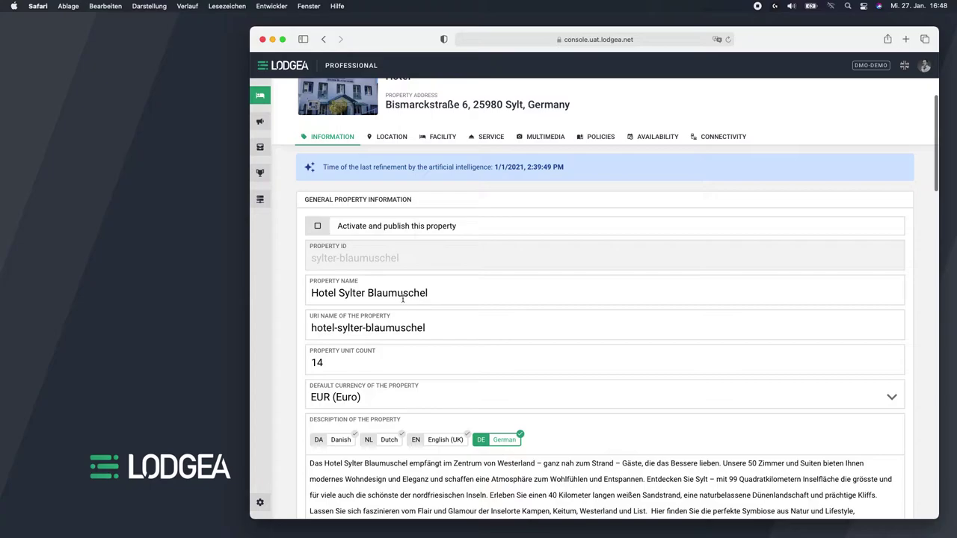
scroll(428, 297, down, 1)
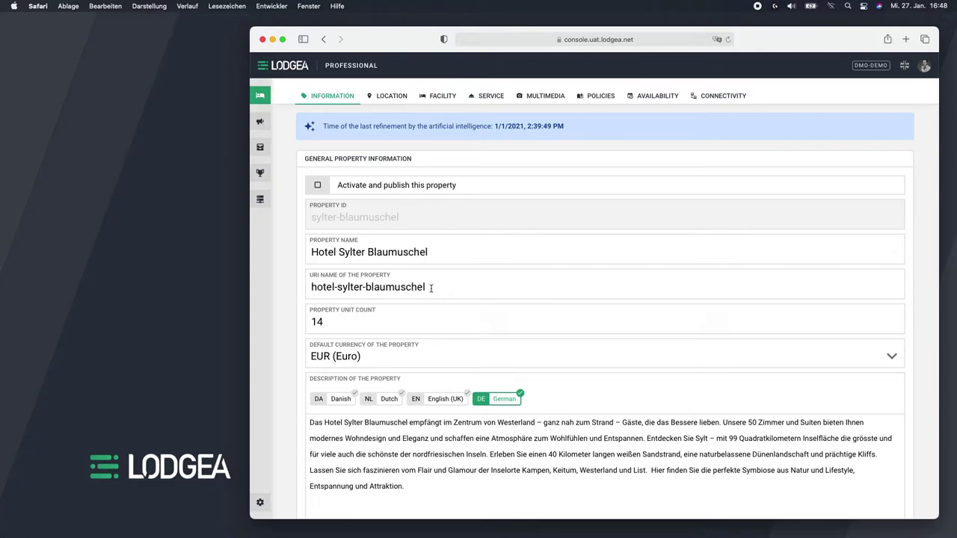
scroll(408, 287, down, 3)
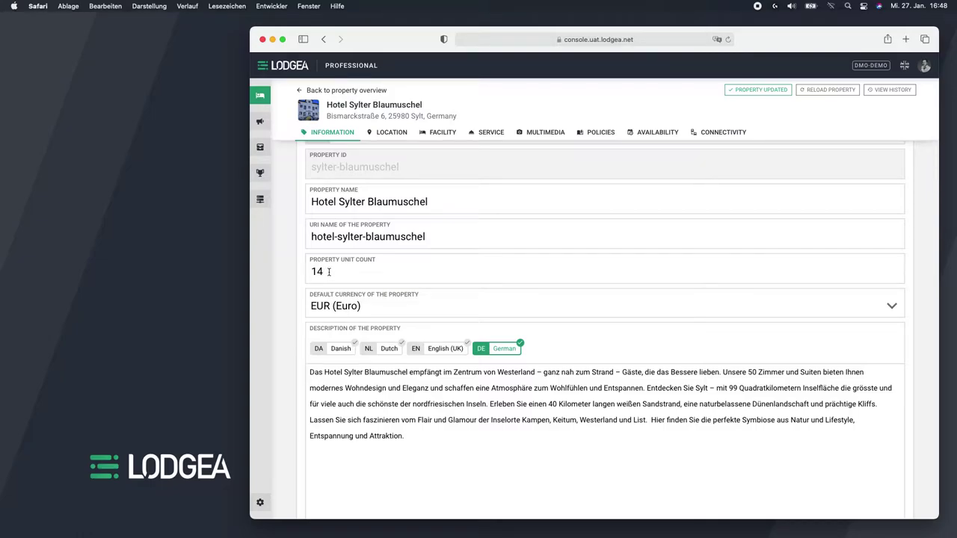
scroll(328, 272, down, 2)
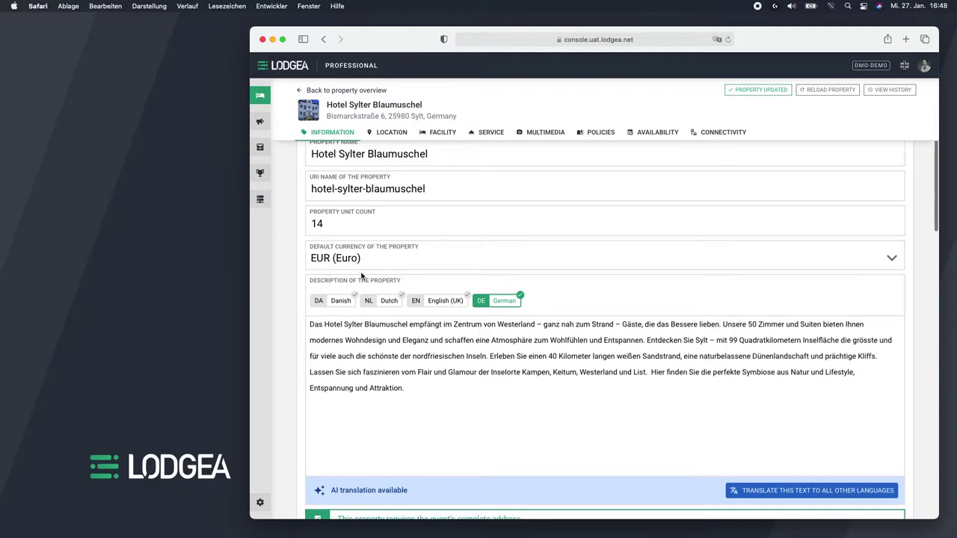
scroll(361, 276, down, 1)
View the property description in Danish, Dutch, English (UK) and German, and highlight part of the German text.
click(333, 272)
click(388, 272)
click(434, 274)
click(495, 274)
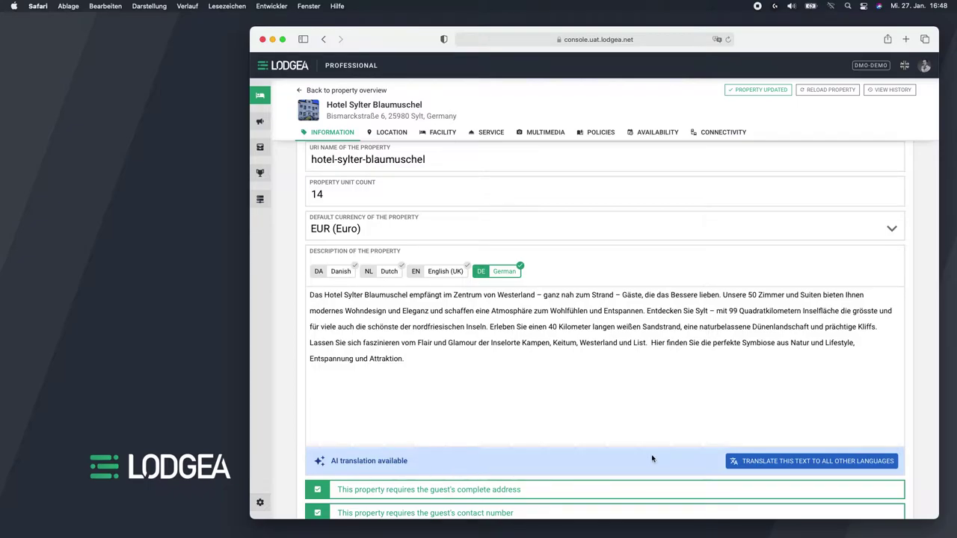
drag(409, 360, 284, 328)
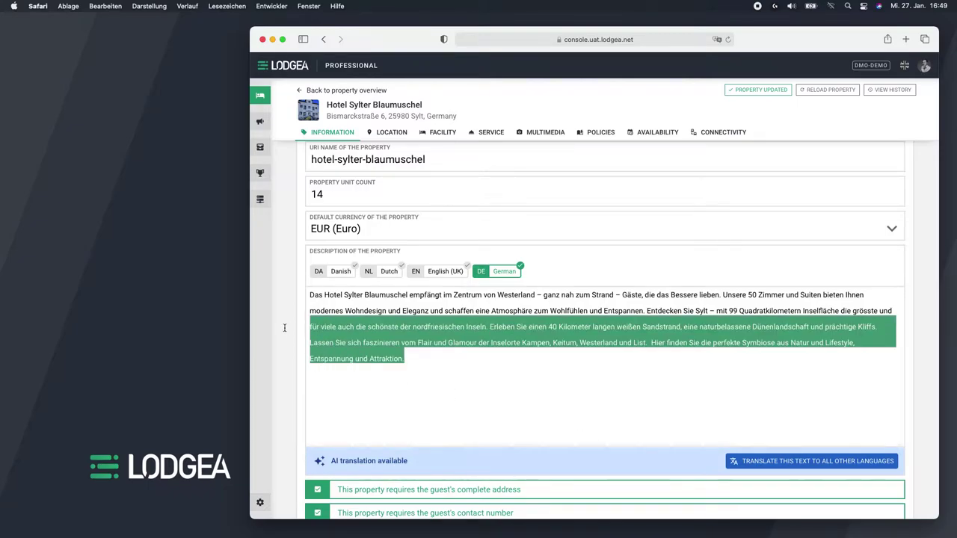
Replace the English (UK) property description with "This is a different text for this hotel." and AI-translate it to all other languages.
click(433, 273)
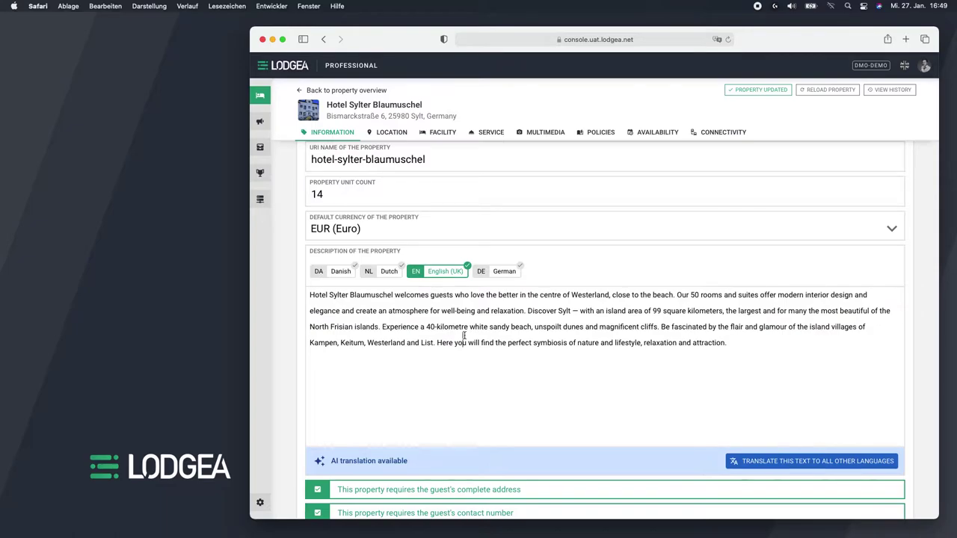
triple_click(464, 336)
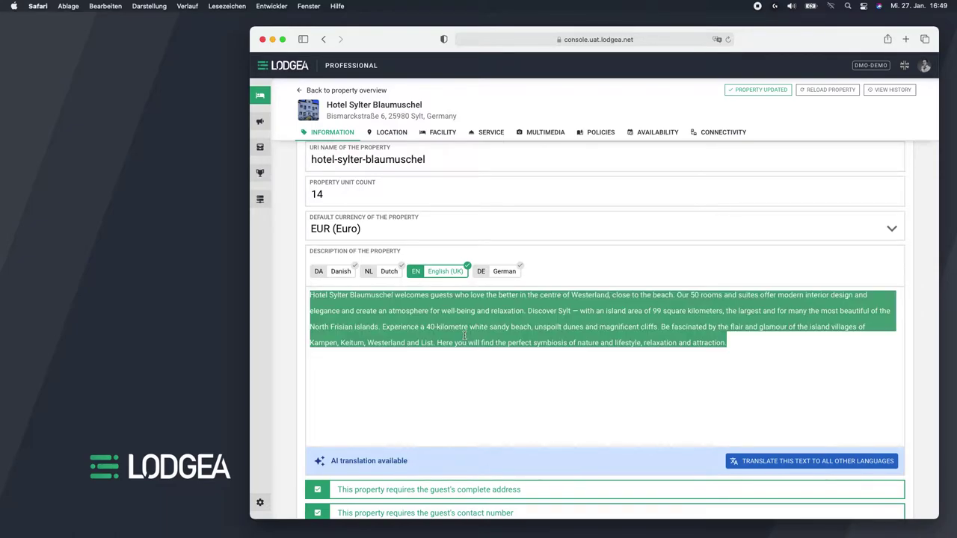
text(This is a different te)
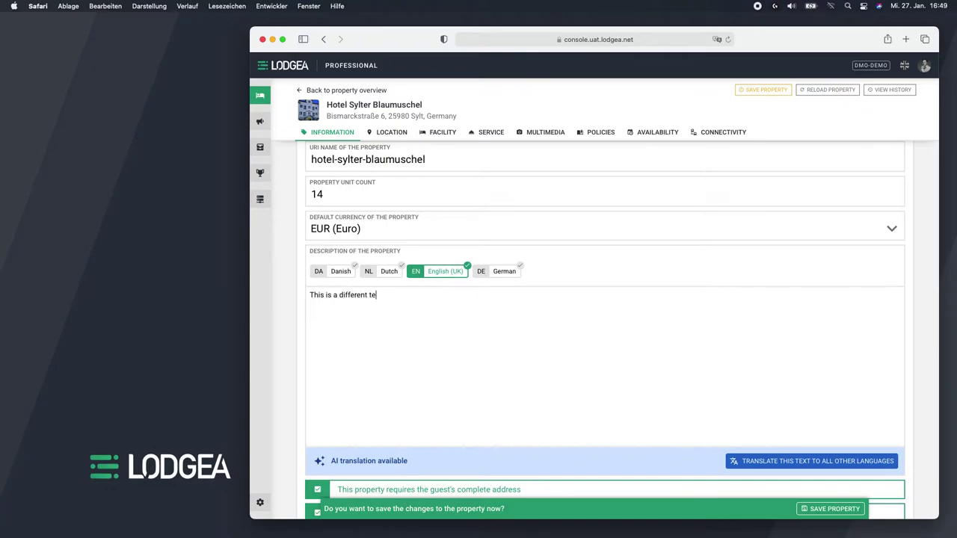
text(xt for this hotel.)
click(753, 462)
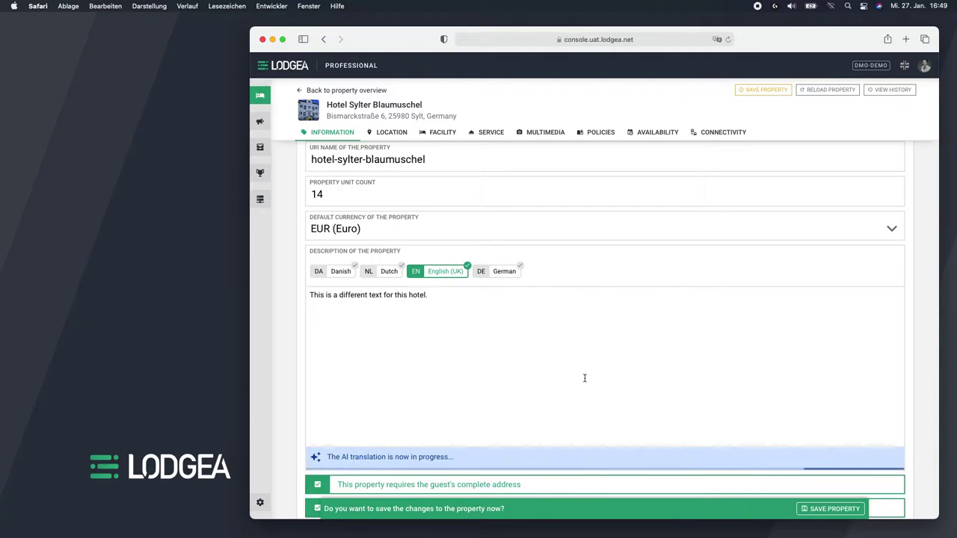
Check the translated property description in German, English (UK), Dutch and Danish.
click(500, 277)
click(439, 273)
click(396, 275)
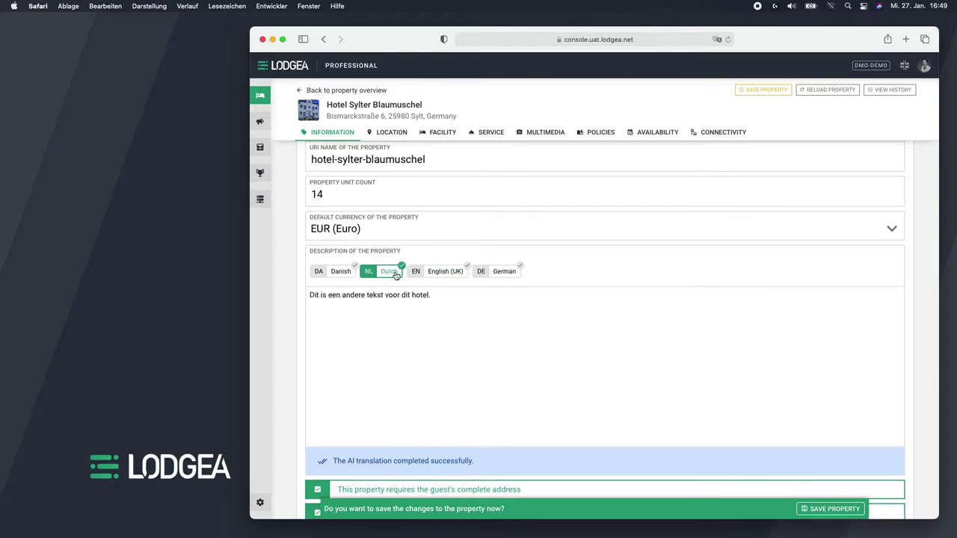
click(346, 275)
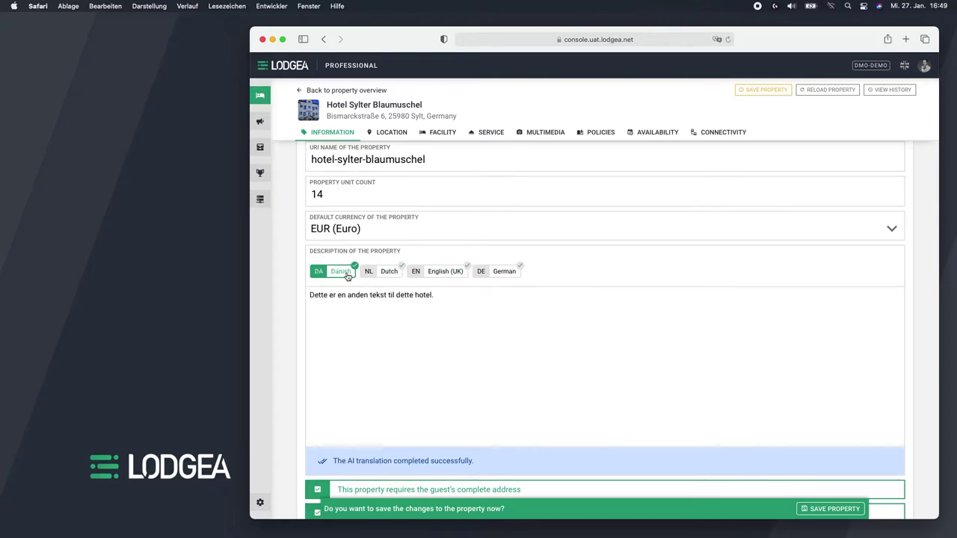
Reload the property to discard the unsaved description changes, and check the English (UK), Dutch and Danish descriptions again.
click(810, 96)
scroll(615, 293, down, 3)
scroll(583, 294, down, 2)
click(445, 334)
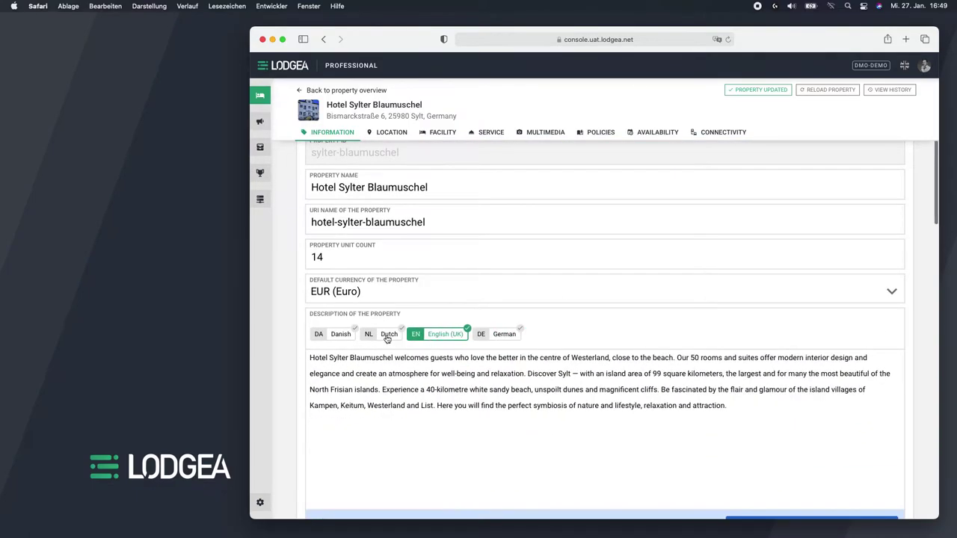
click(389, 335)
click(332, 334)
click(445, 334)
Review the guest address and contact requirements, minimum stay, age restriction, curfew and cancellation grace period settings below the description.
scroll(481, 303, down, 1)
scroll(481, 303, down, 1)
scroll(486, 314, down, 3)
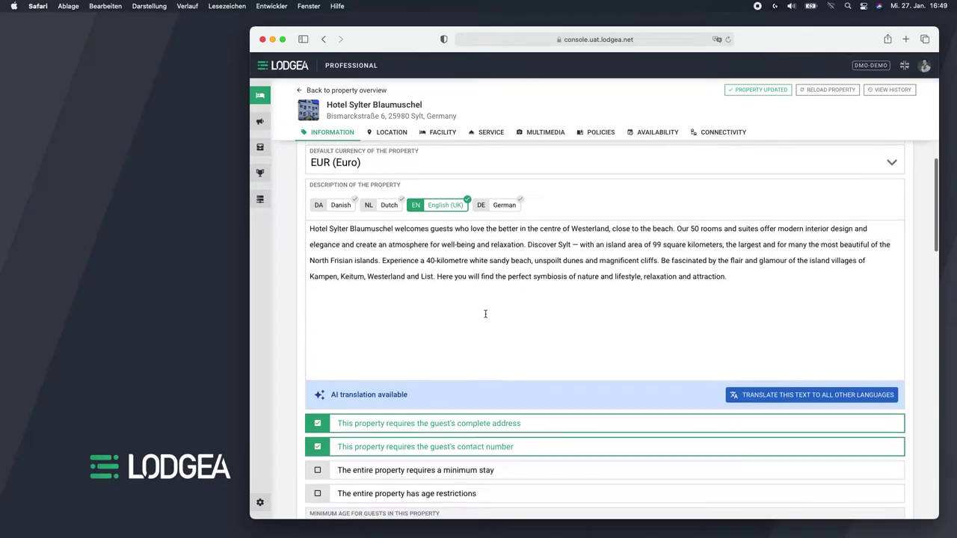
scroll(486, 314, down, 1)
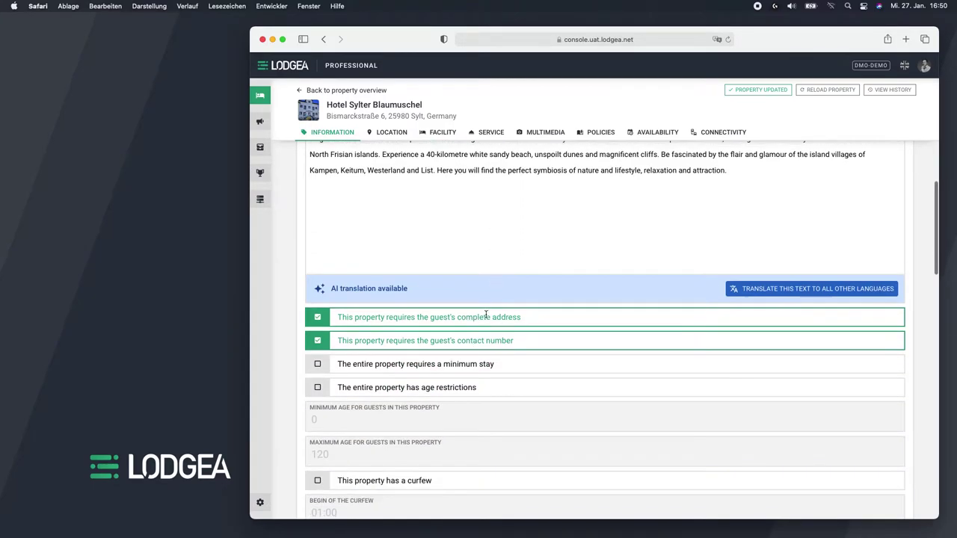
scroll(406, 321, down, 1)
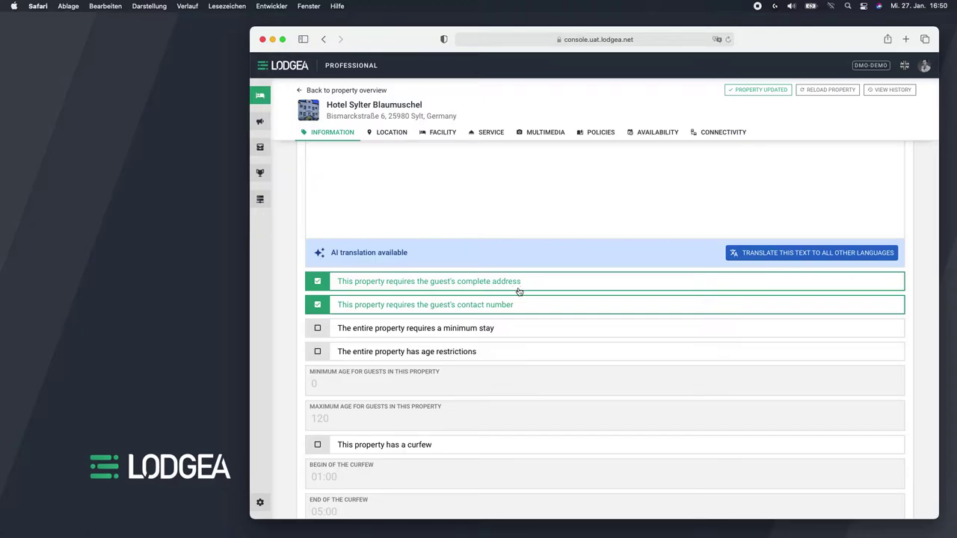
scroll(498, 319, down, 3)
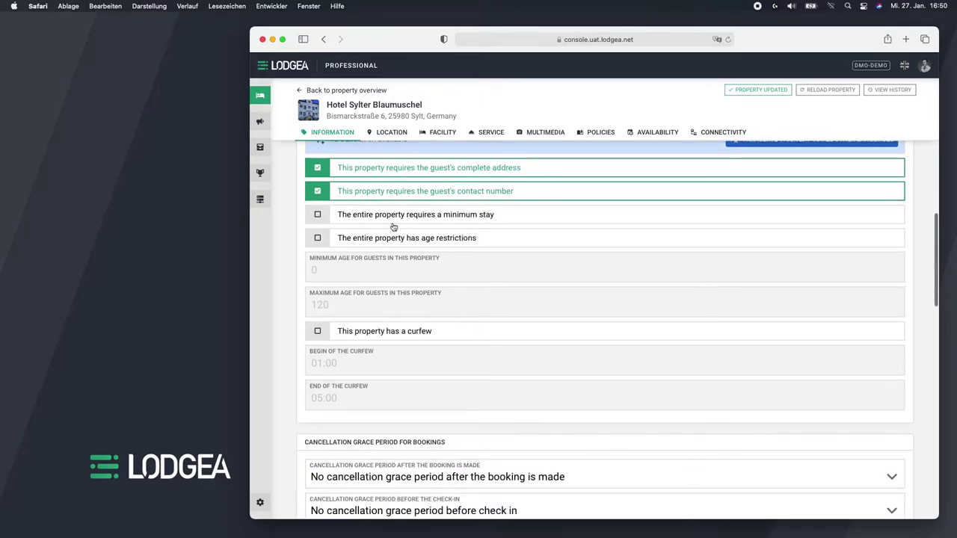
Review the age and curfew settings, and view the cancellation grace period options after booking and before check-in without changing them.
scroll(400, 305, down, 1)
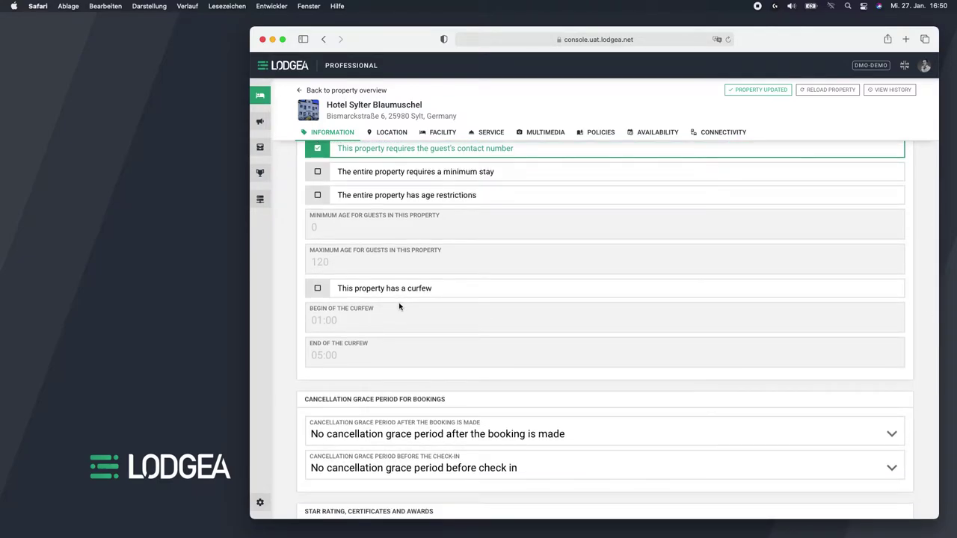
scroll(400, 307, down, 2)
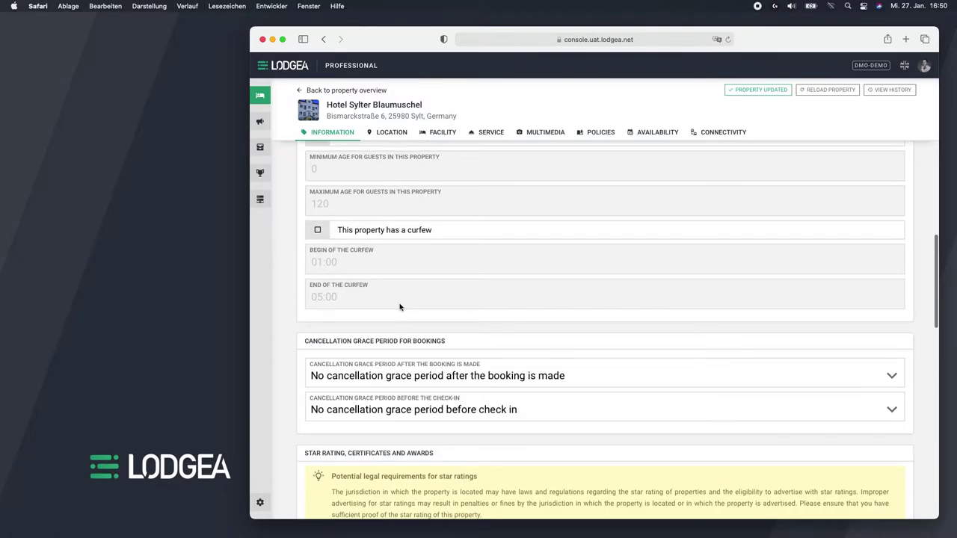
scroll(400, 306, down, 3)
click(412, 301)
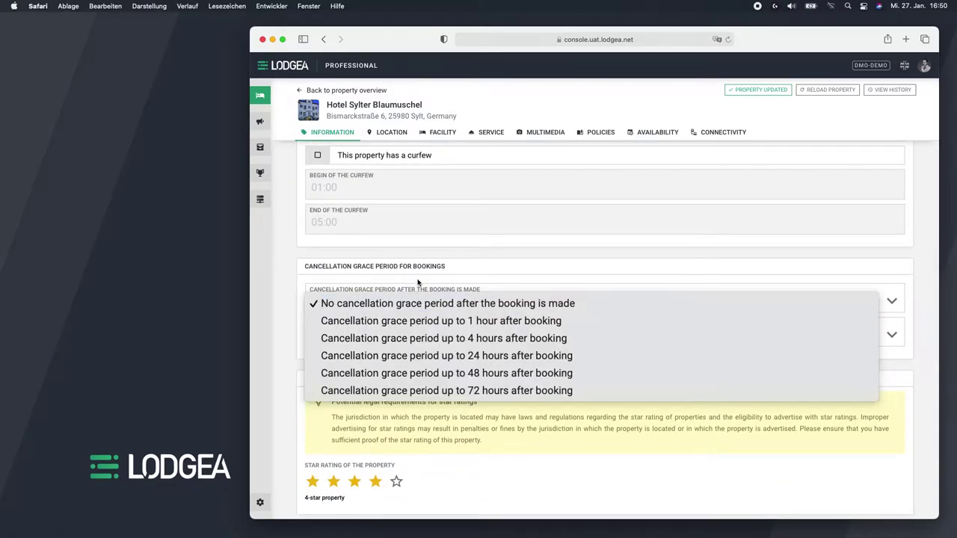
click(418, 283)
click(411, 338)
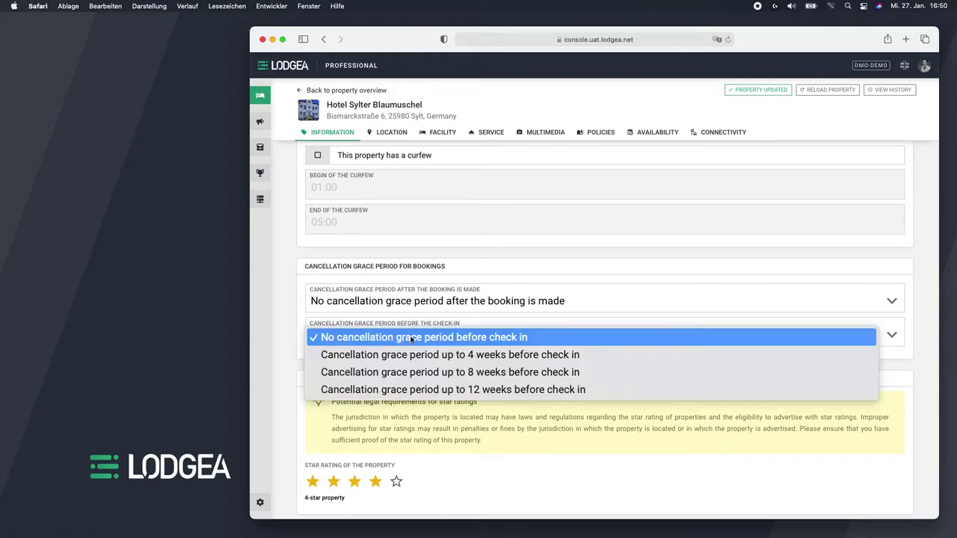
click(441, 278)
Review the property's star rating and look through the property category types, including the selected Hotel category.
scroll(442, 277, down, 4)
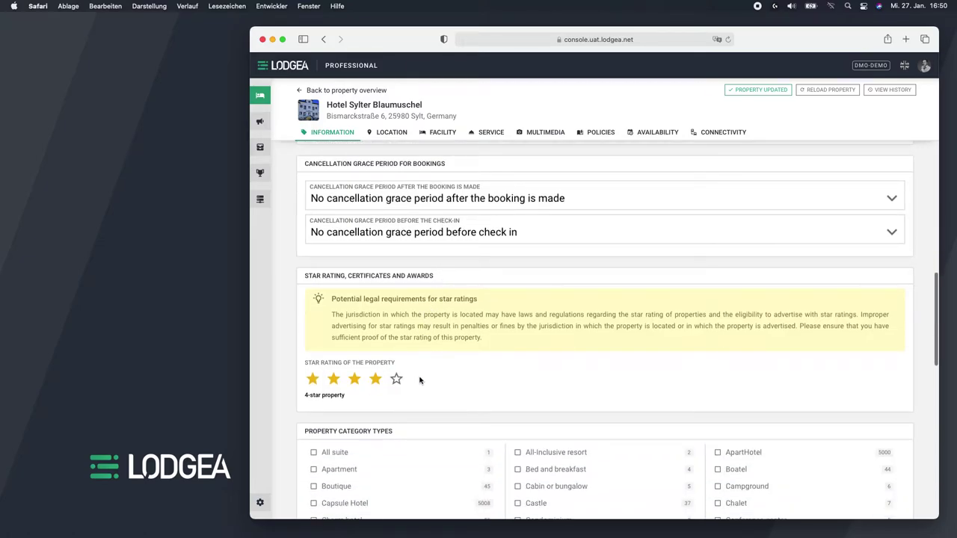
scroll(419, 380, down, 9)
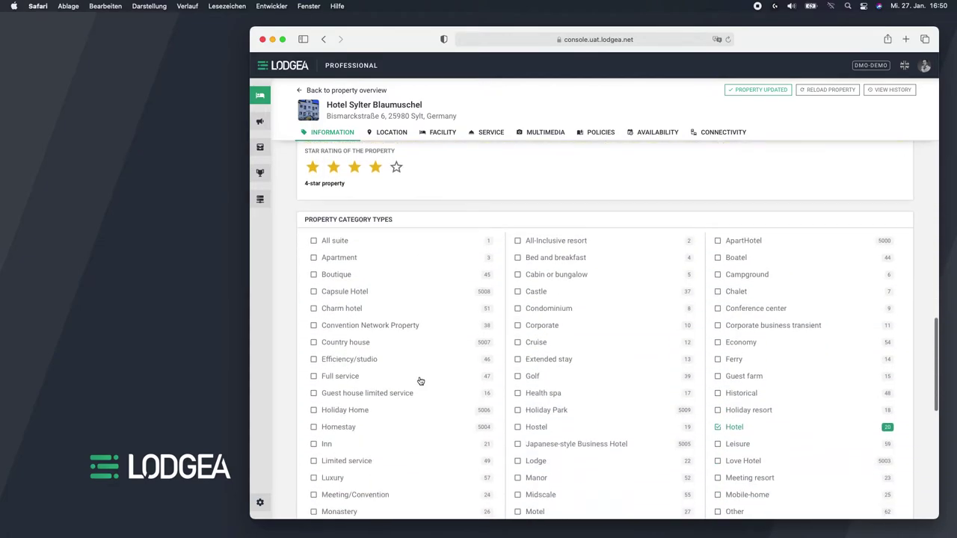
scroll(420, 382, down, 2)
scroll(420, 374, down, 2)
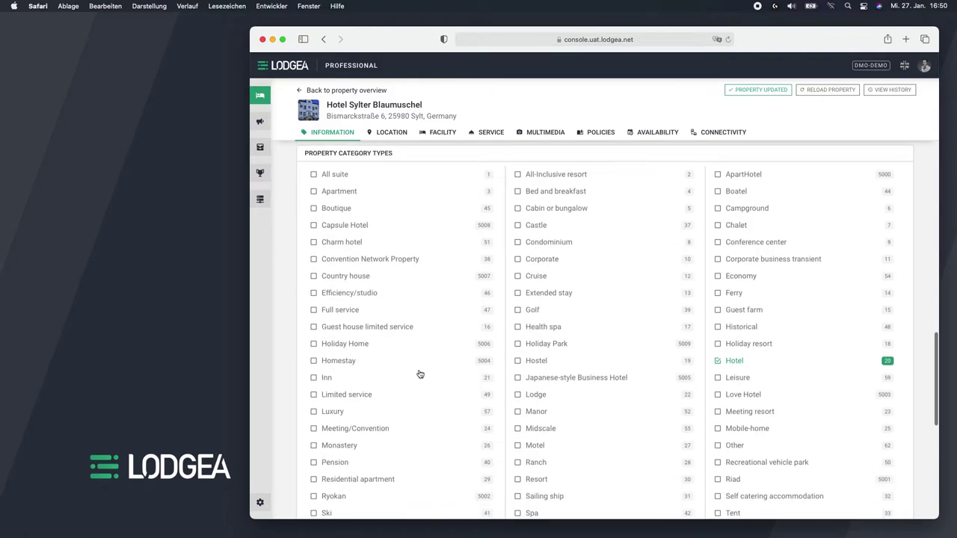
scroll(420, 374, down, 3)
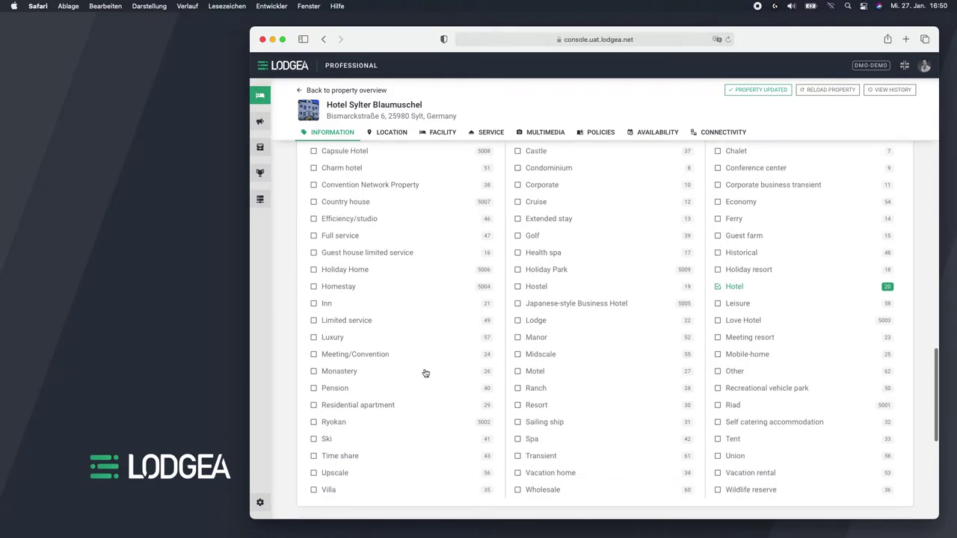
scroll(428, 371, up, 4)
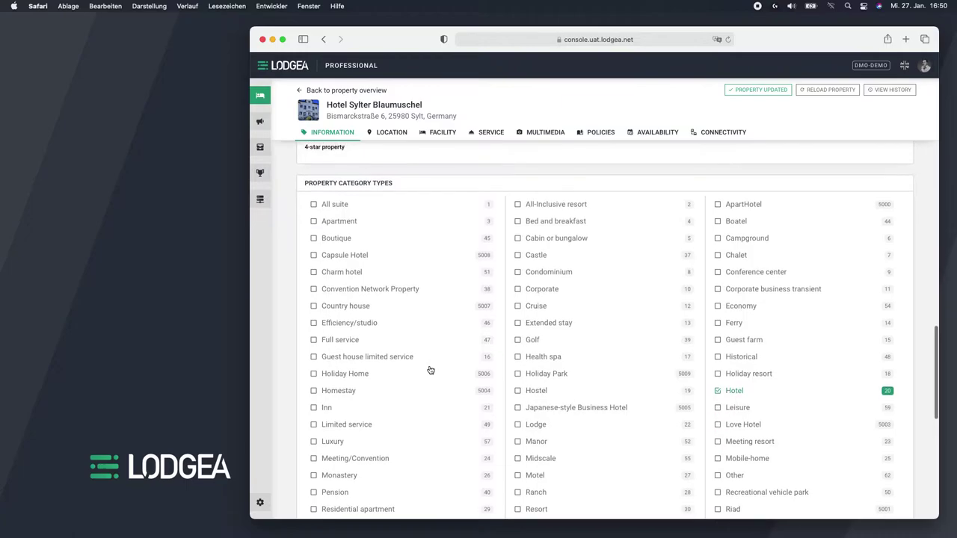
scroll(430, 370, down, 1)
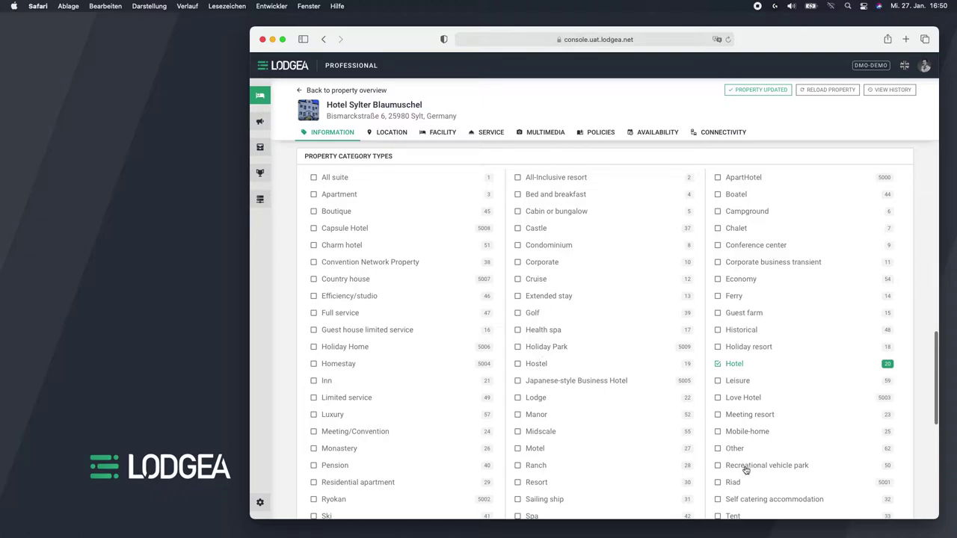
scroll(681, 434, down, 2)
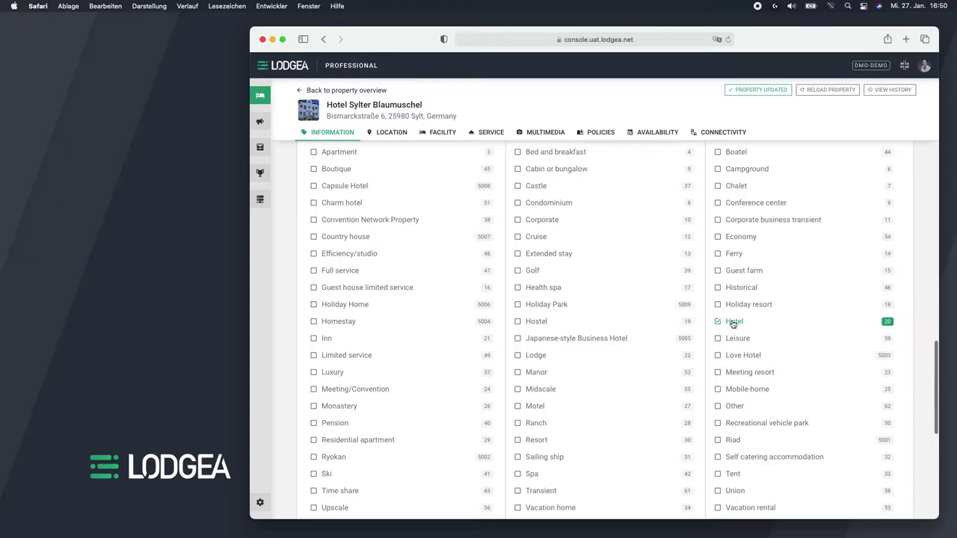
scroll(576, 340, down, 4)
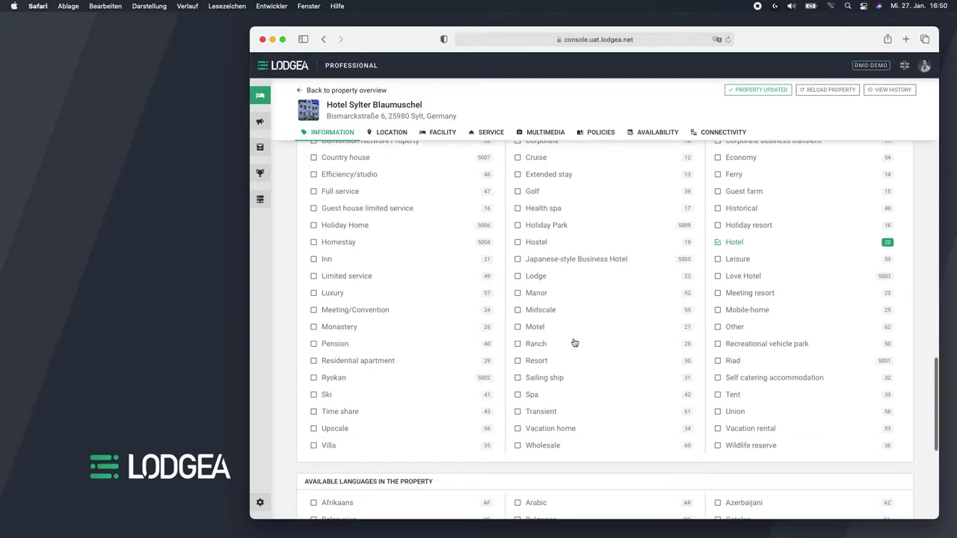
Look through the list of available languages in the property.
scroll(573, 343, down, 3)
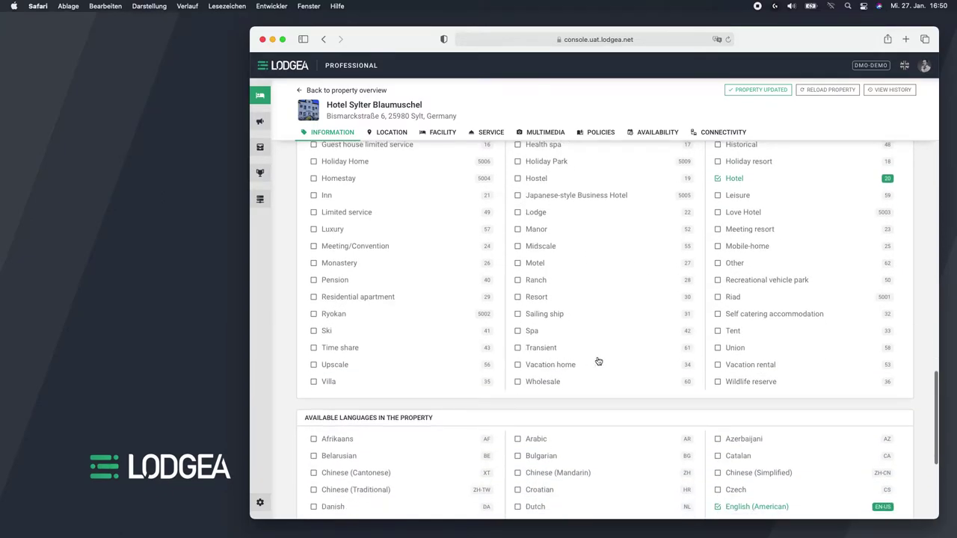
scroll(612, 366, down, 6)
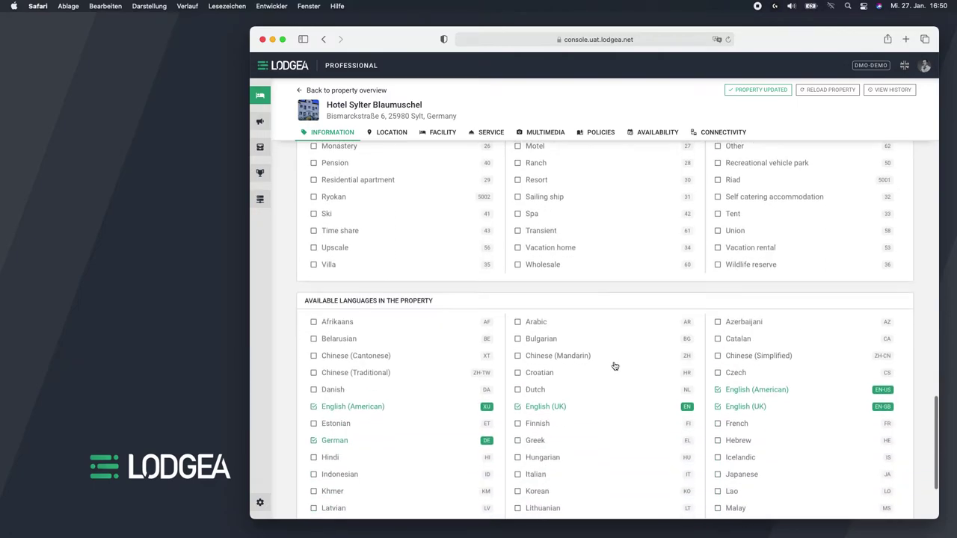
scroll(614, 365, down, 2)
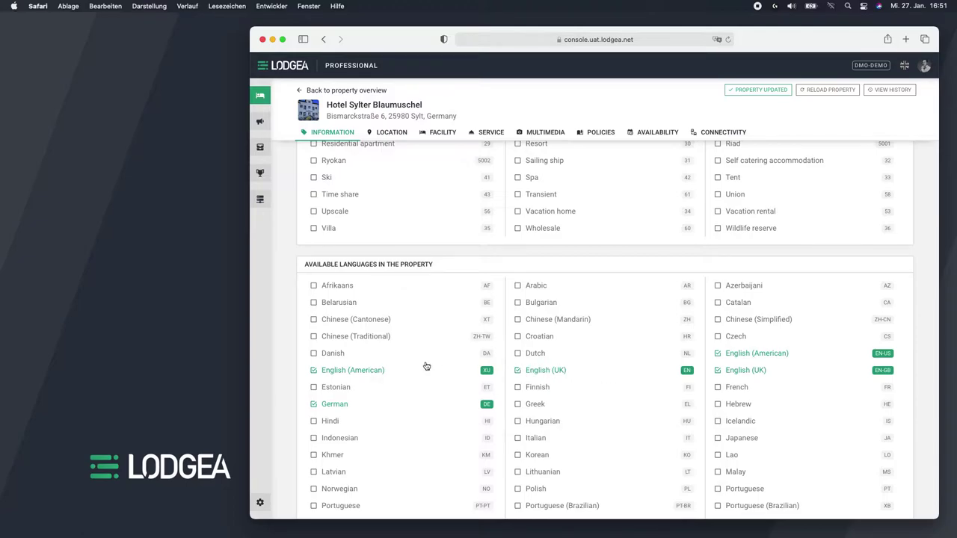
Open the property's location section and review its address, coordinates and existing contacts.
scroll(427, 366, up, 10)
scroll(426, 365, up, 15)
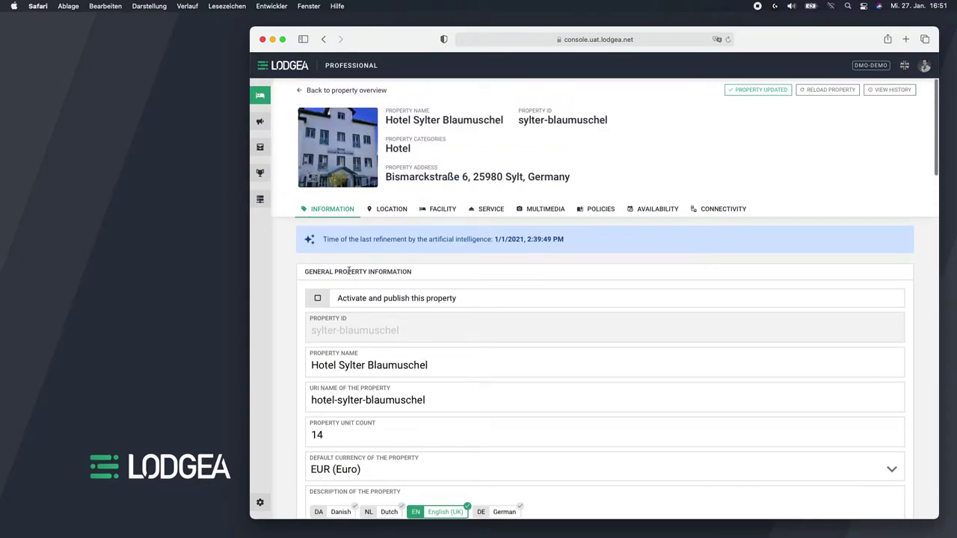
click(376, 210)
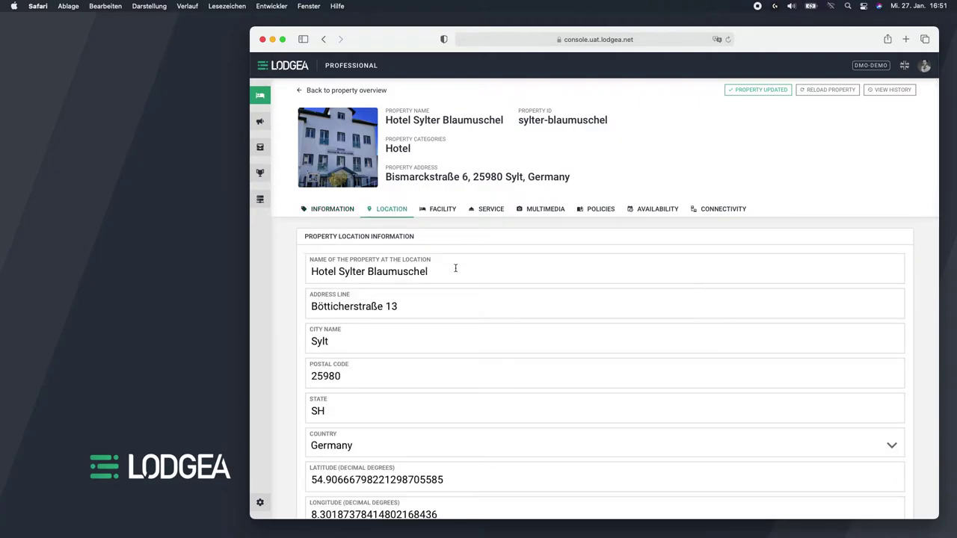
scroll(455, 268, down, 1)
scroll(455, 268, down, 3)
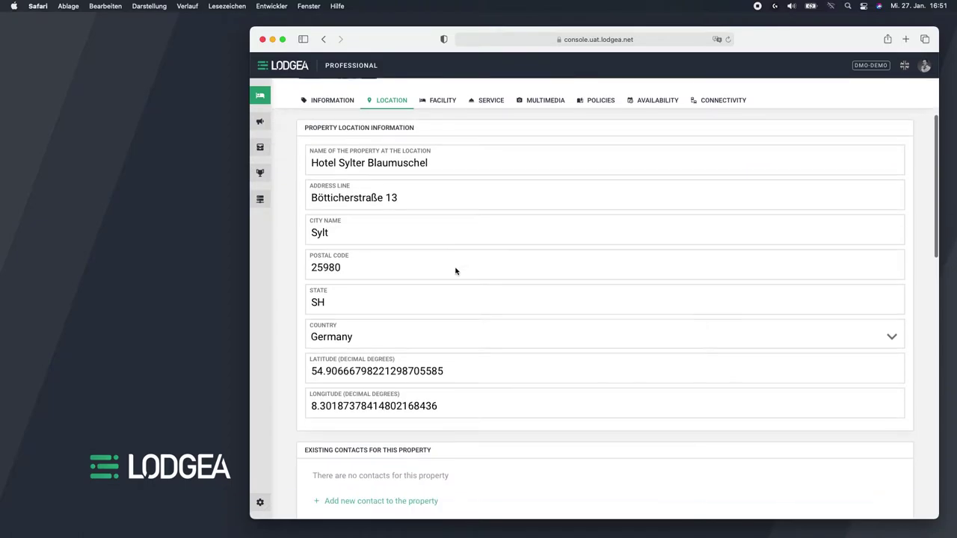
scroll(455, 270, down, 4)
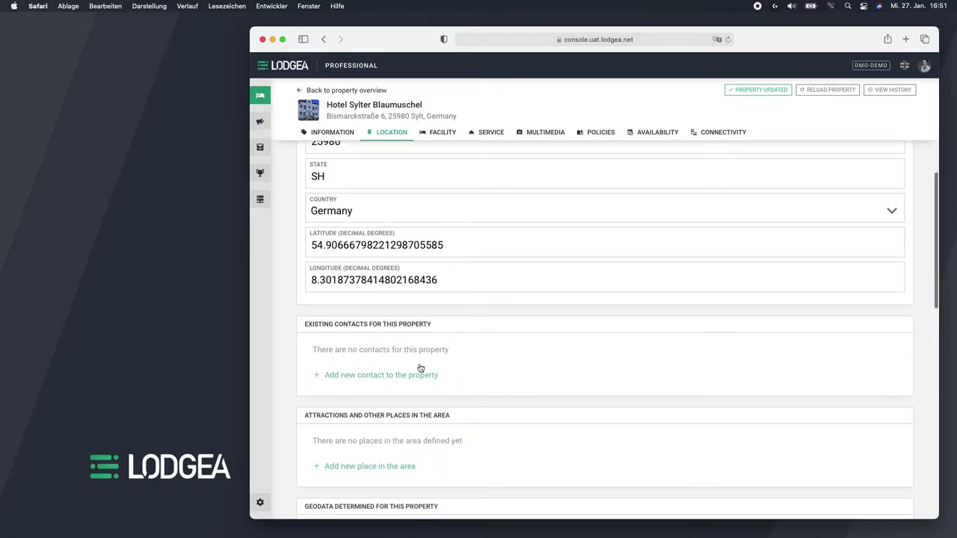
Open the form for a new property contact, view its fields and contact types, and close it without adding a contact.
click(406, 379)
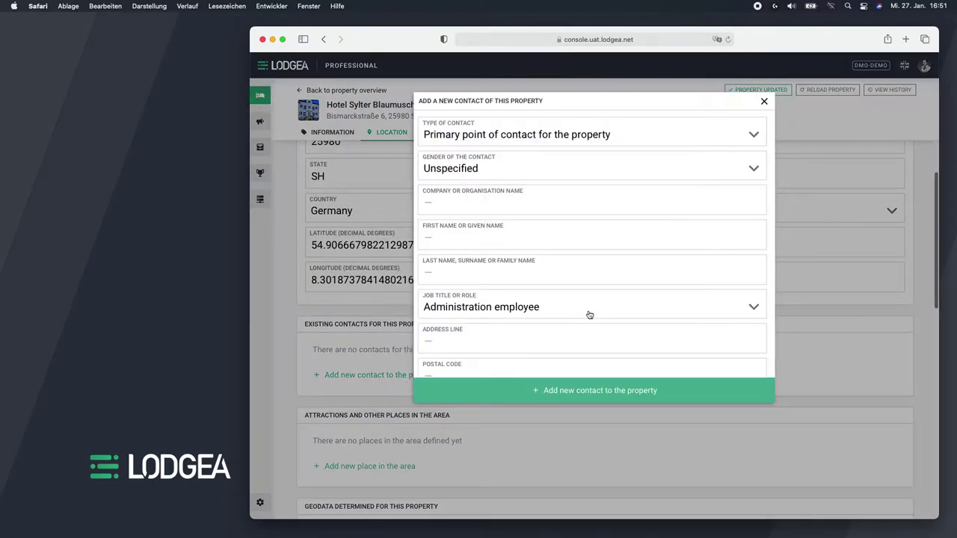
scroll(590, 312, down, 4)
scroll(589, 313, up, 4)
click(534, 132)
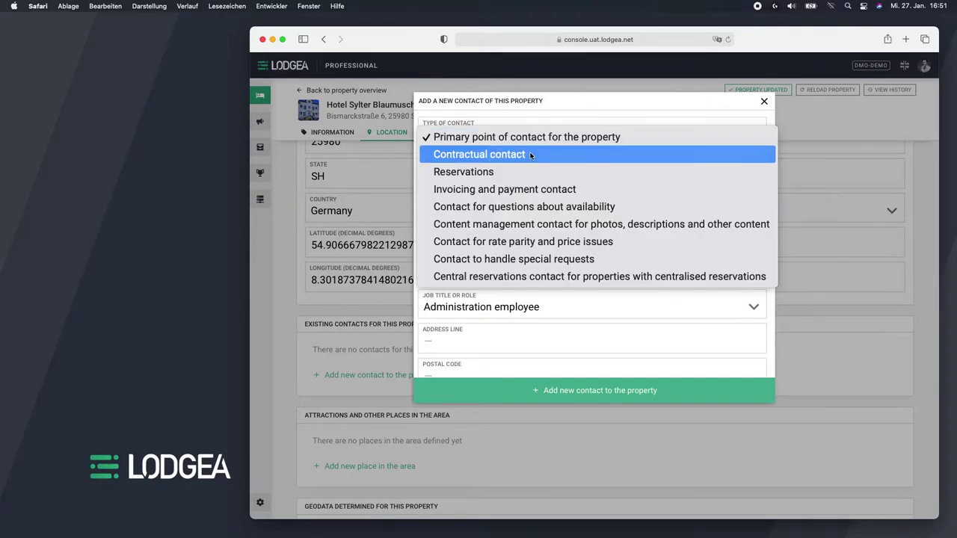
click(560, 113)
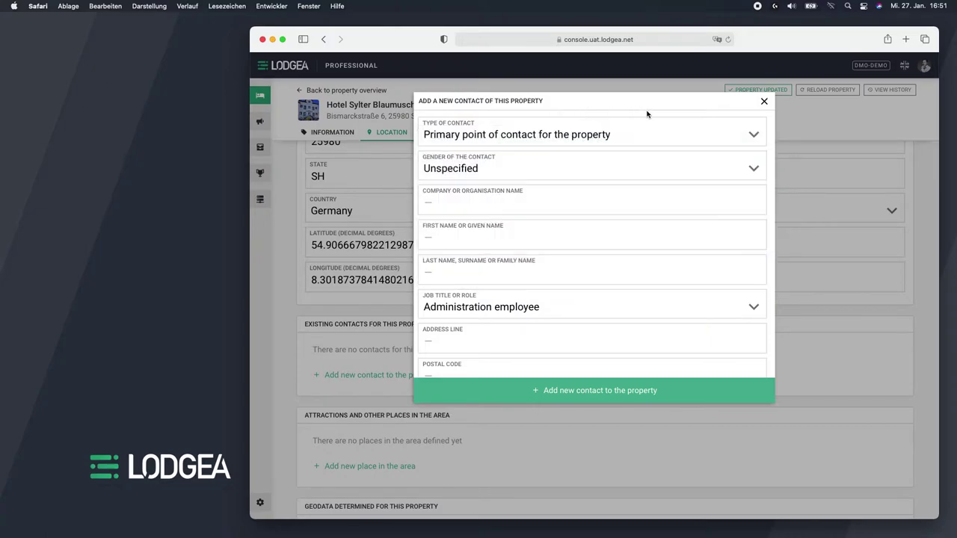
click(764, 101)
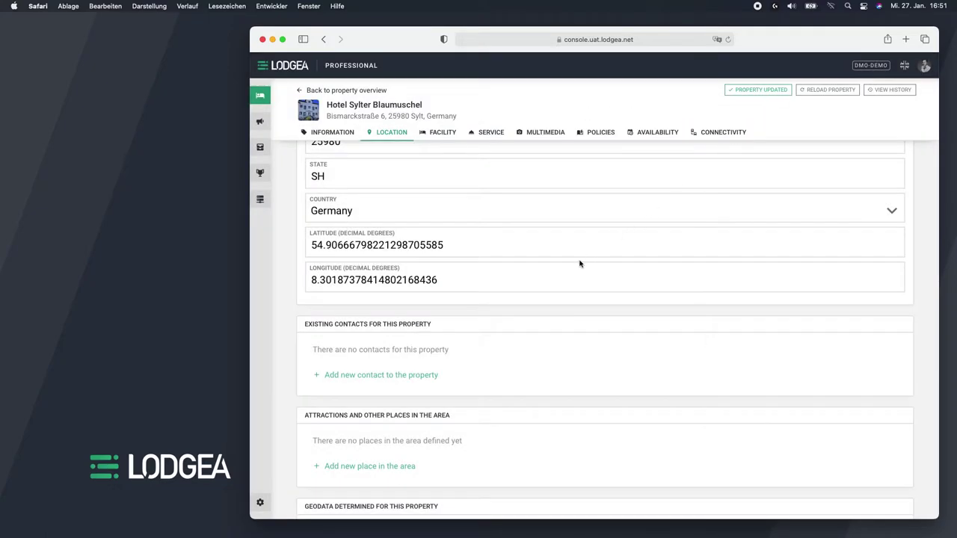
Reopen the new property contact form, look over its name, job title and address fields, and close it again.
scroll(484, 341, down, 3)
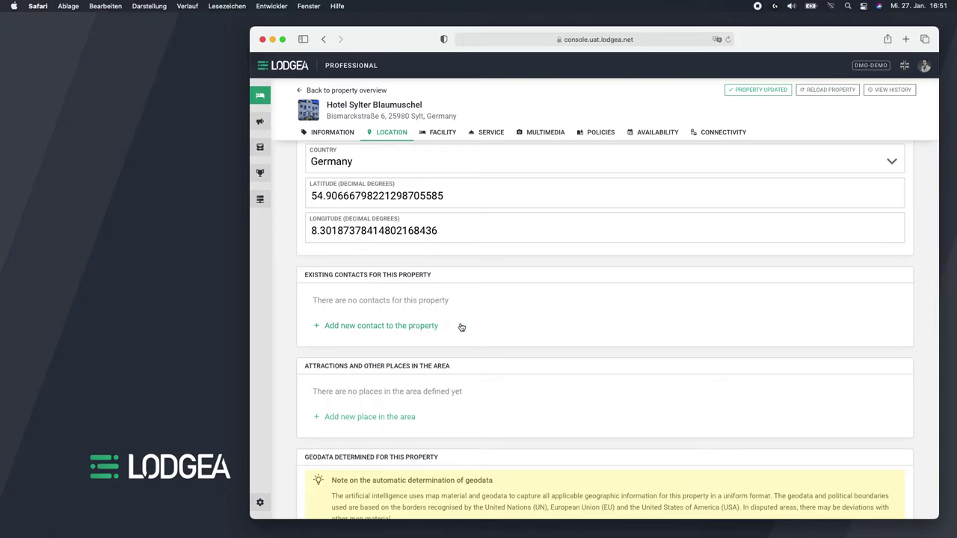
scroll(479, 327, down, 2)
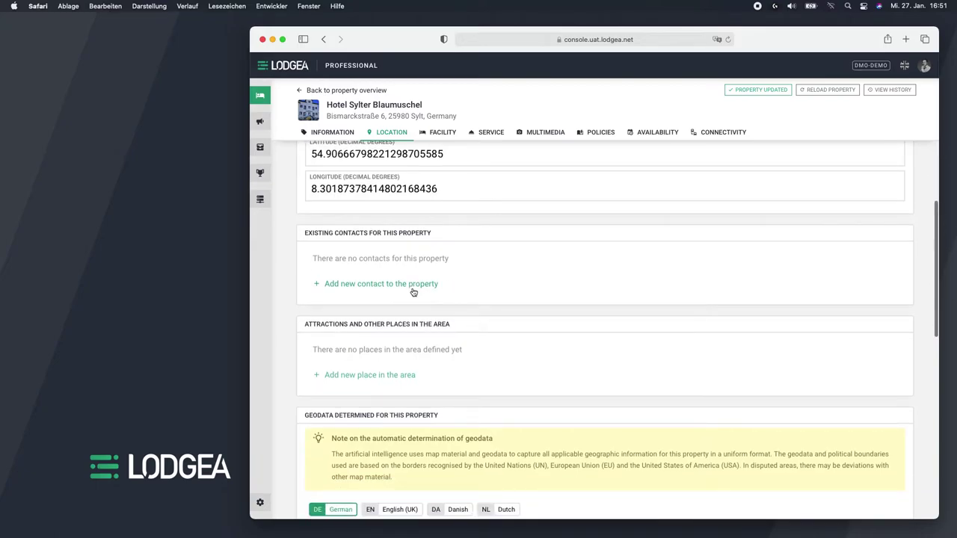
click(412, 287)
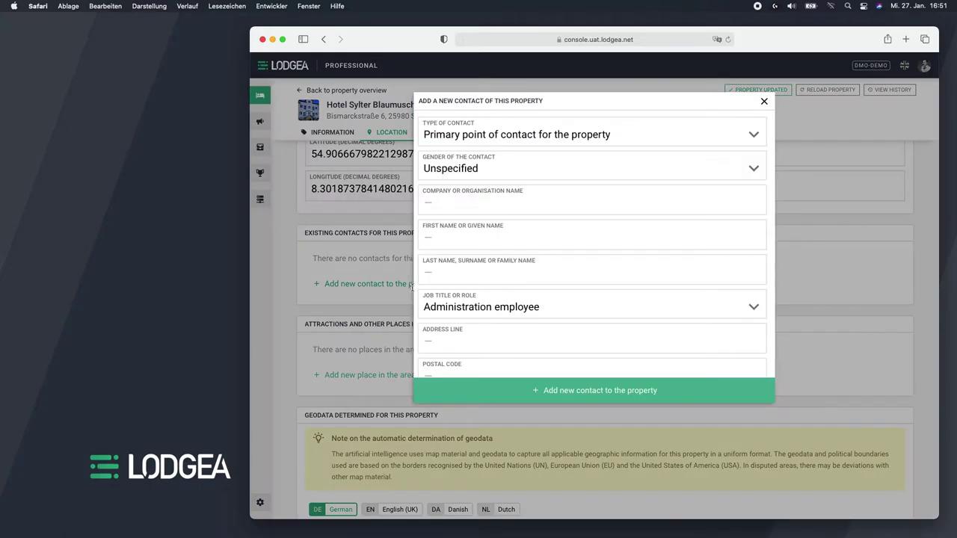
scroll(475, 273, down, 2)
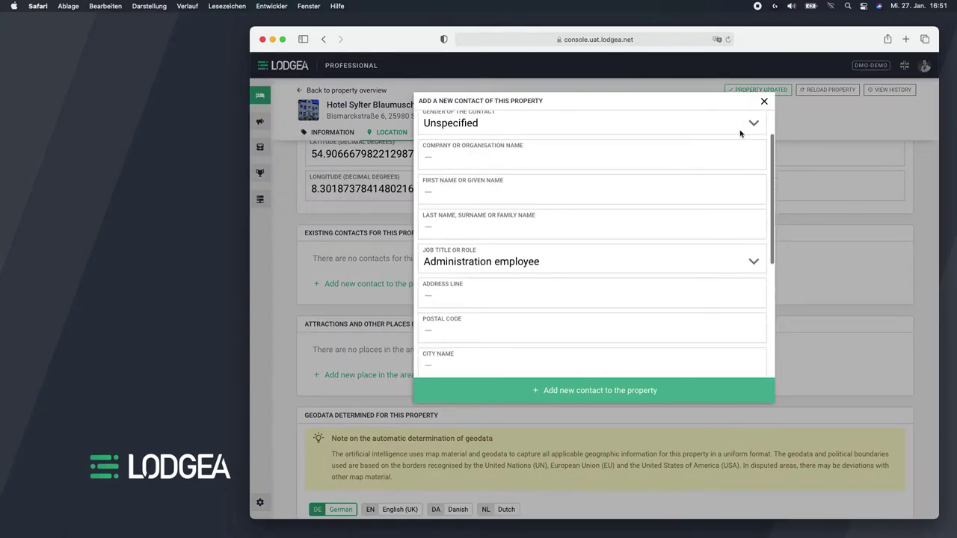
click(761, 103)
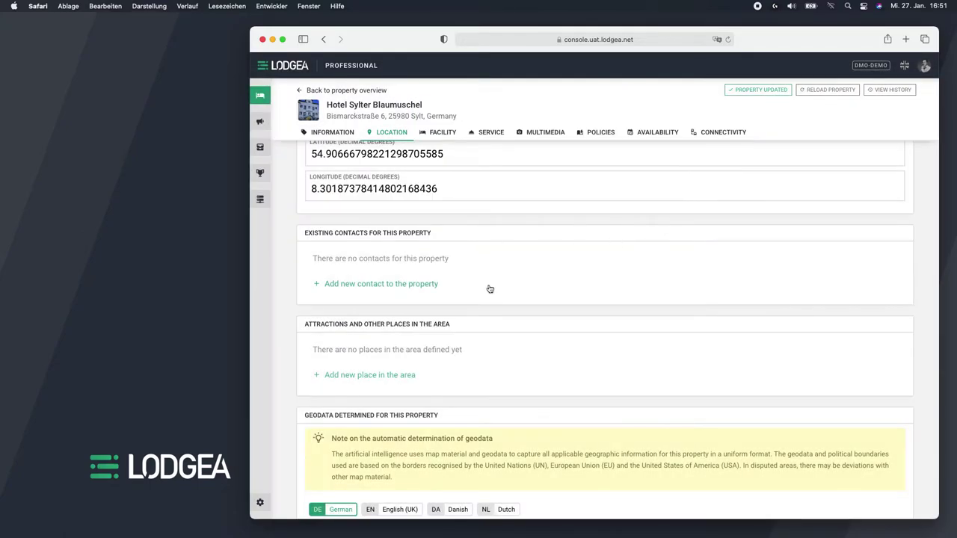
Add a place in the area named "Nice restaurant" with type Restaurant and a distance of 300 meters.
scroll(493, 322, down, 1)
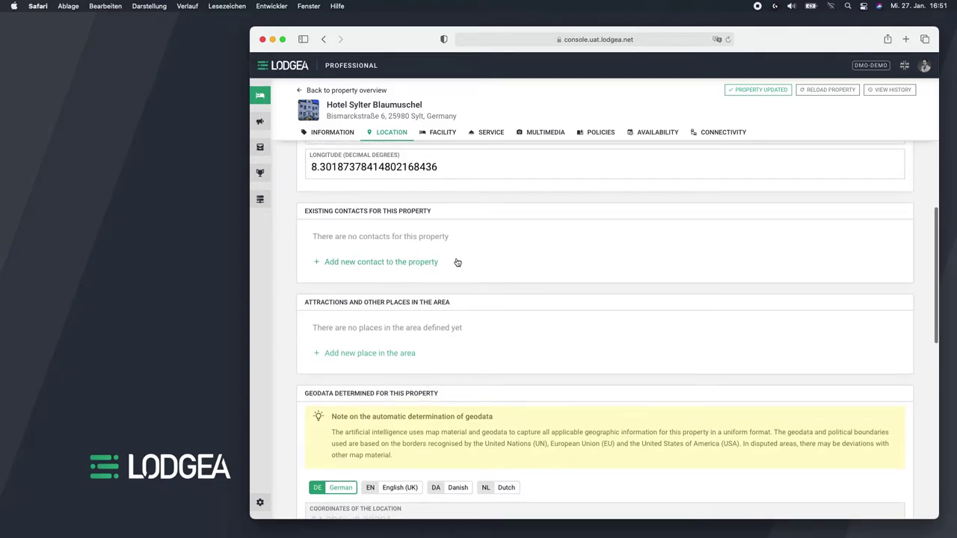
scroll(474, 305, down, 2)
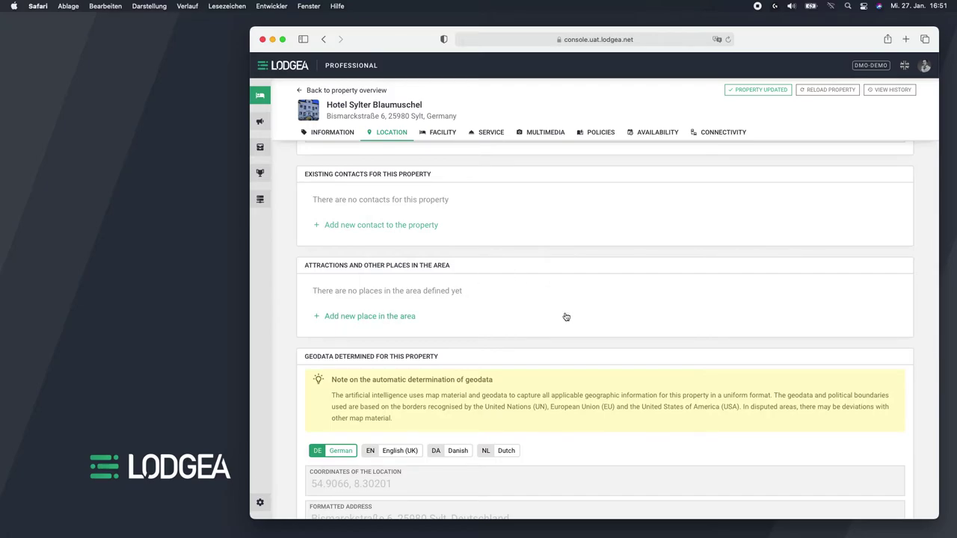
click(403, 316)
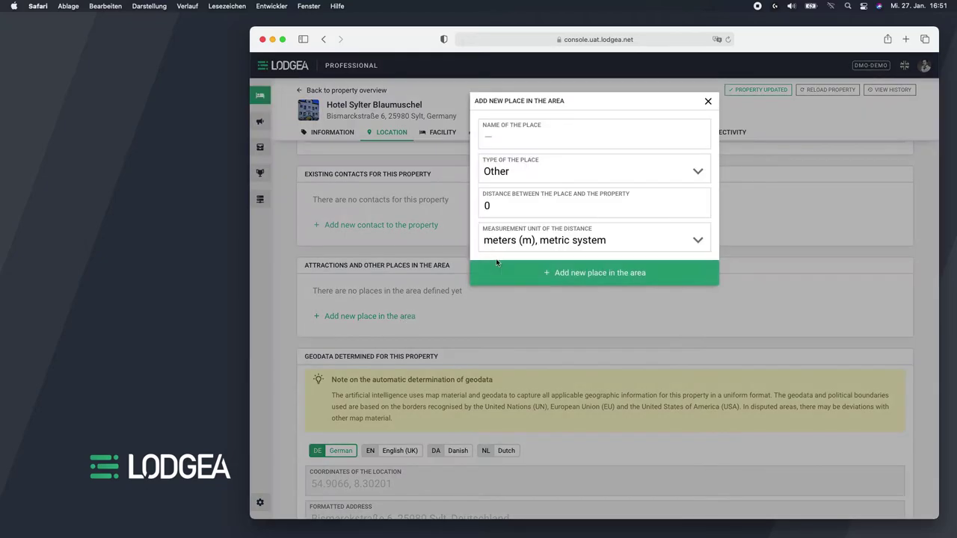
click(534, 174)
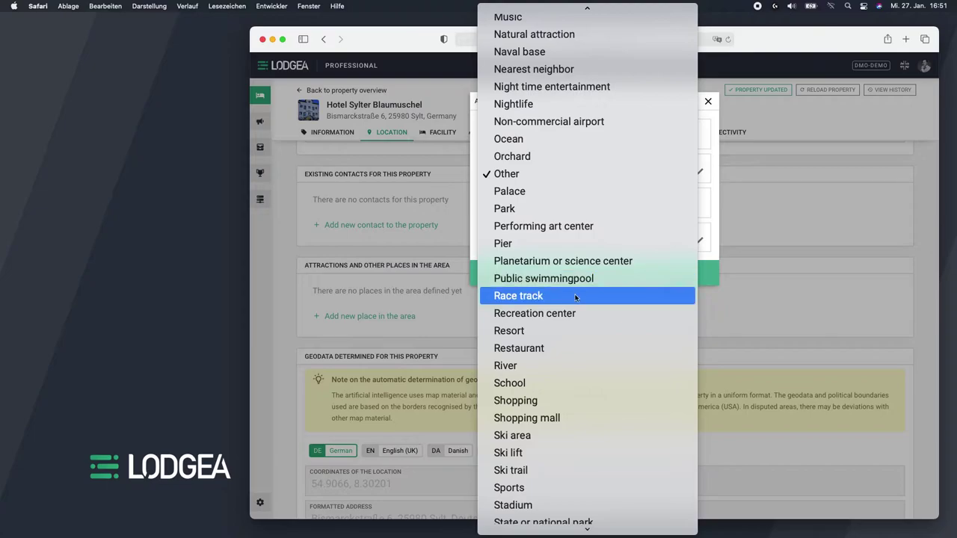
click(571, 347)
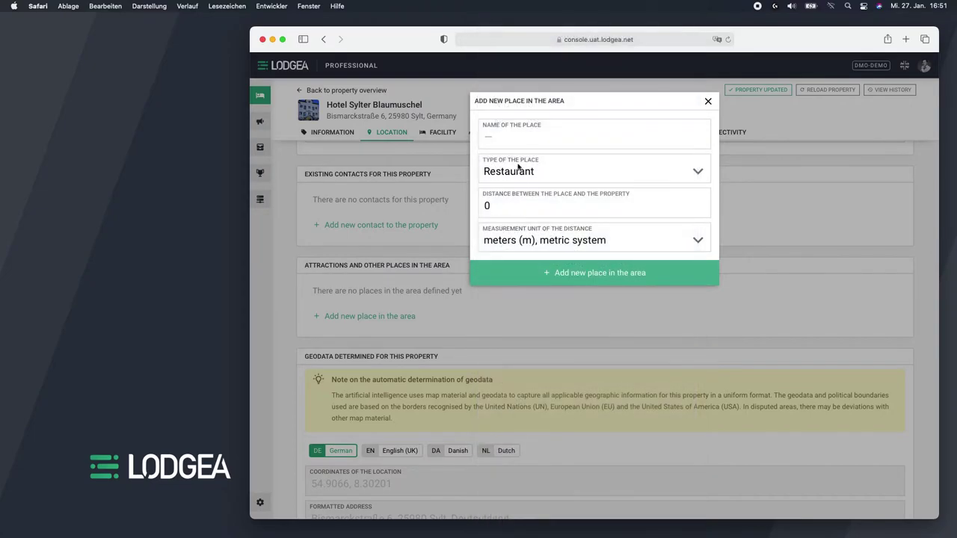
text(Nice restaurant)
click(535, 200)
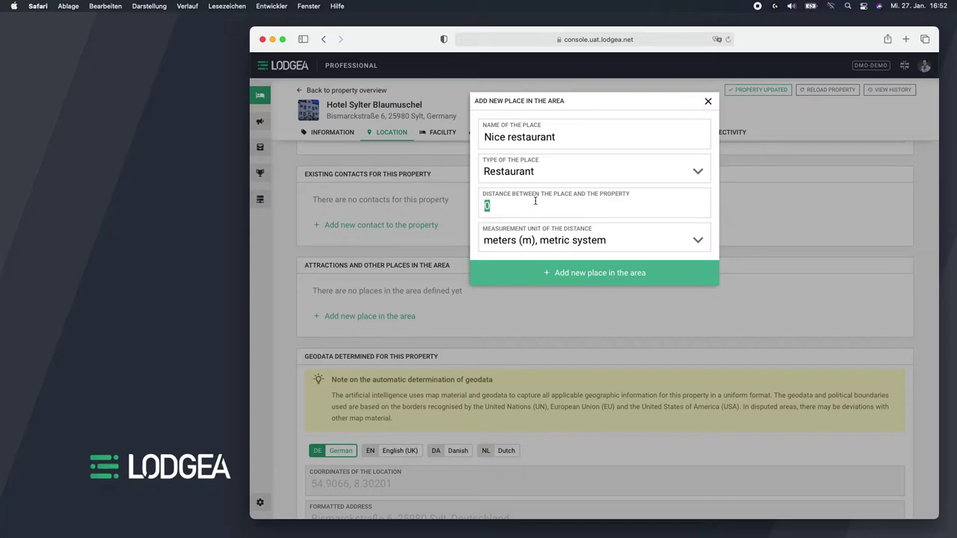
text(300)
click(578, 273)
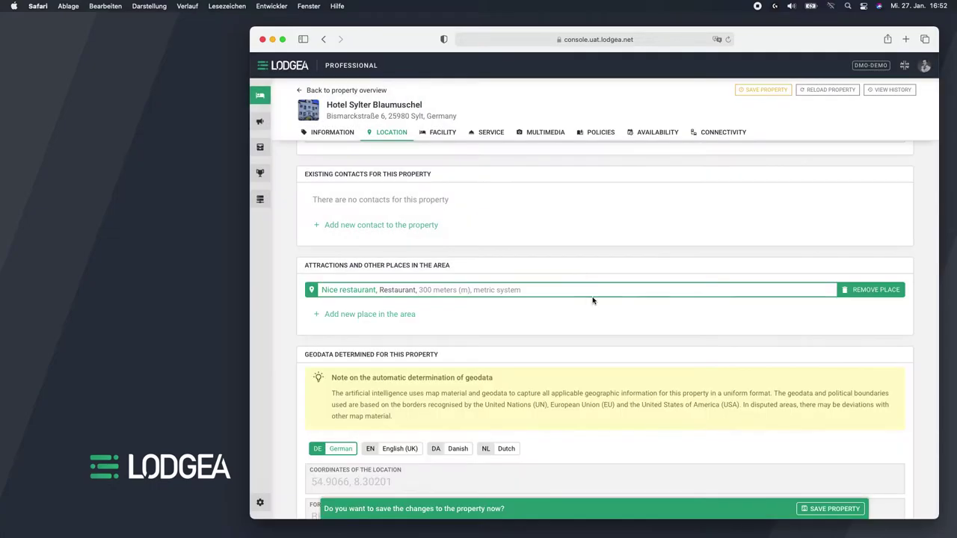
Save the changes to the property and view the automatically determined geodata for its location.
click(837, 509)
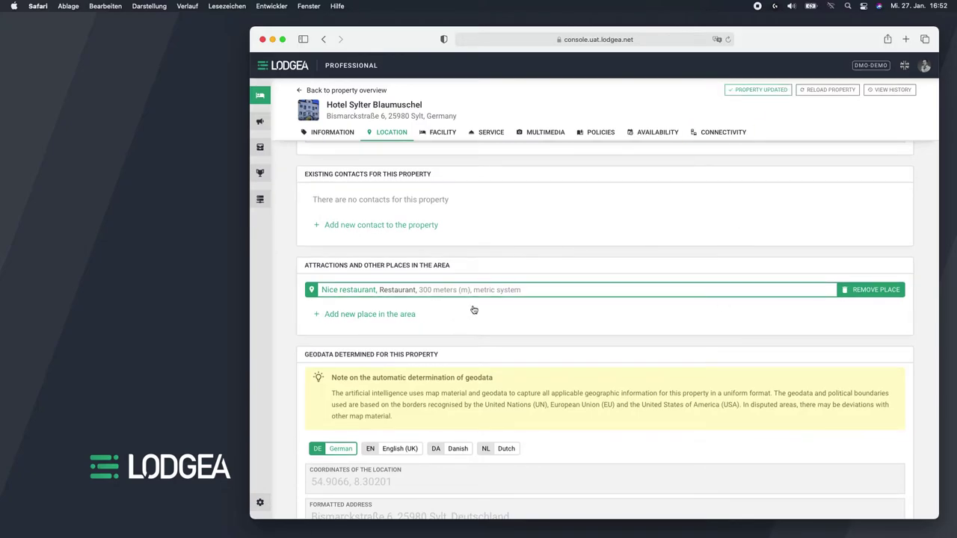
scroll(472, 311, down, 2)
scroll(472, 309, down, 1)
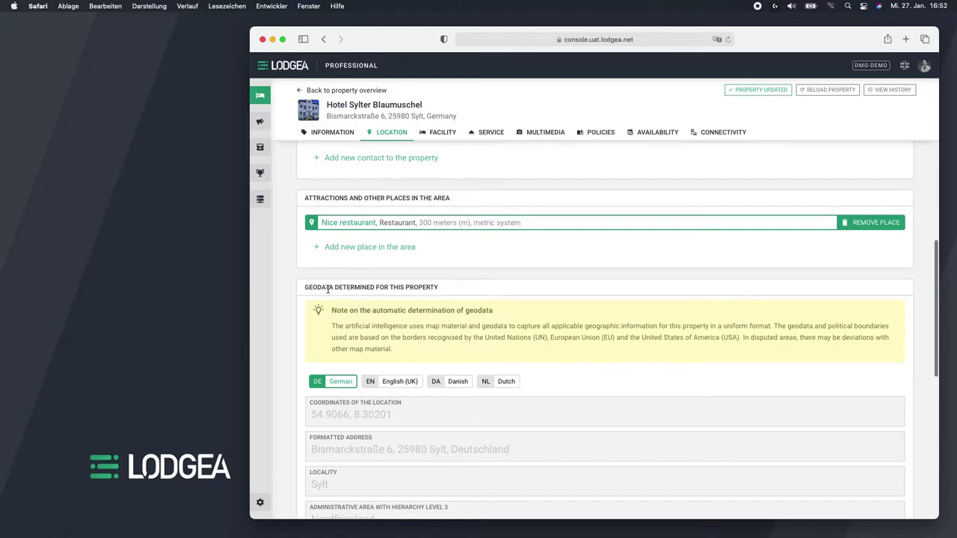
scroll(359, 300, down, 2)
scroll(358, 299, down, 2)
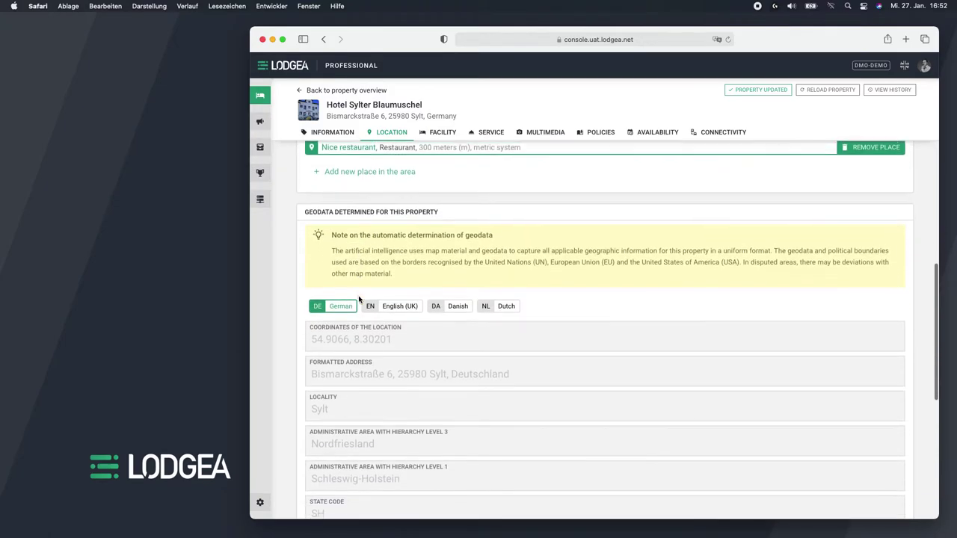
scroll(359, 299, down, 1)
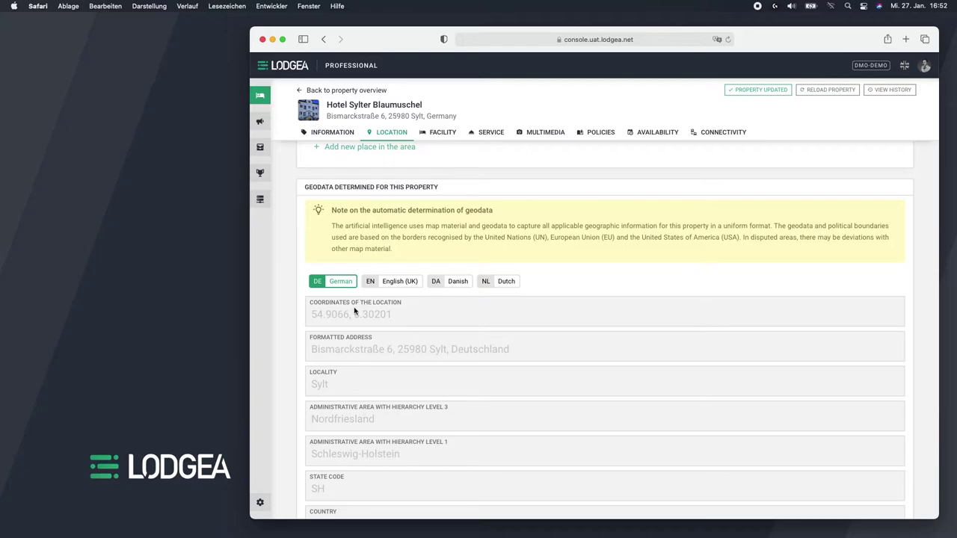
Compare the entered address and coordinates with all geodata fields determined for the property, from coordinates to street.
scroll(358, 304, up, 15)
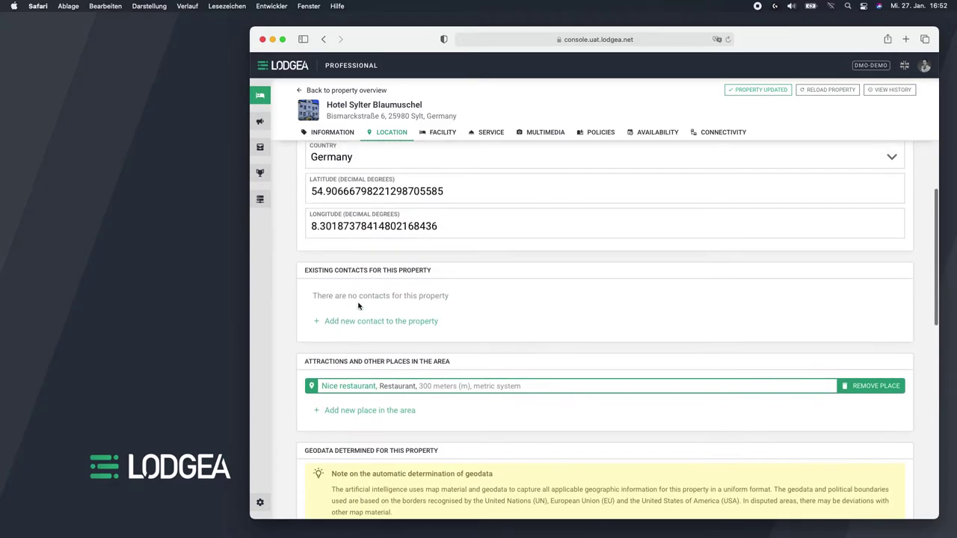
scroll(358, 307, up, 4)
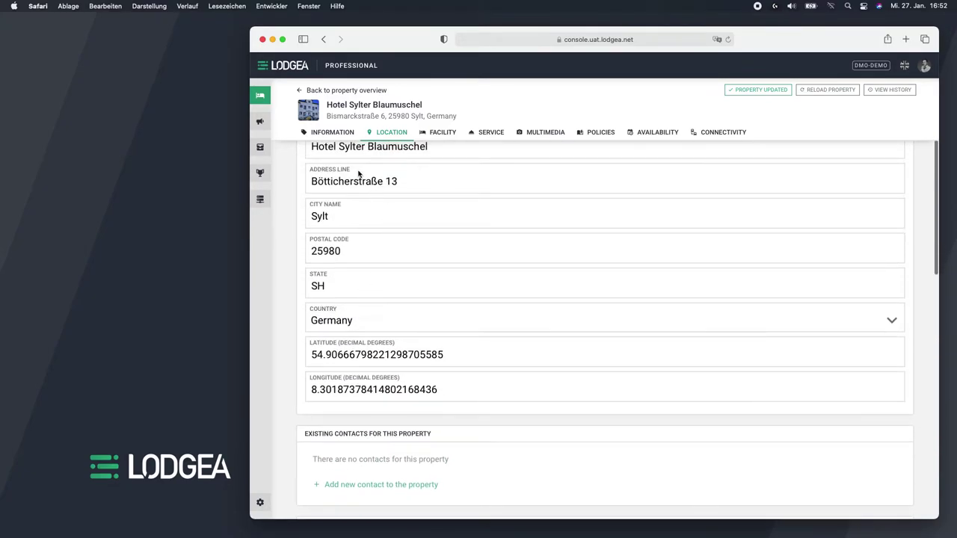
scroll(359, 172, up, 2)
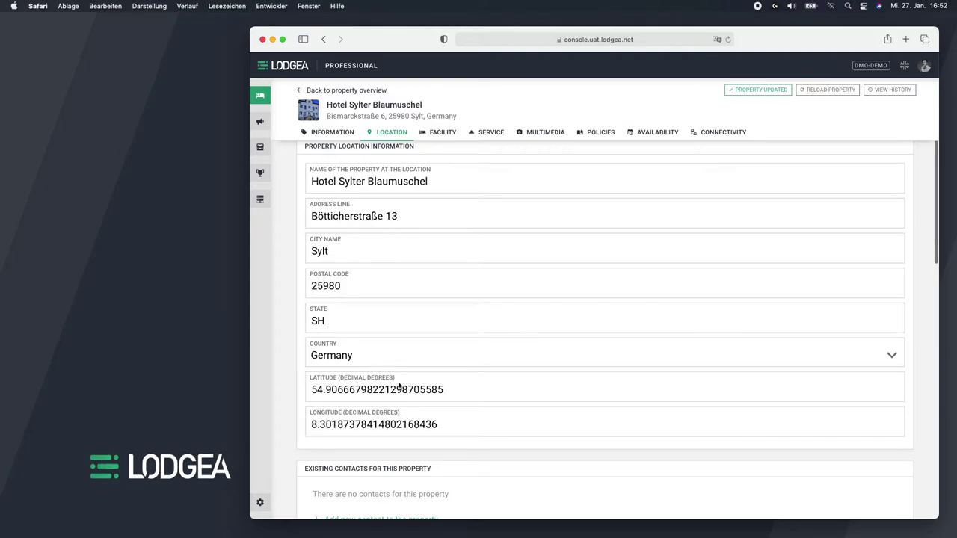
scroll(399, 386, down, 10)
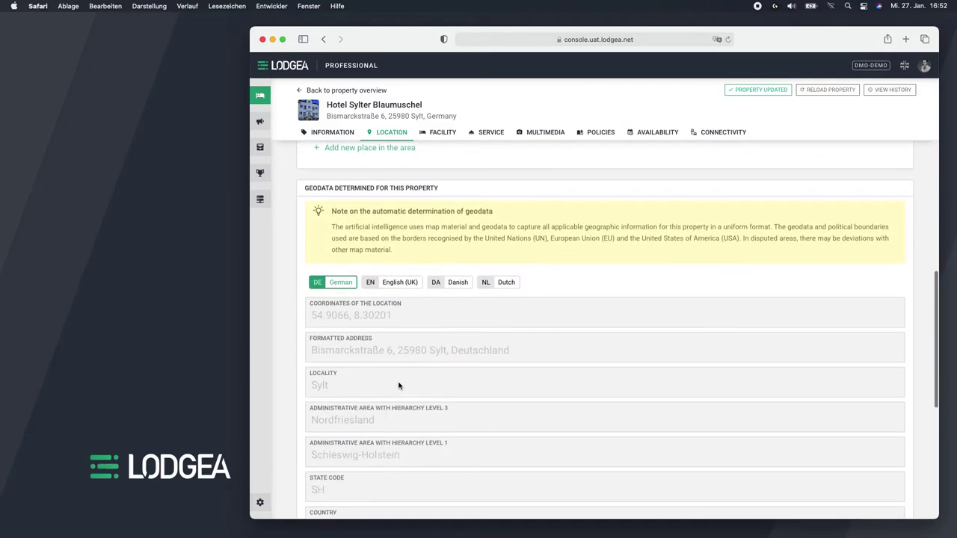
scroll(399, 386, down, 4)
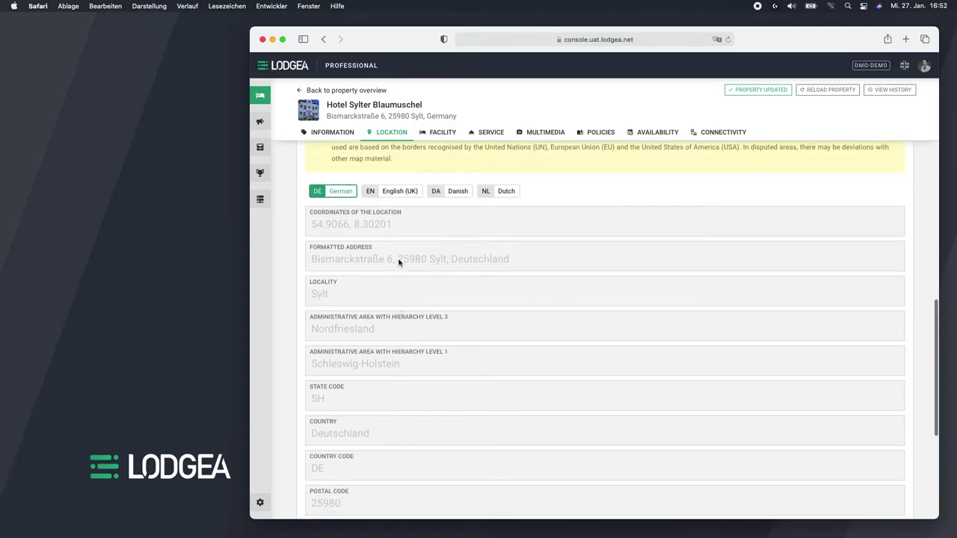
scroll(373, 360, down, 1)
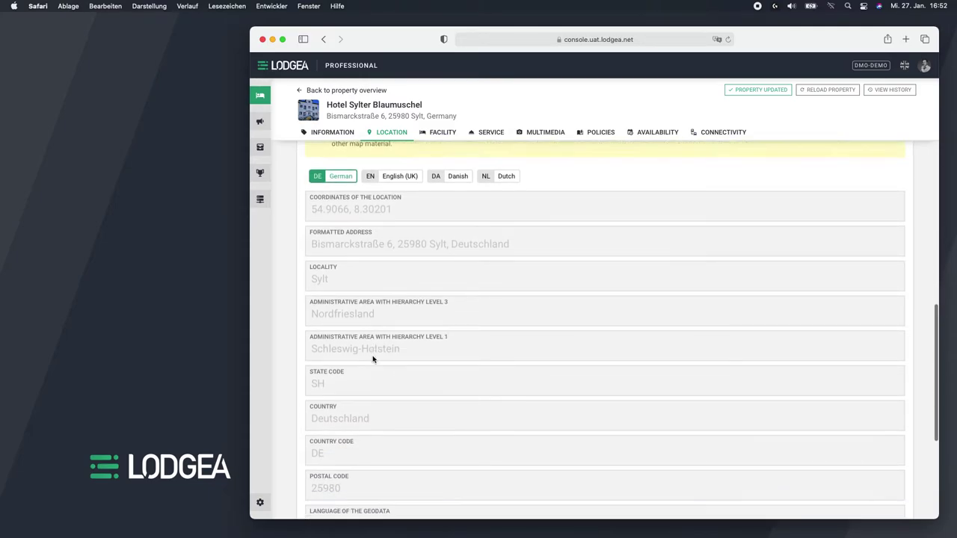
scroll(373, 360, down, 6)
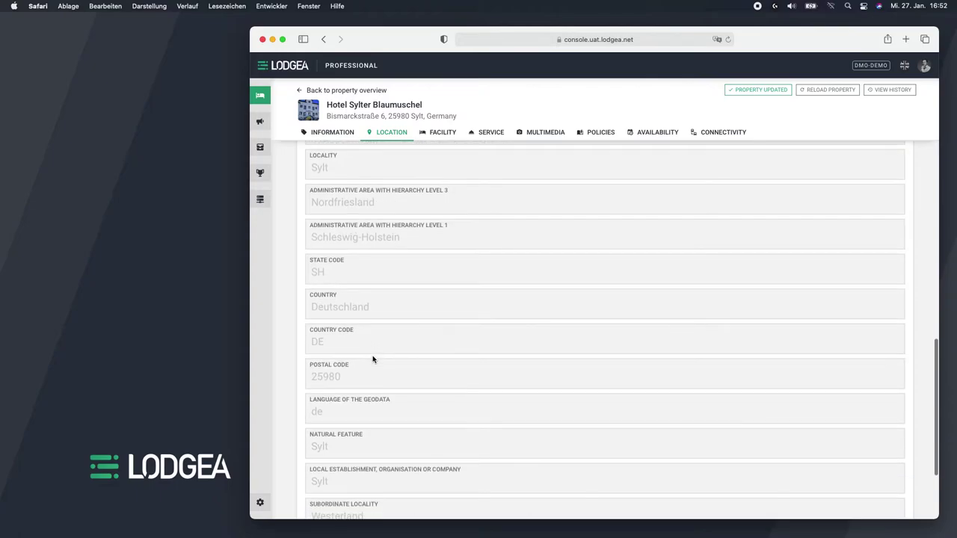
scroll(373, 360, down, 5)
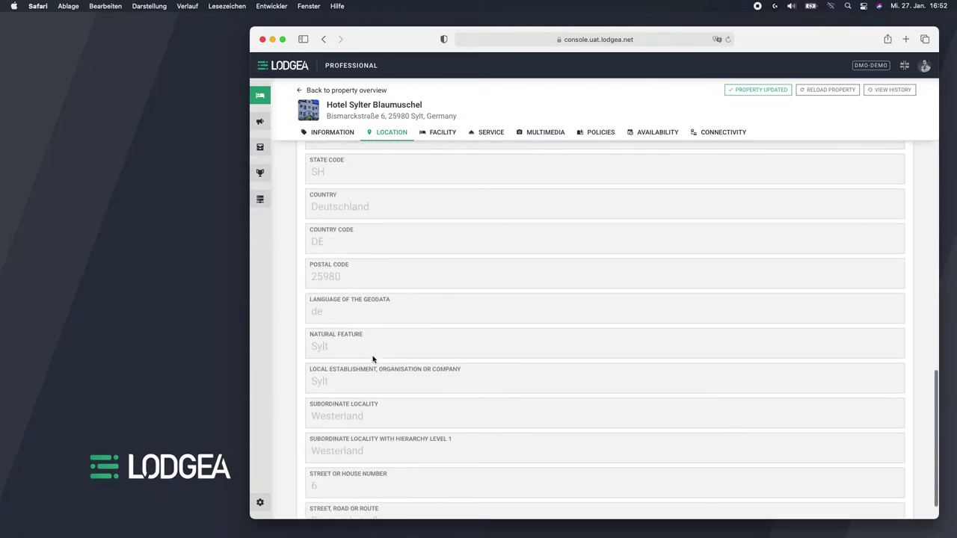
scroll(373, 360, down, 2)
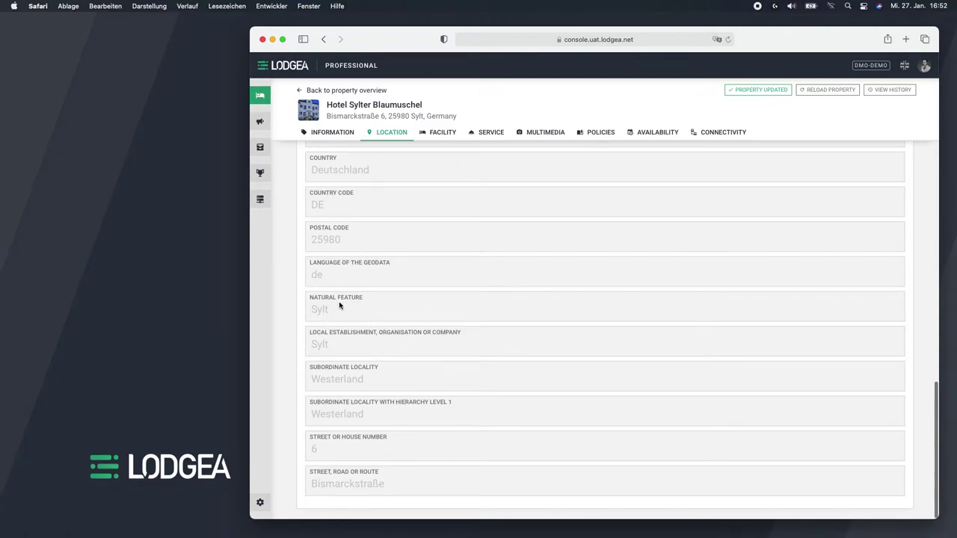
Open the property's facility section, view the form for a new accommodation unit, and close it without adding one.
scroll(440, 337, up, 5)
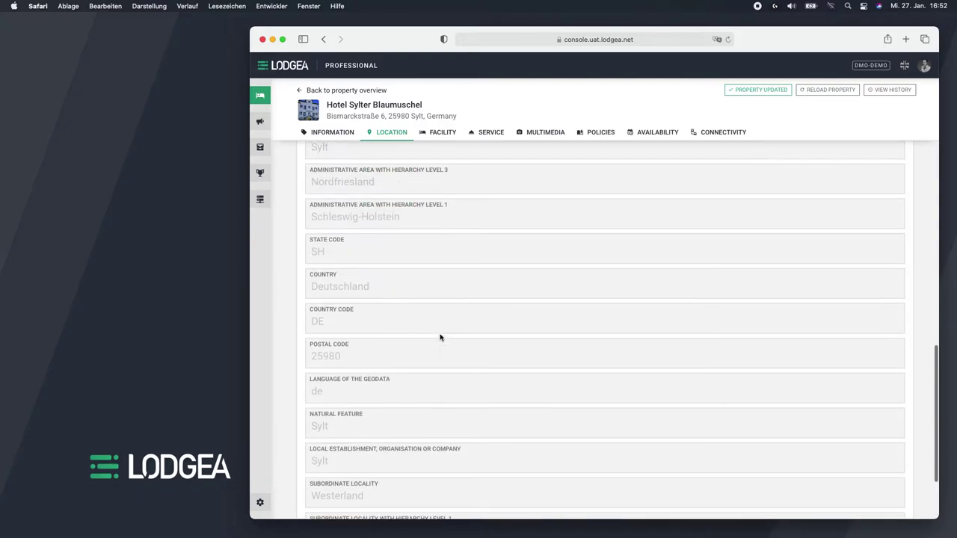
scroll(440, 337, up, 15)
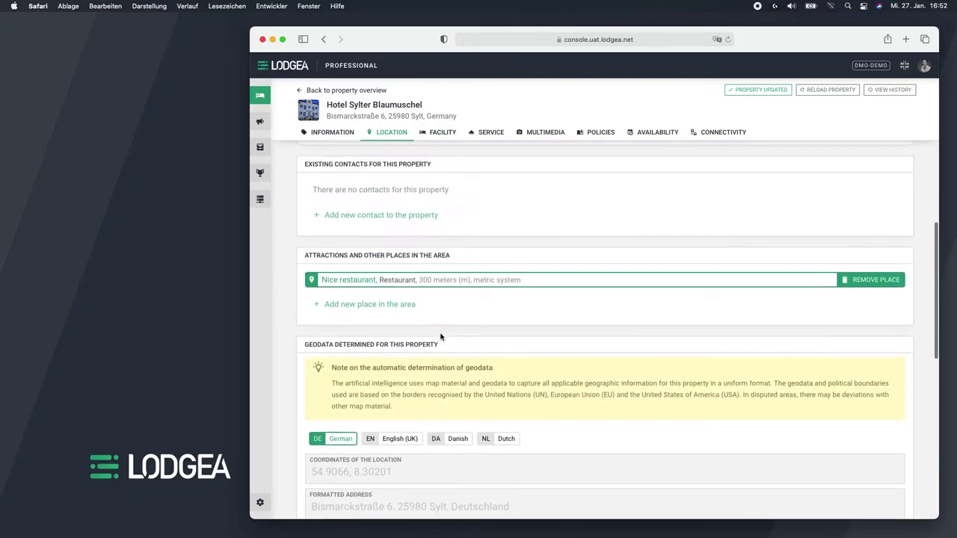
scroll(440, 337, up, 3)
click(432, 209)
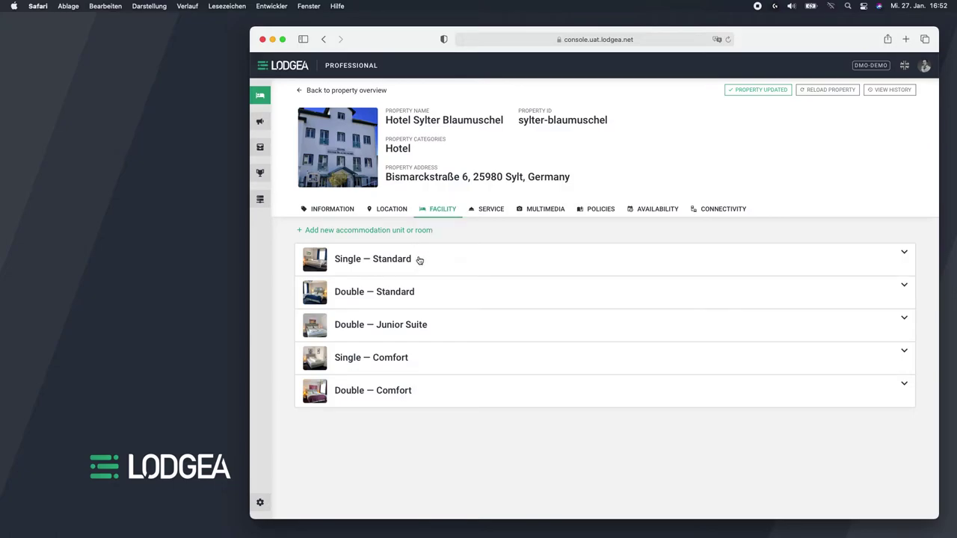
click(386, 231)
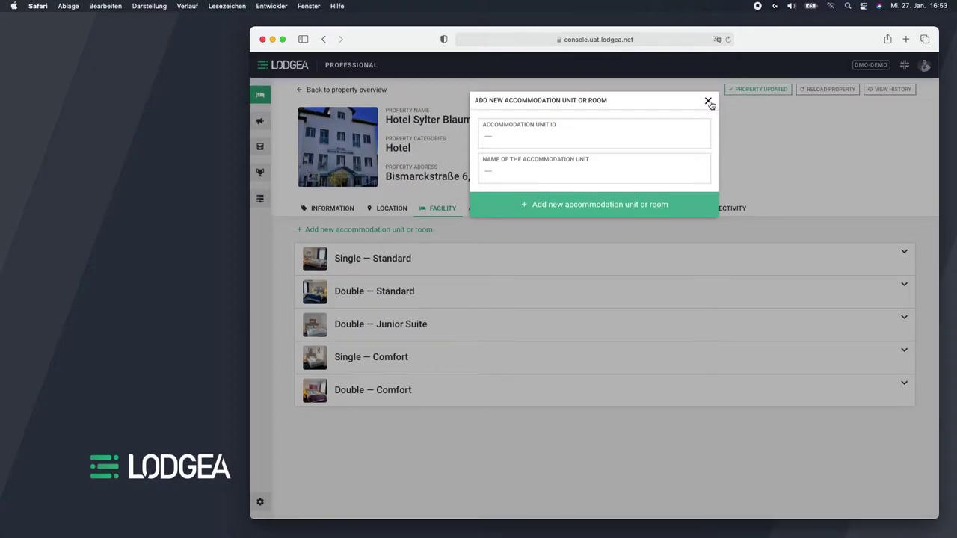
click(708, 102)
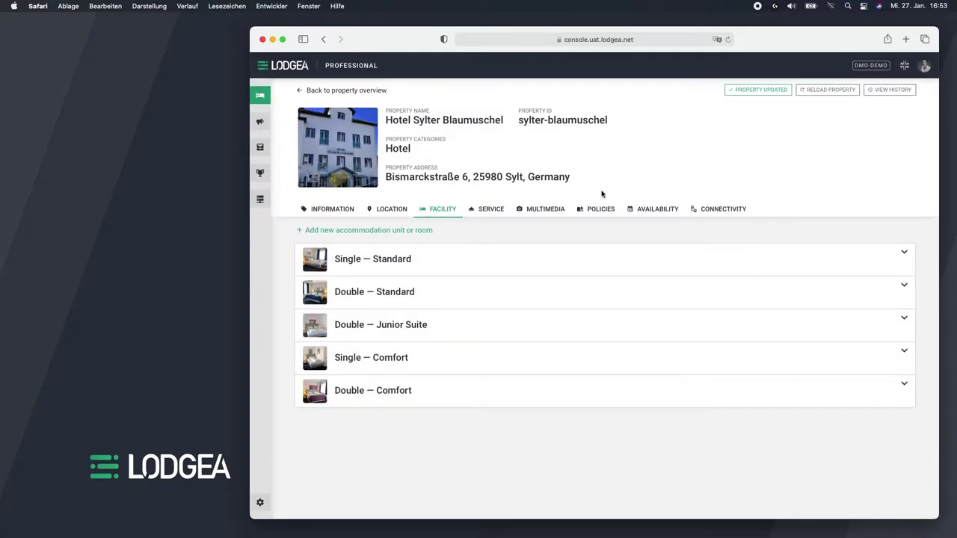
Expand the Single — Standard unit and review its type, name, occupancy and description fields.
click(403, 265)
scroll(384, 272, down, 1)
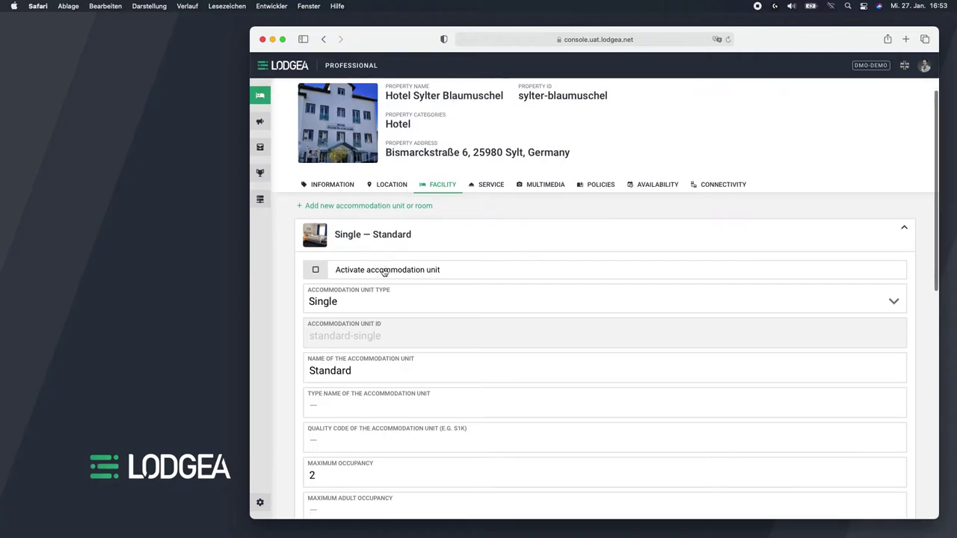
scroll(383, 272, down, 1)
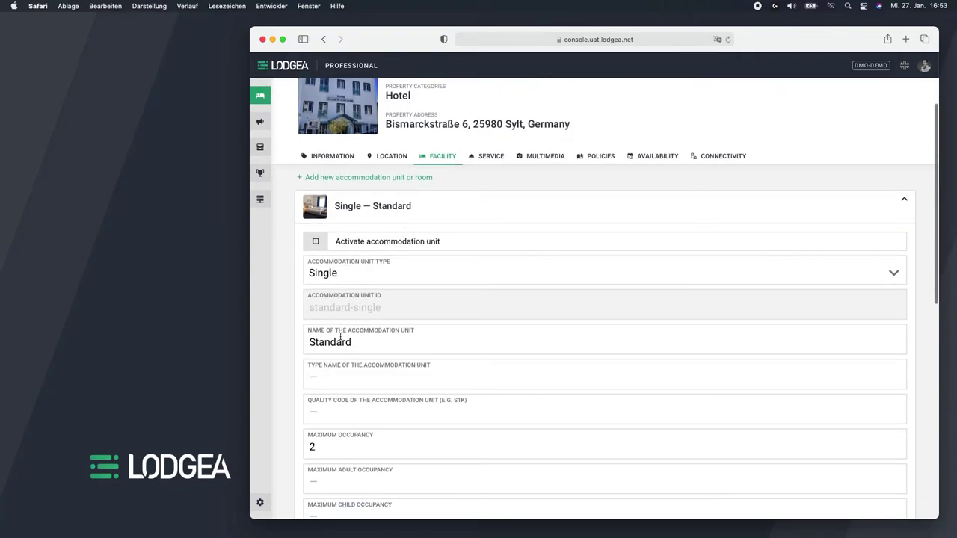
scroll(352, 338, down, 3)
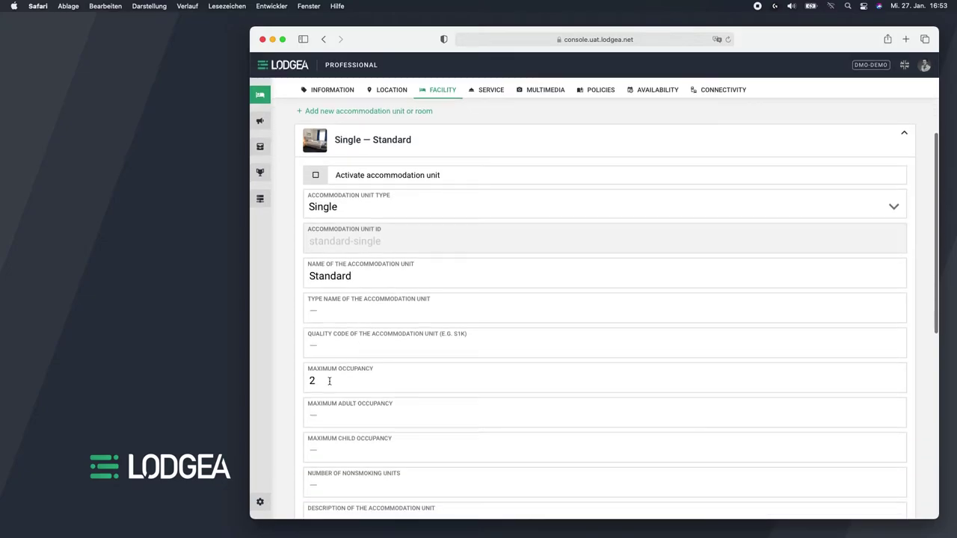
click(329, 381)
scroll(377, 350, down, 4)
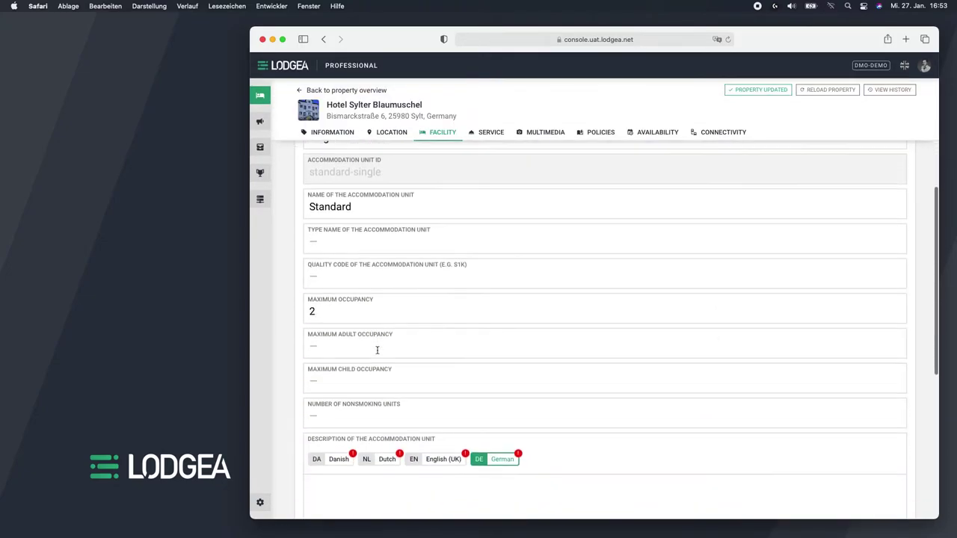
scroll(376, 350, down, 3)
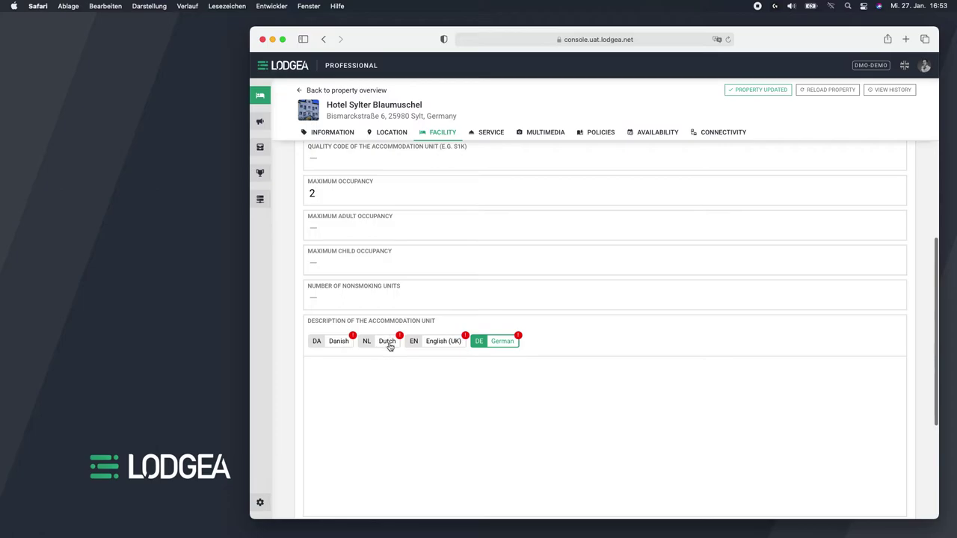
scroll(438, 330, down, 2)
scroll(438, 330, up, 6)
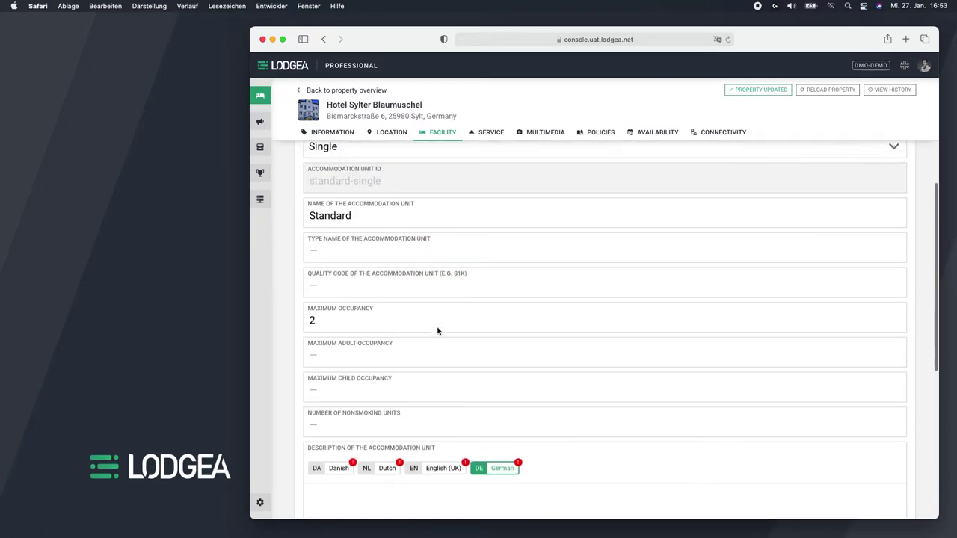
scroll(438, 330, down, 2)
scroll(438, 331, down, 7)
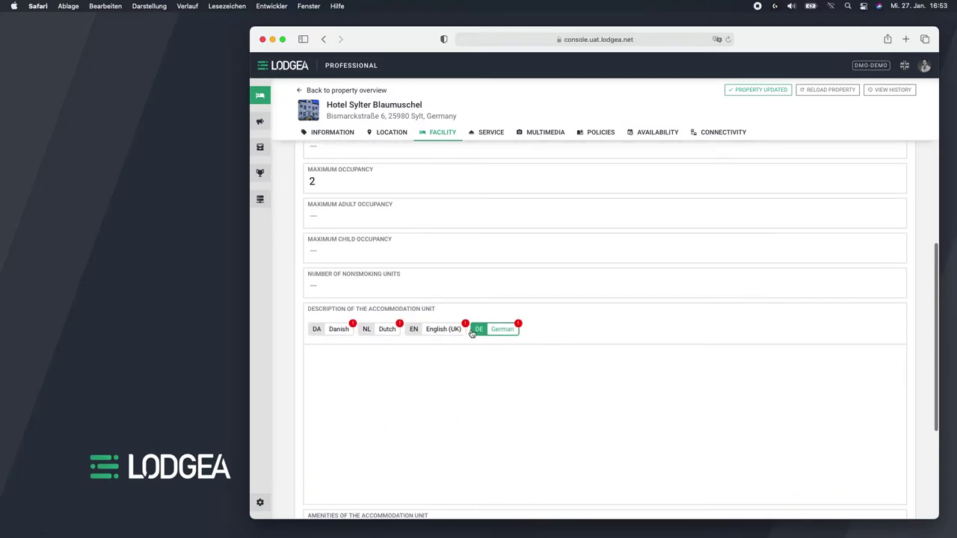
Begin the unit's English (UK) description with "This is the single bedroom".
click(449, 333)
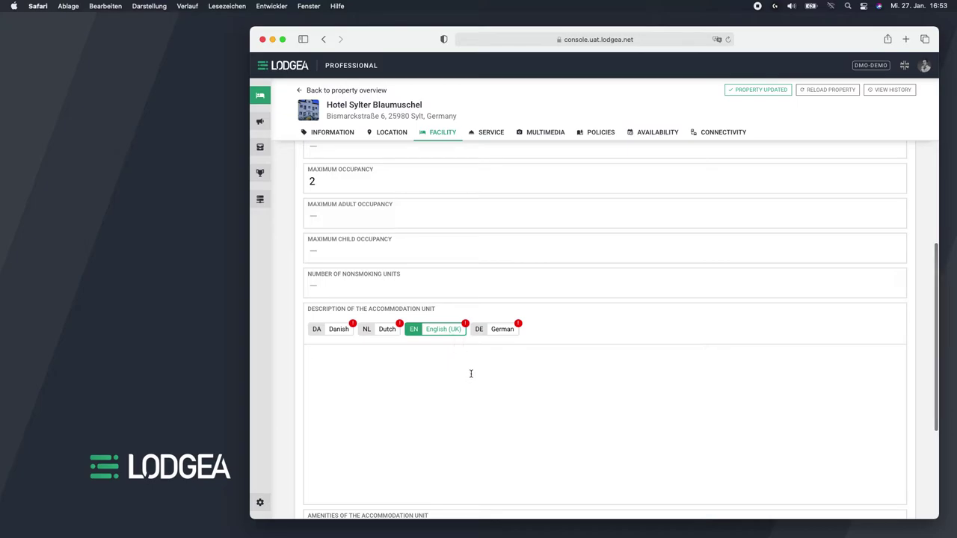
text(Th)
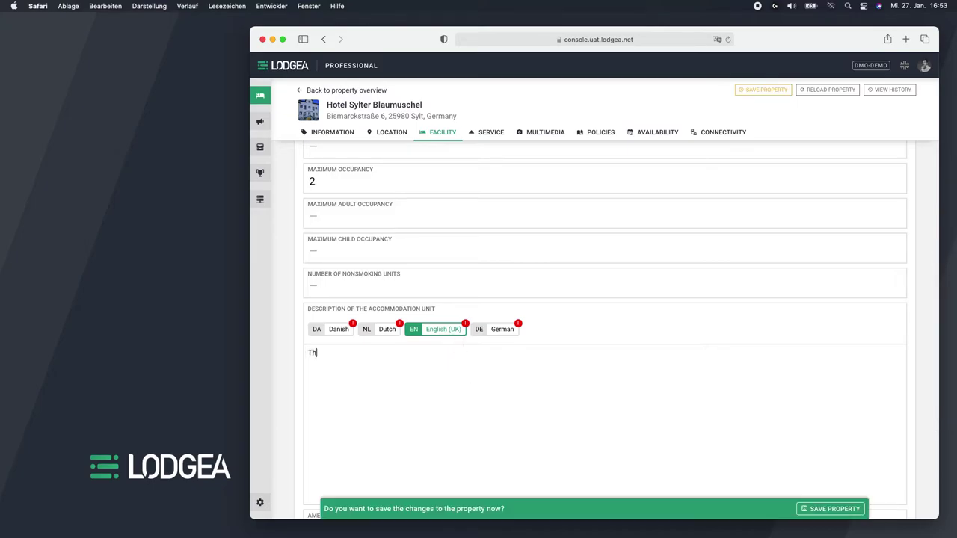
text(is is the single bedroom)
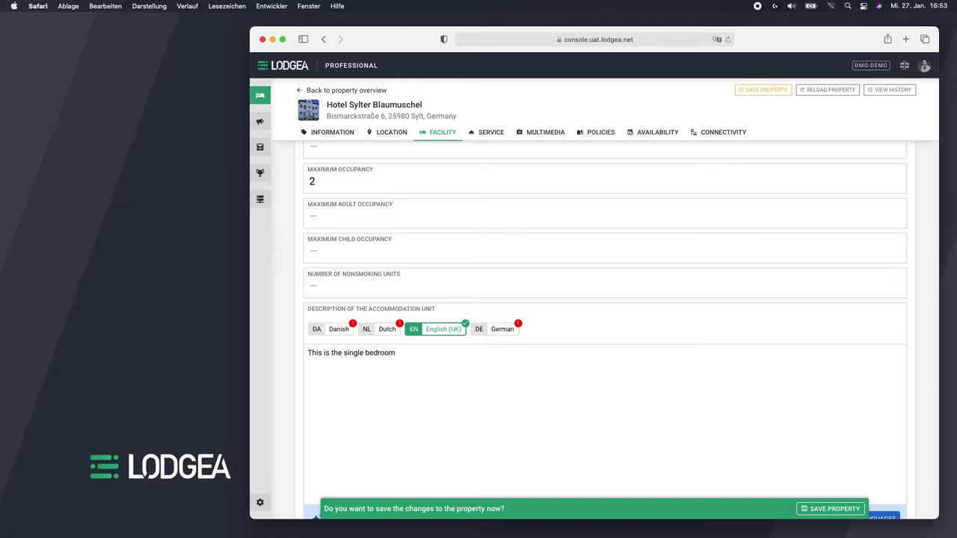
Set the unit's maximum occupancy to 1 and complete the English description to read "This is the single bedroom with nice bedding and free Wi-Fi.".
scroll(477, 372, up, 5)
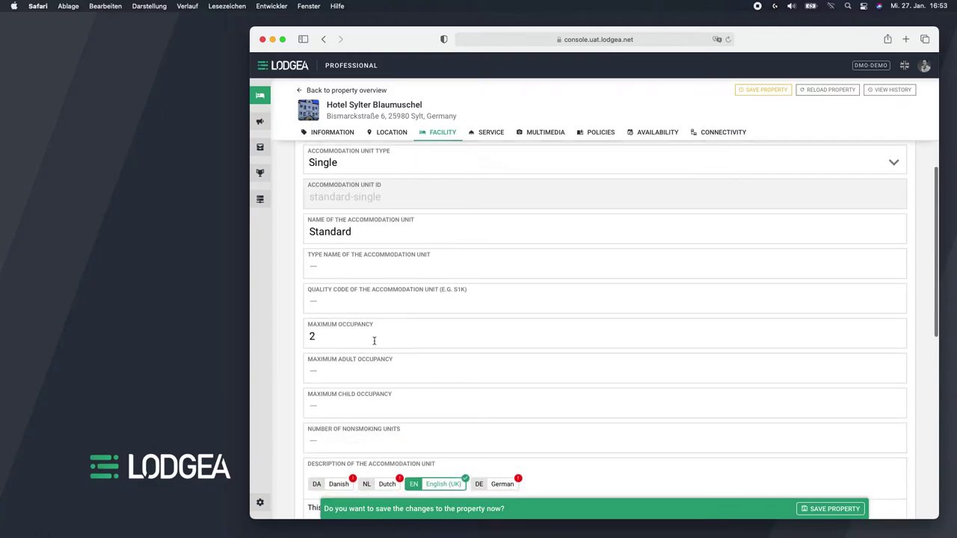
text(1)
scroll(408, 343, down, 5)
scroll(419, 360, down, 2)
text(with)
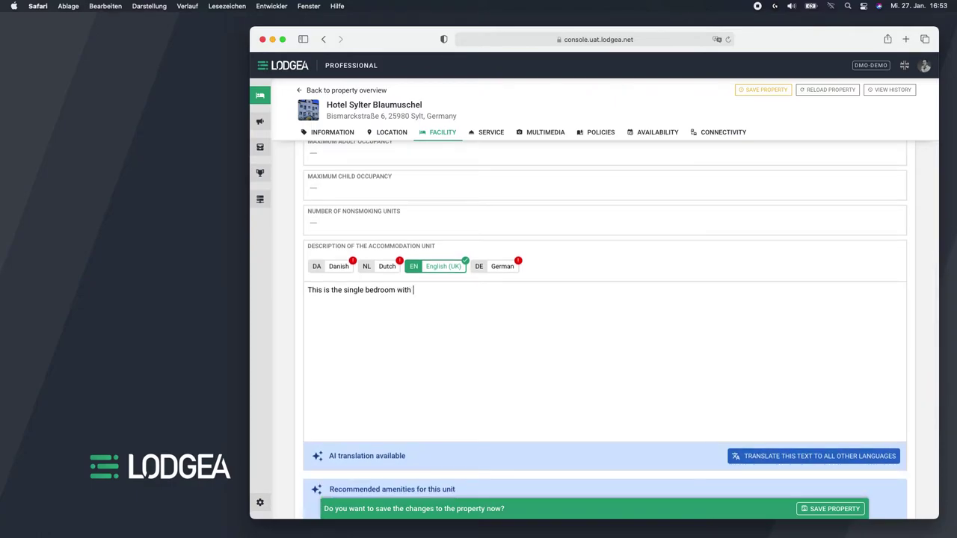
text( nice bedding and free wi-fi.)
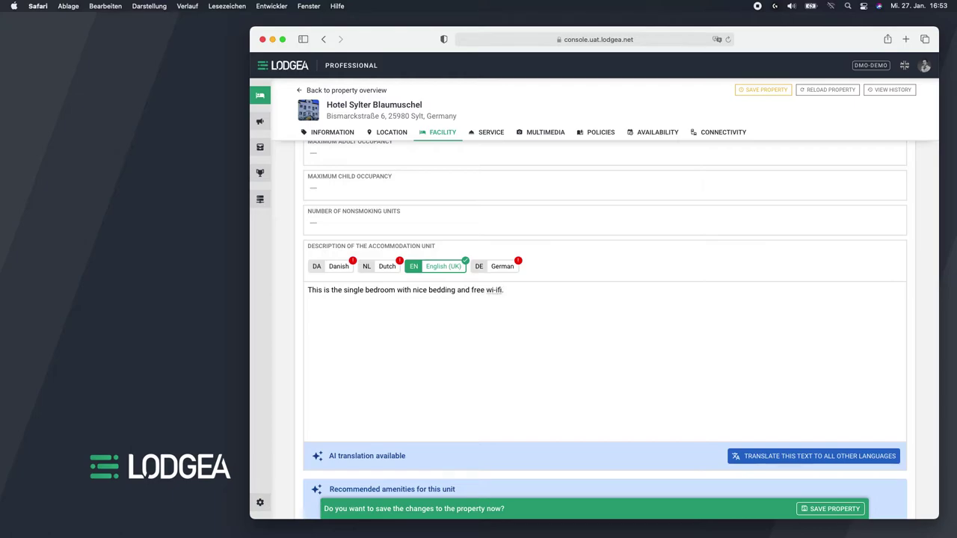
click(498, 295)
key(BackSpace)
key(BackSpace)
text(Wi)
Check the unit's German, Dutch and Danish descriptions, and return to the English one to view the translation offer and recommended amenities.
click(498, 269)
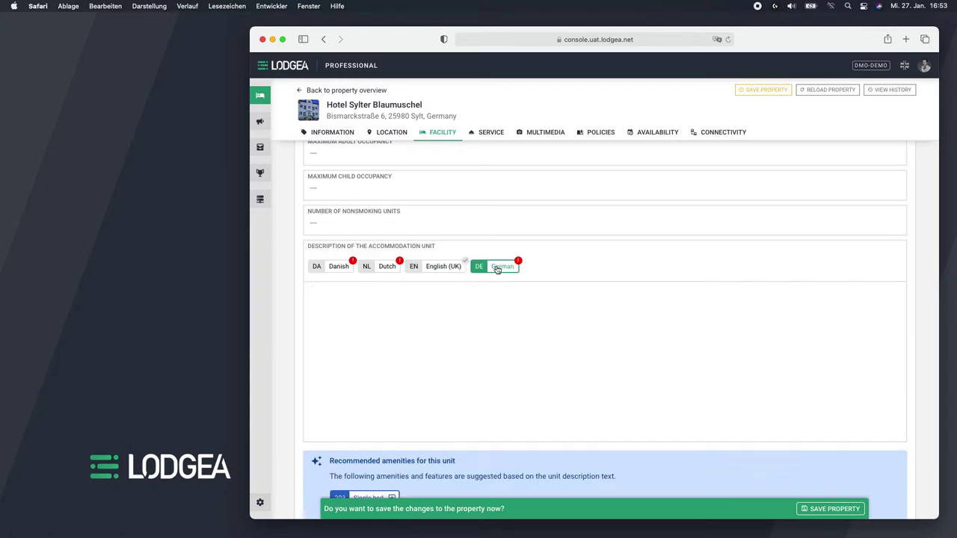
click(385, 270)
click(349, 271)
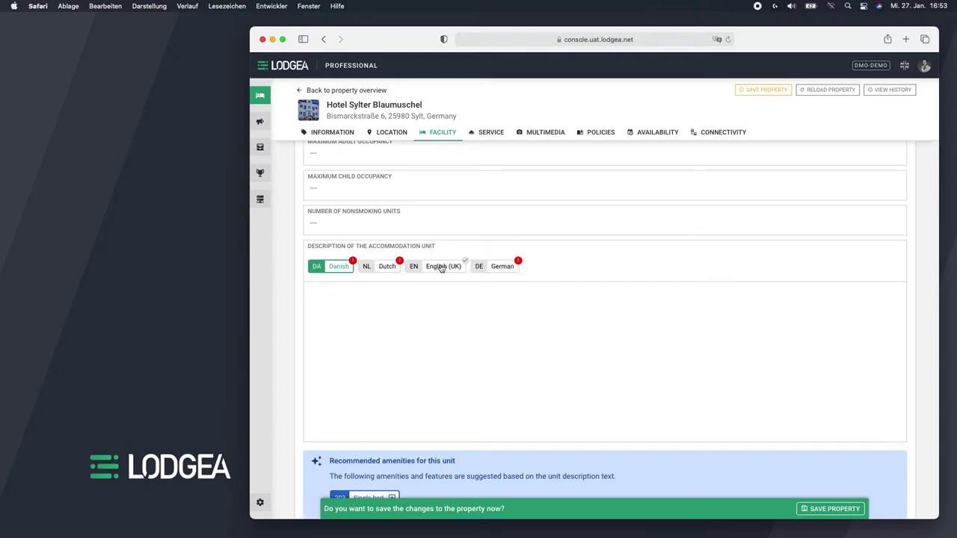
click(486, 268)
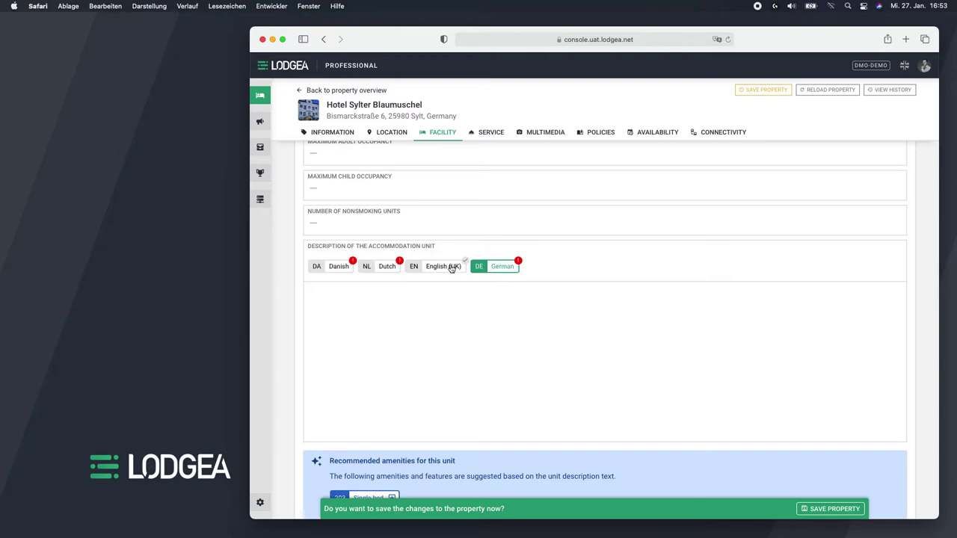
click(451, 270)
scroll(501, 289, down, 2)
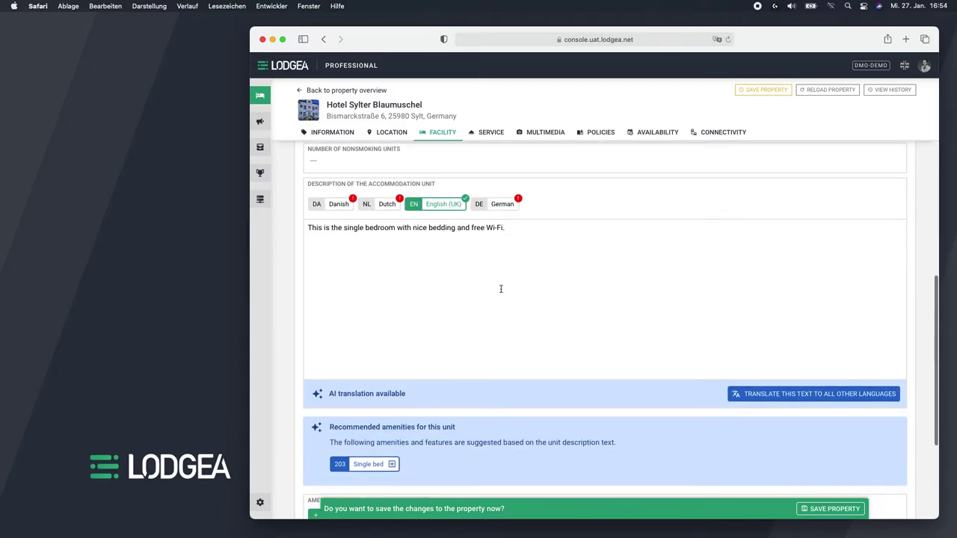
Translate the unit's English description into all other languages with AI and review the German, English, Dutch and Danish texts.
click(756, 394)
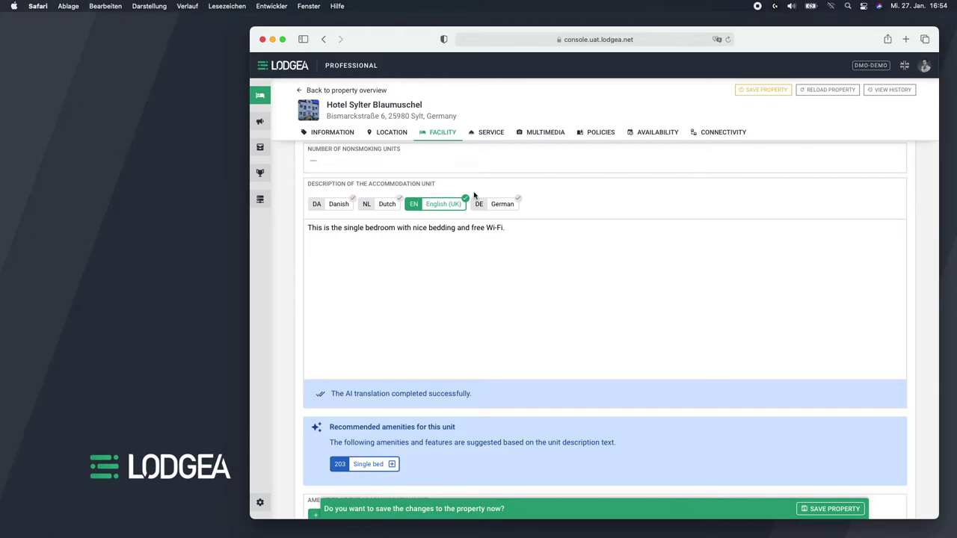
click(486, 204)
click(437, 205)
click(387, 205)
click(339, 205)
Add the recommended Single bed amenity to the unit, save the property and collapse the unit's details.
scroll(586, 284, down, 2)
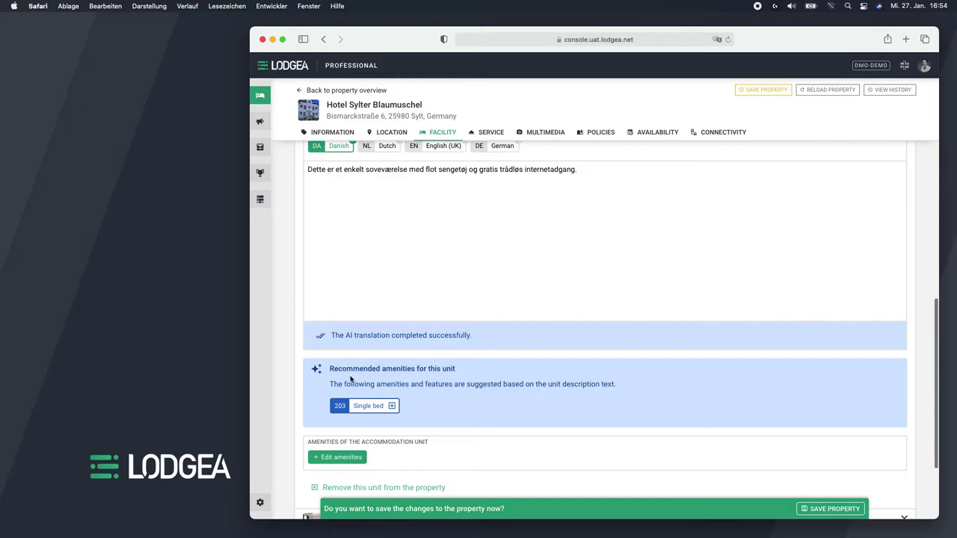
click(392, 406)
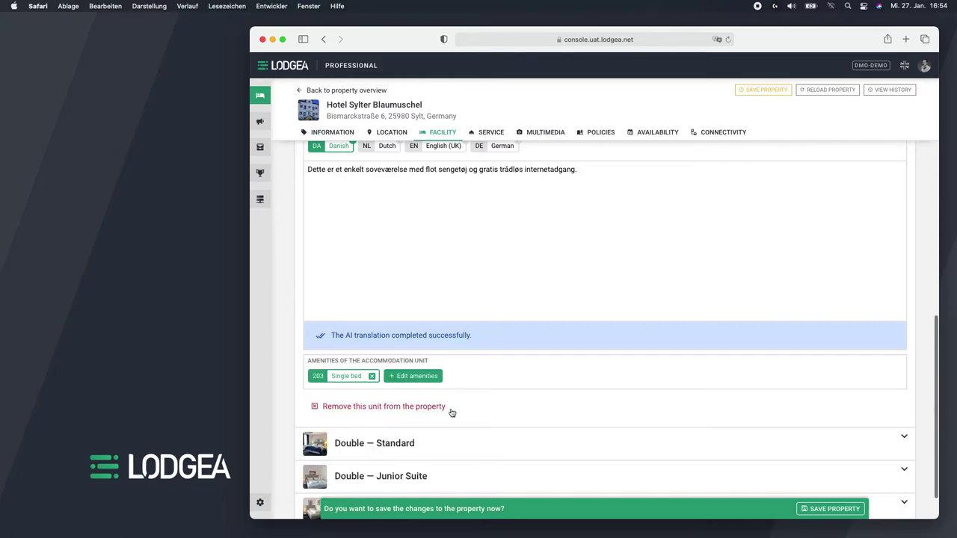
click(820, 509)
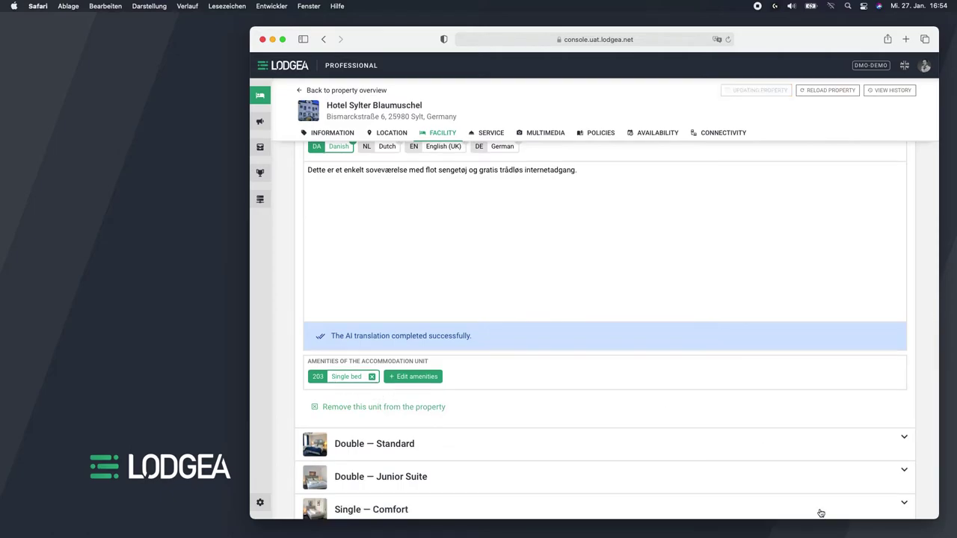
scroll(577, 376, down, 2)
scroll(576, 376, up, 10)
scroll(408, 280, up, 1)
click(392, 175)
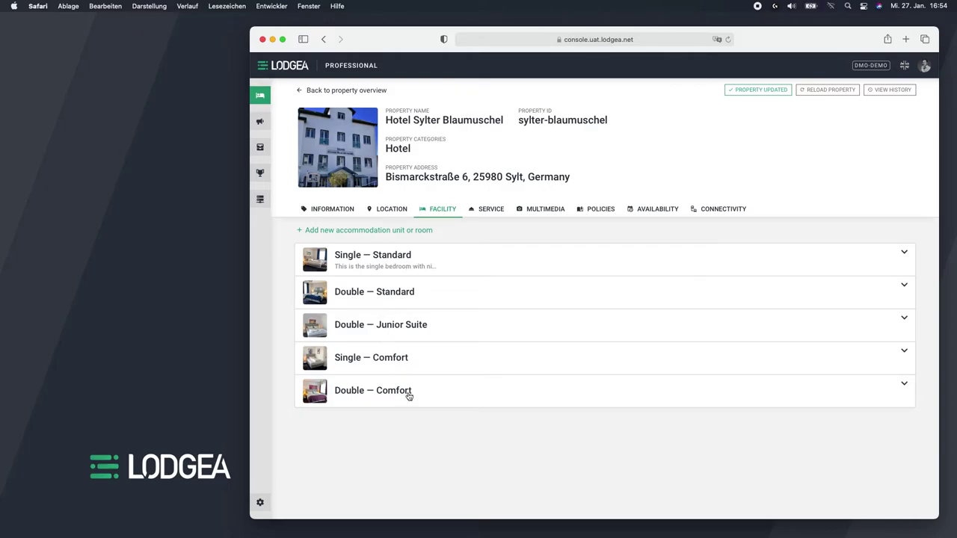
Add the services High speed wireless and Wireless internet connection in public areas to the property, filtering the service list by "wireless".
click(482, 211)
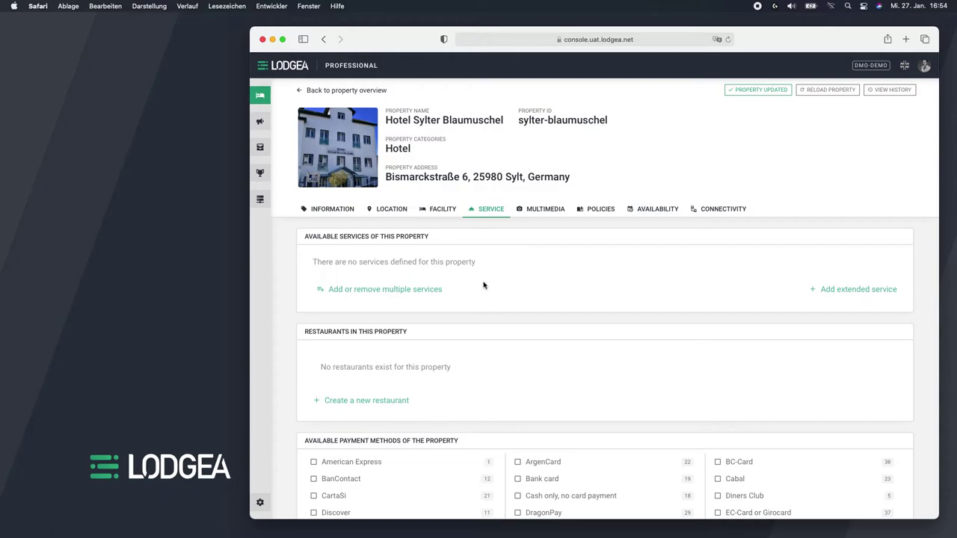
scroll(484, 290, down, 1)
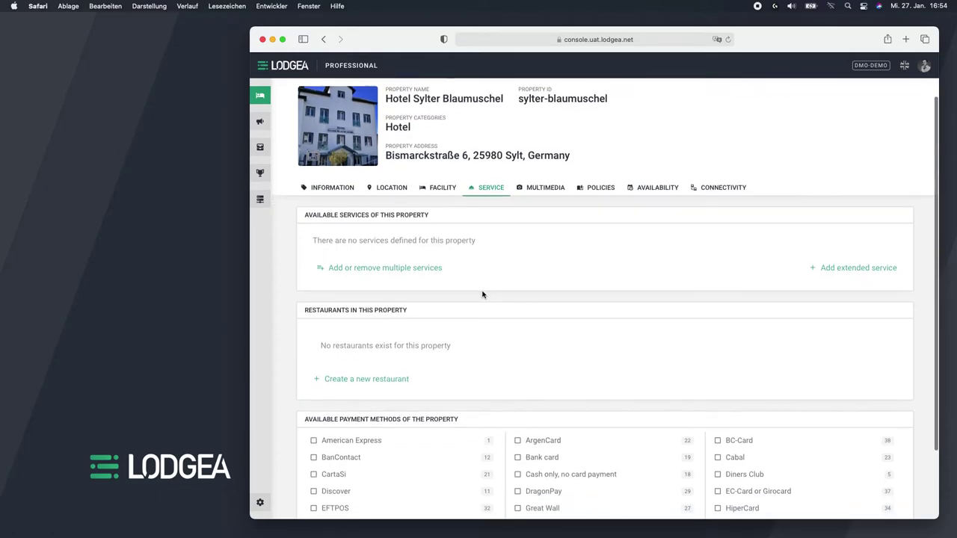
click(416, 271)
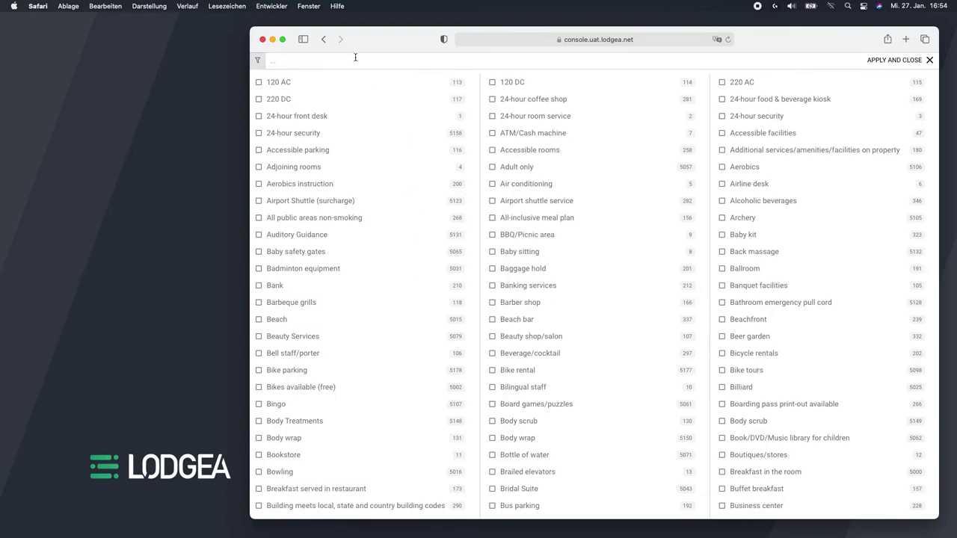
text(wirel)
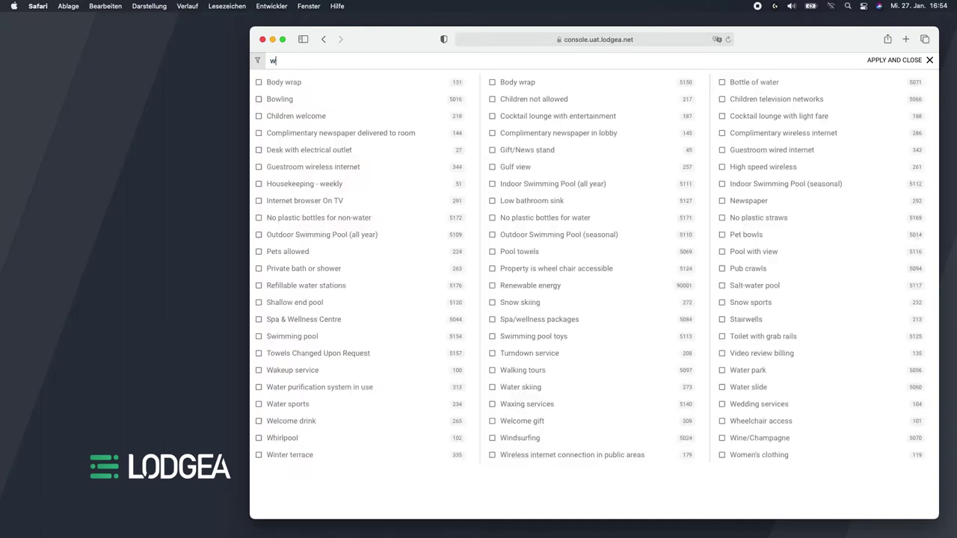
text(ireless)
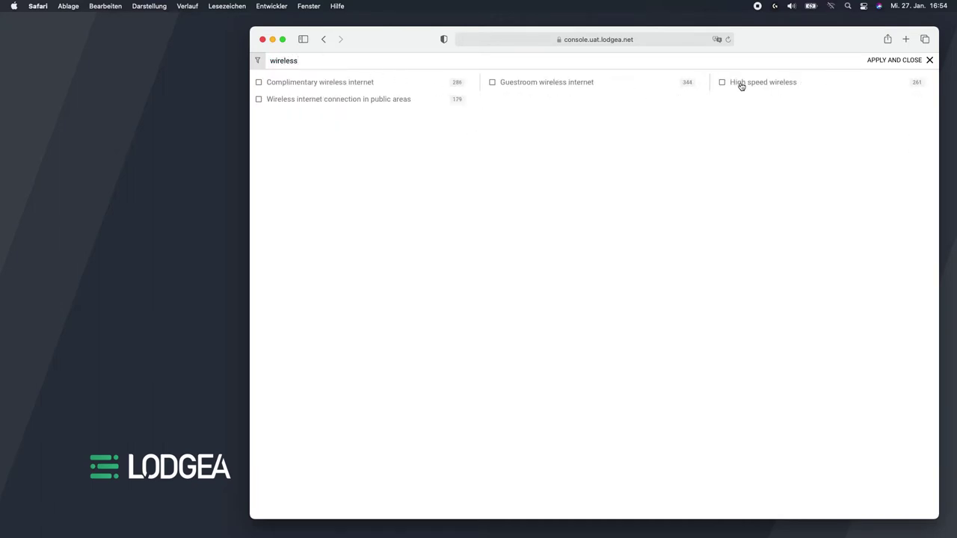
click(740, 84)
click(375, 99)
click(896, 64)
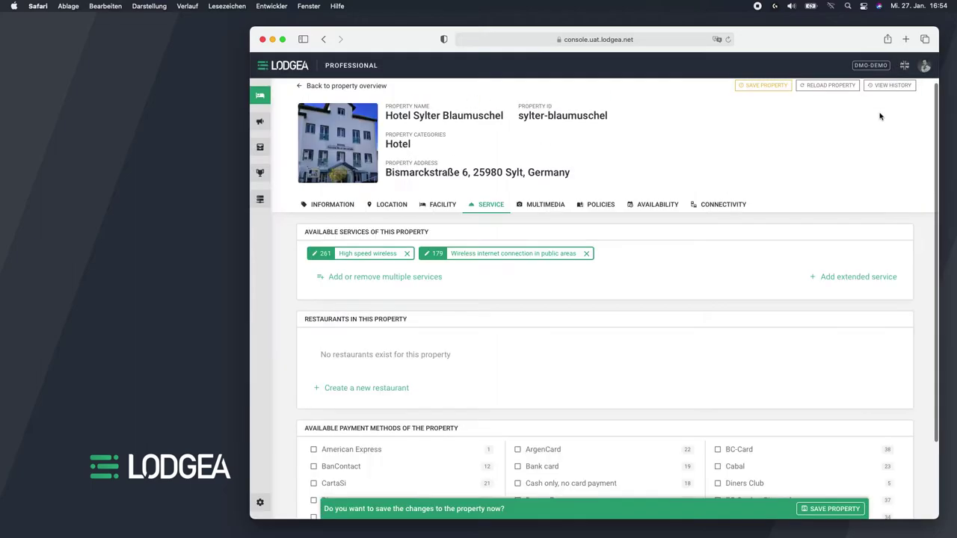
Start an extended service for Breakfast served in restaurant, excluded from the rates, with a fee of 5 USD (U.S. dollars).
click(831, 278)
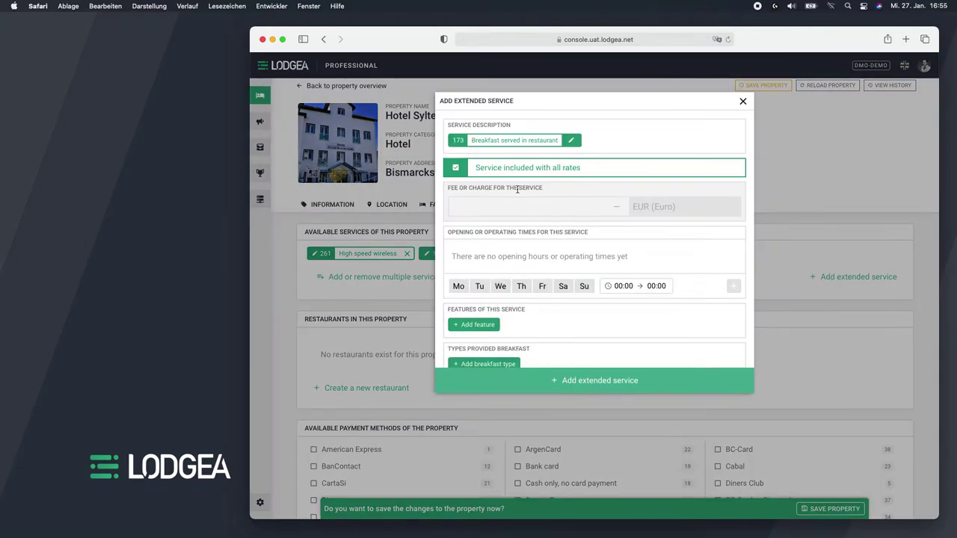
scroll(507, 188, down, 1)
click(458, 159)
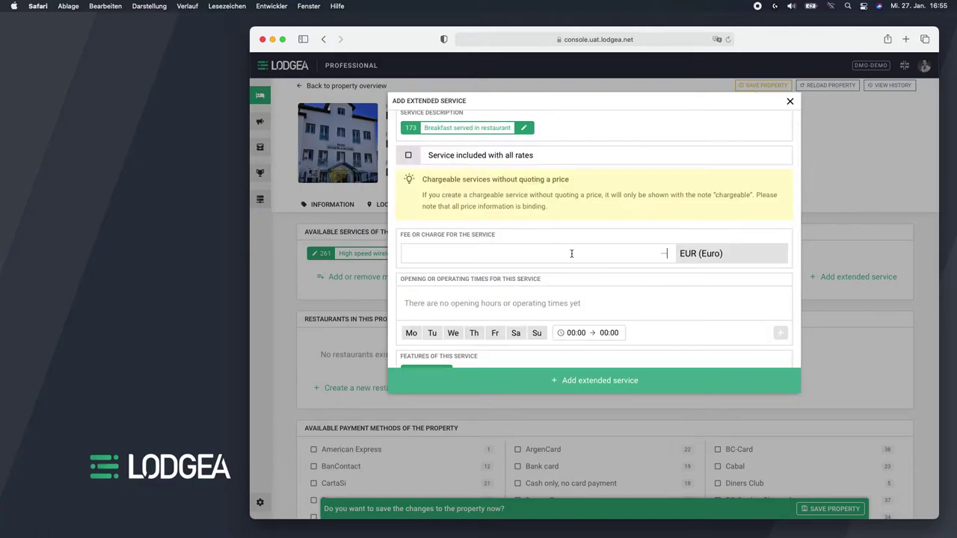
text(5)
click(657, 199)
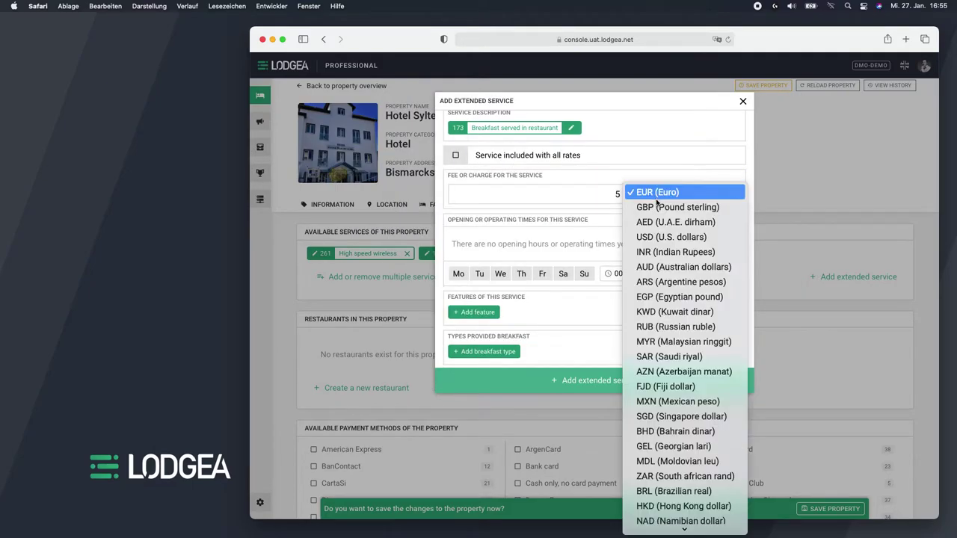
click(671, 237)
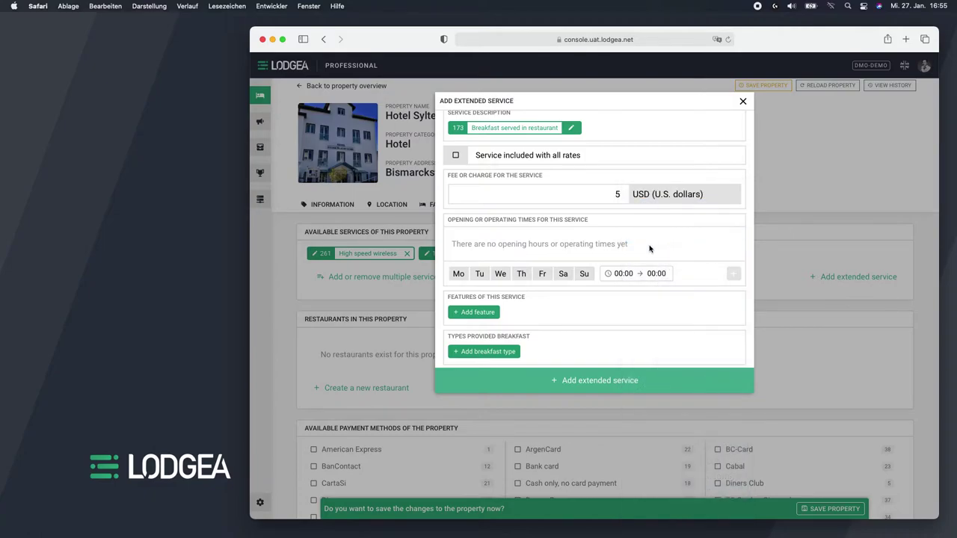
Add Monday to Friday operating times of 06:00 to 11:00 to the breakfast service.
click(459, 274)
click(479, 273)
click(500, 274)
click(522, 274)
click(543, 274)
click(564, 274)
click(584, 275)
click(564, 275)
click(584, 274)
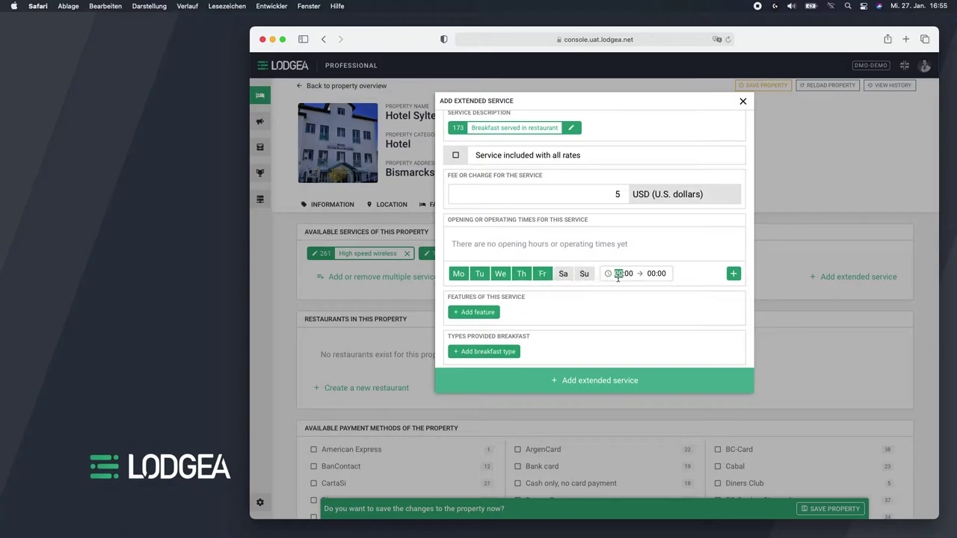
text(6)
click(656, 274)
text(11)
click(733, 274)
Add Saturday and Sunday operating times of 07:00 to 11:30 to the breakfast service.
click(563, 270)
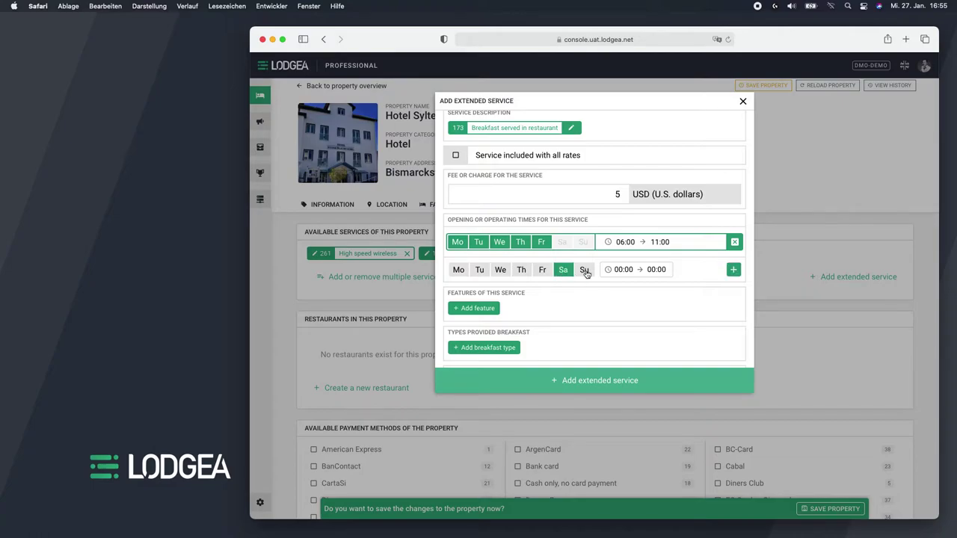
click(585, 270)
text(7)
click(653, 270)
text(113)
key(Delete)
text(0)
click(734, 269)
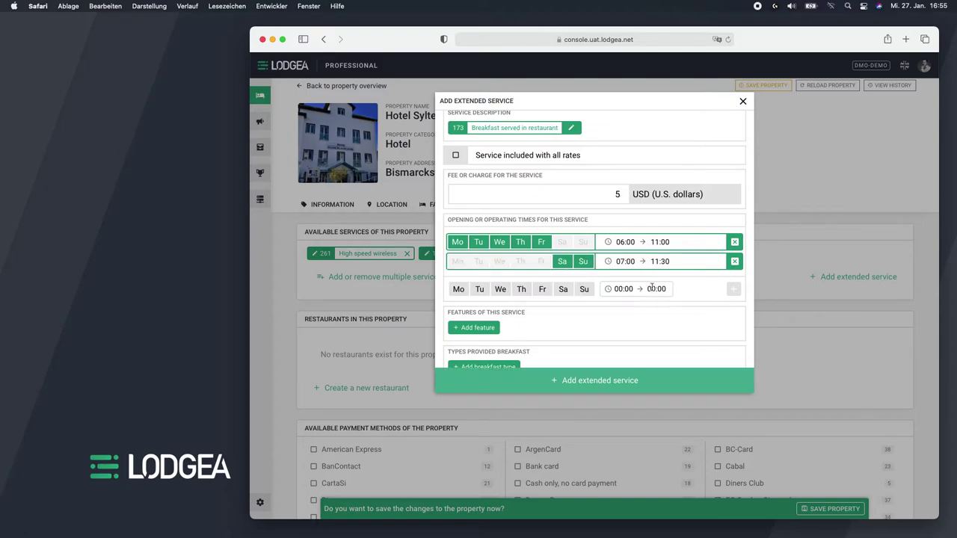
Add Buffet as a feature of the breakfast service.
scroll(603, 255, down, 2)
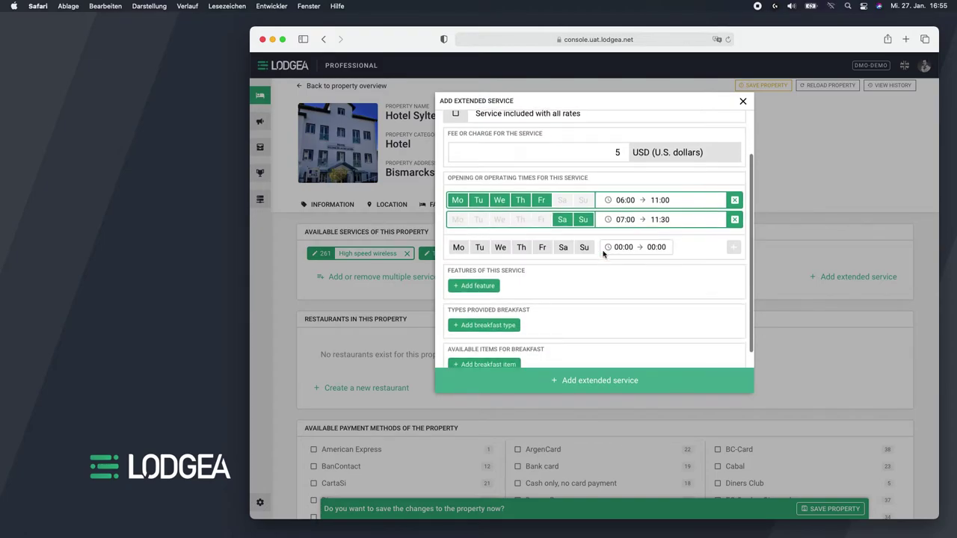
click(480, 279)
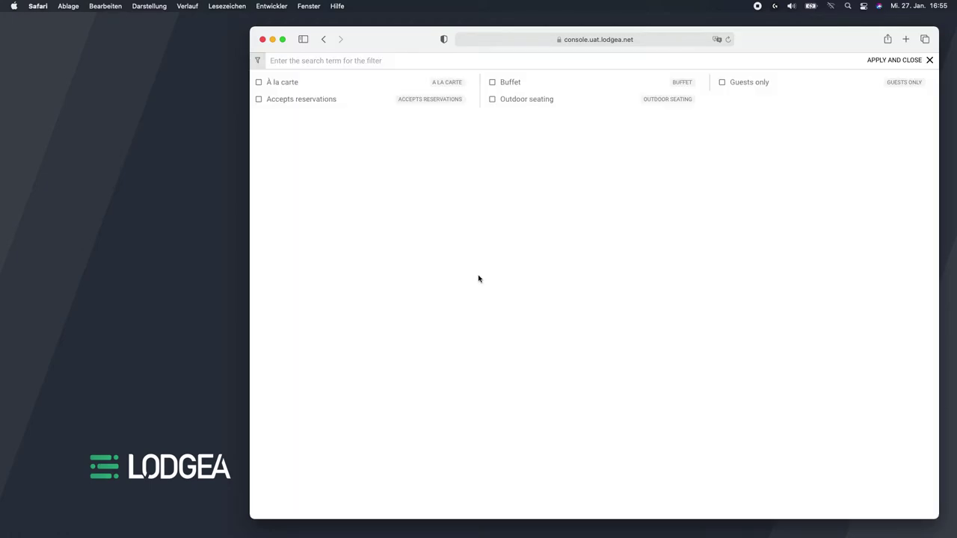
click(511, 82)
click(902, 63)
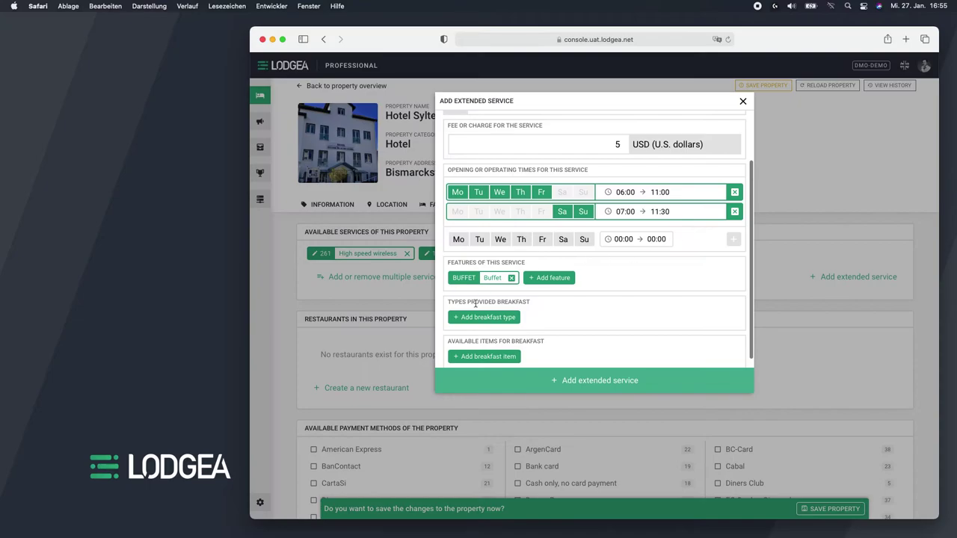
Add the breakfast types Continental, Halal, Kosher, Asian, American and Buffet to the service.
click(471, 319)
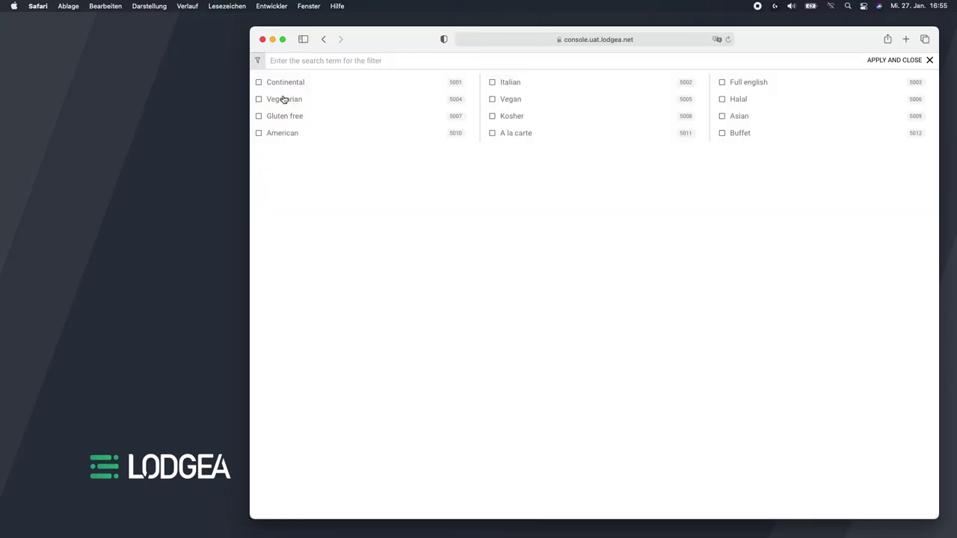
click(270, 81)
click(512, 119)
click(743, 100)
click(738, 118)
click(736, 134)
click(279, 139)
click(913, 60)
Add Butter, Yogurt, Fruits and Hot chocolate as the available breakfast items.
scroll(568, 235, down, 2)
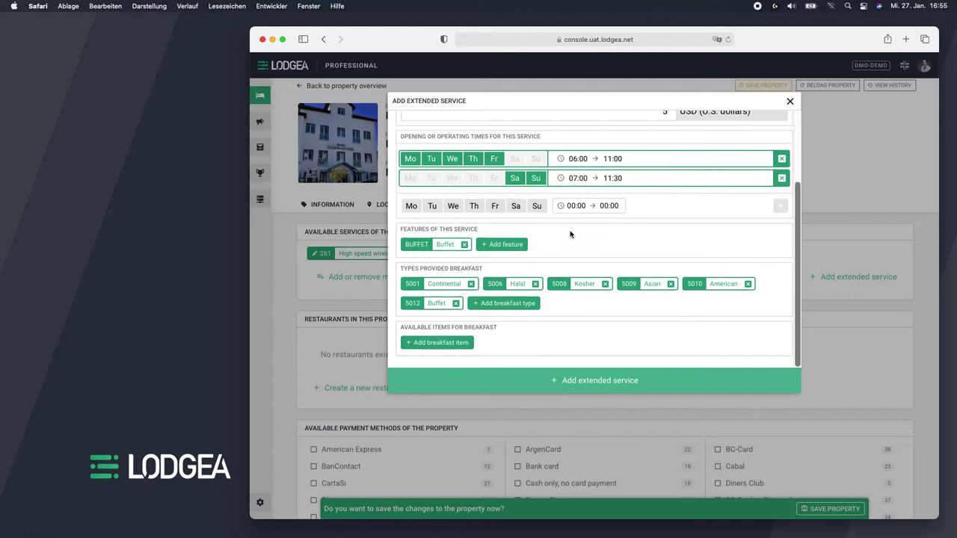
click(455, 348)
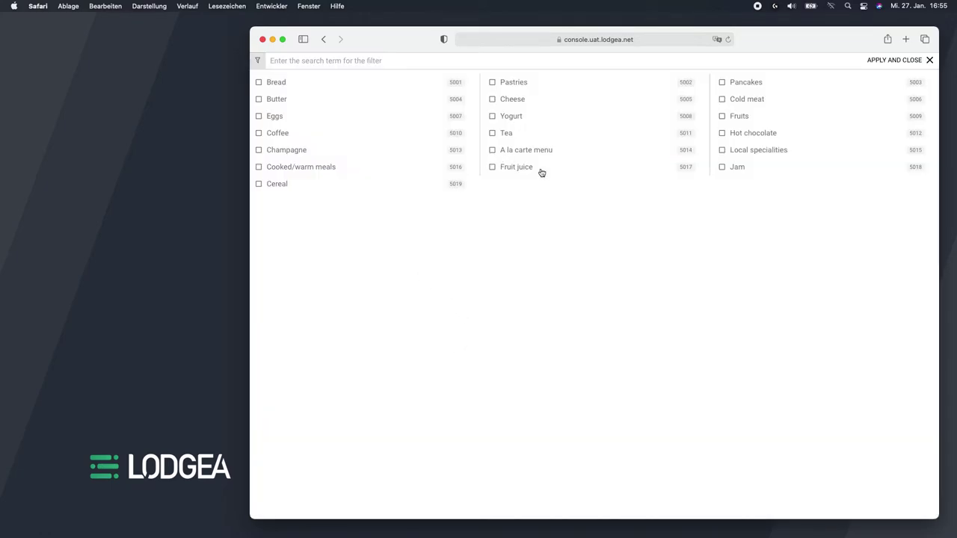
click(752, 133)
click(514, 118)
click(750, 117)
click(277, 101)
click(874, 61)
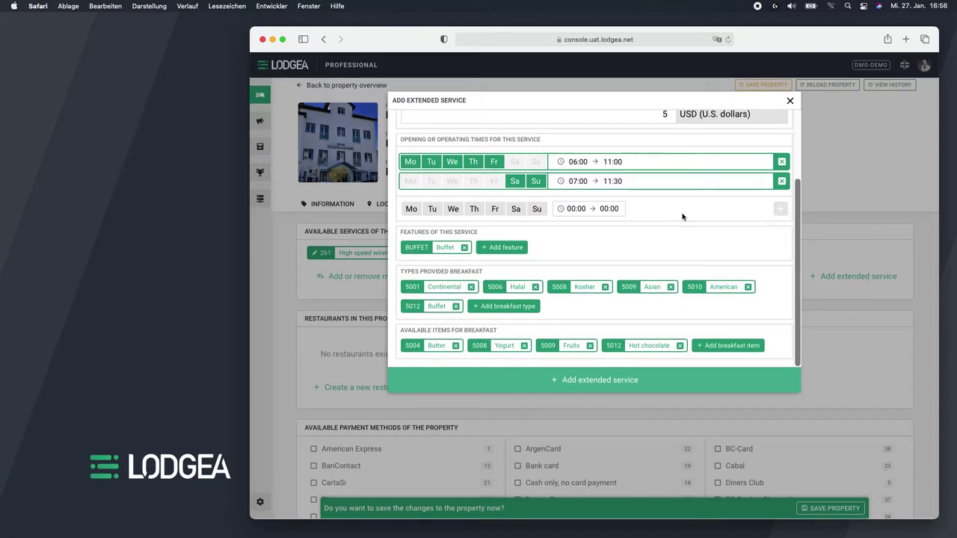
Check the breakfast details, add the extended service to the property and save the property.
scroll(682, 217, up, 1)
scroll(682, 217, up, 2)
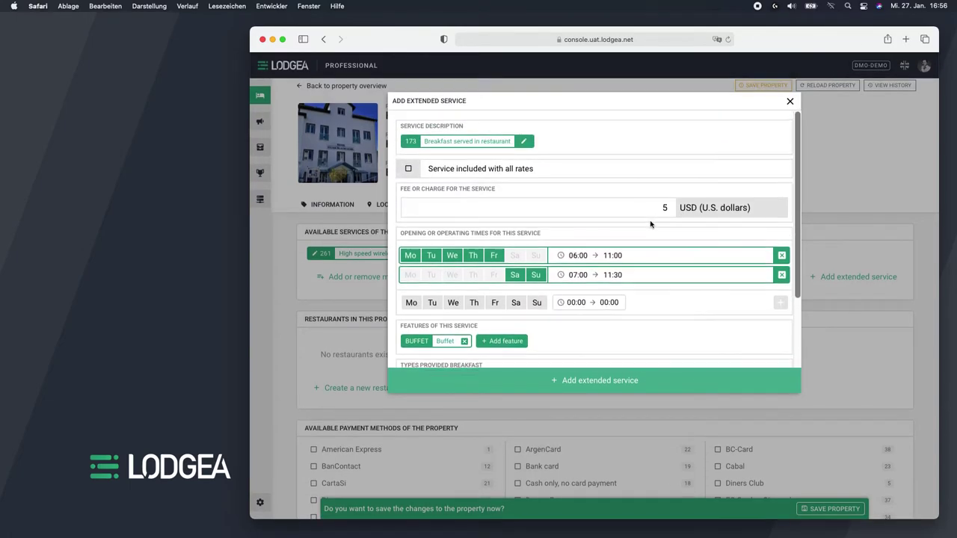
click(625, 382)
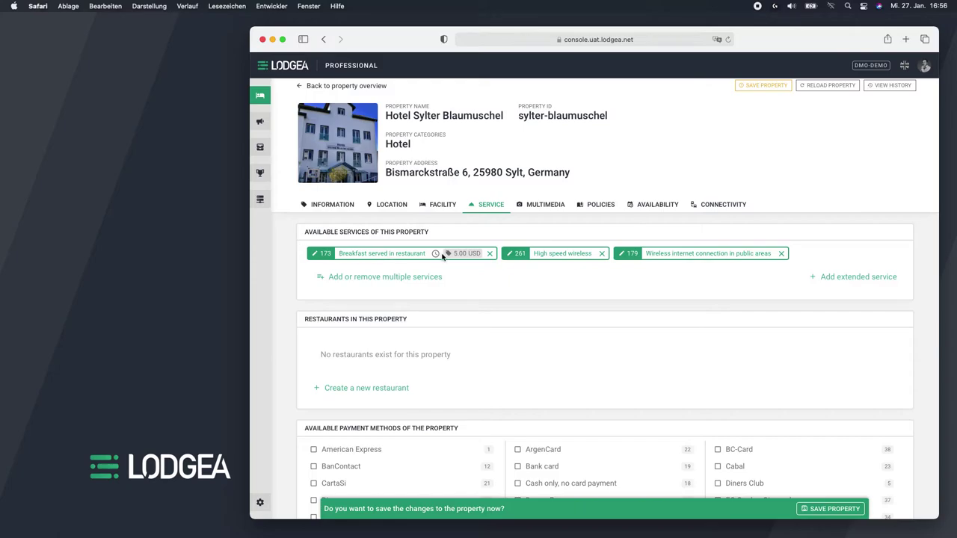
click(828, 508)
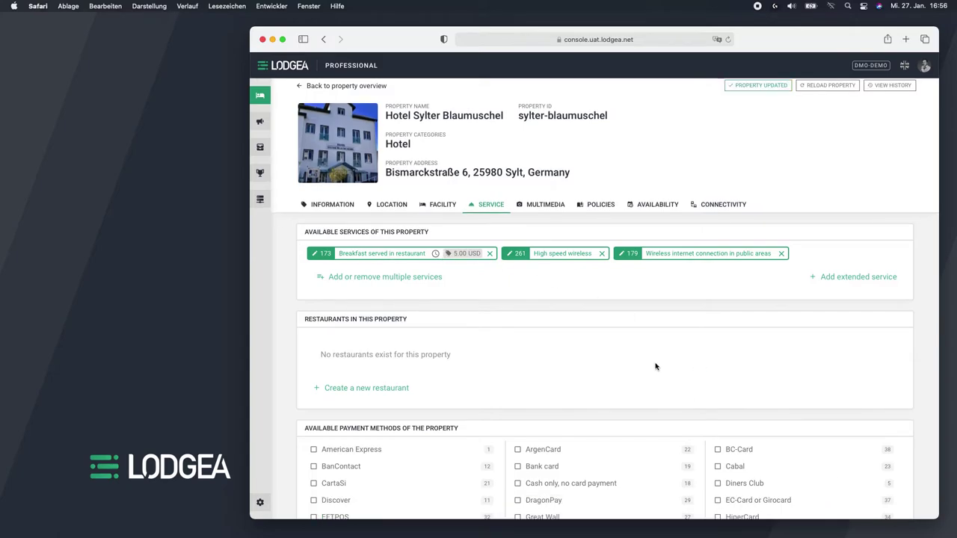
Start a new extended service and look through the full list of available service descriptions.
click(843, 279)
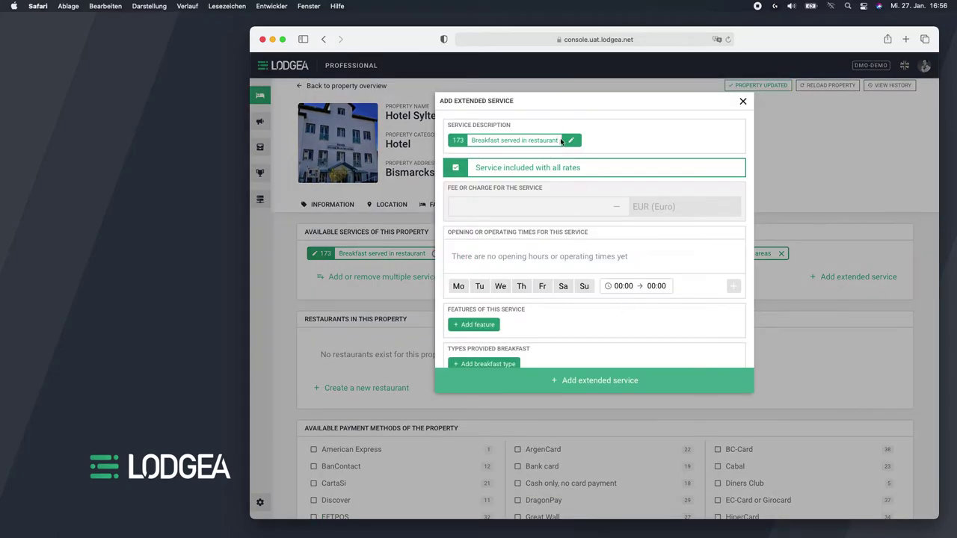
click(572, 142)
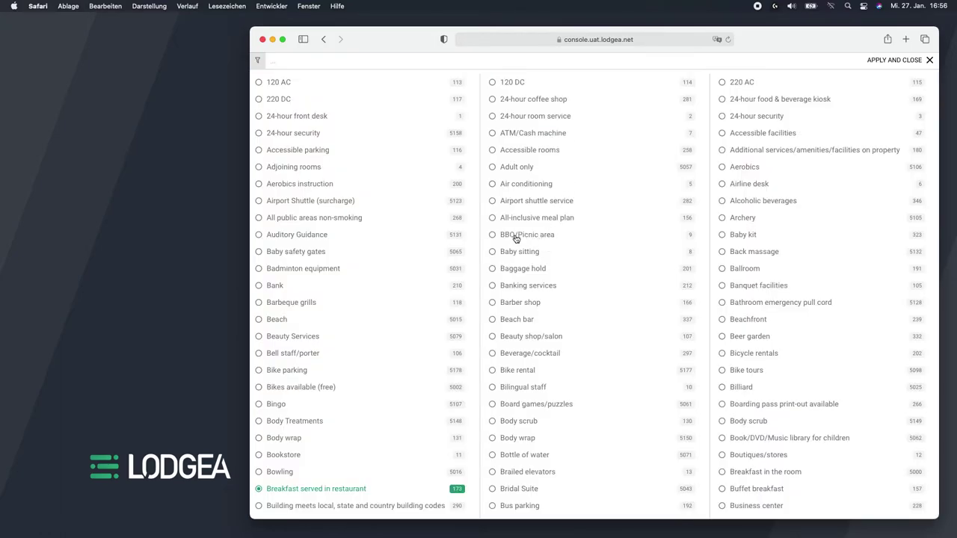
scroll(515, 239, down, 12)
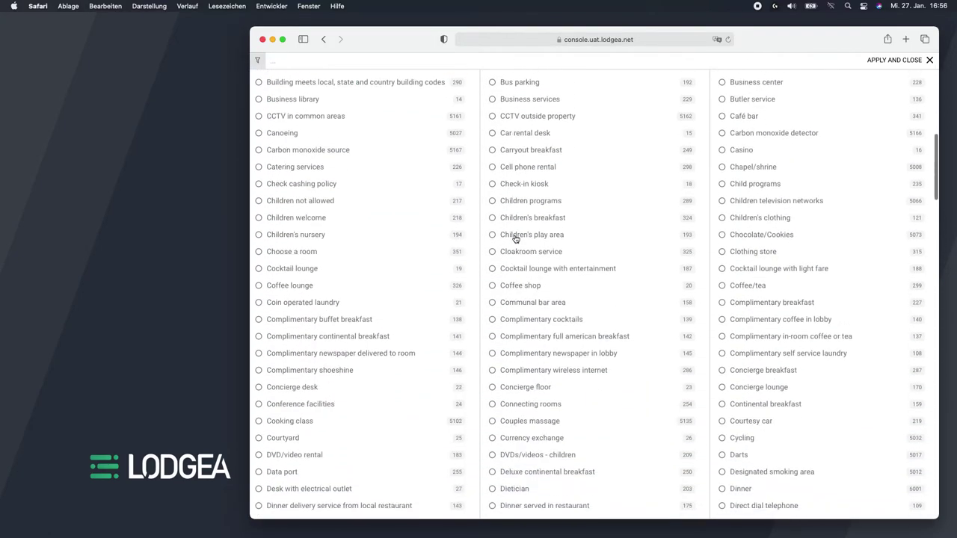
scroll(515, 238, up, 2)
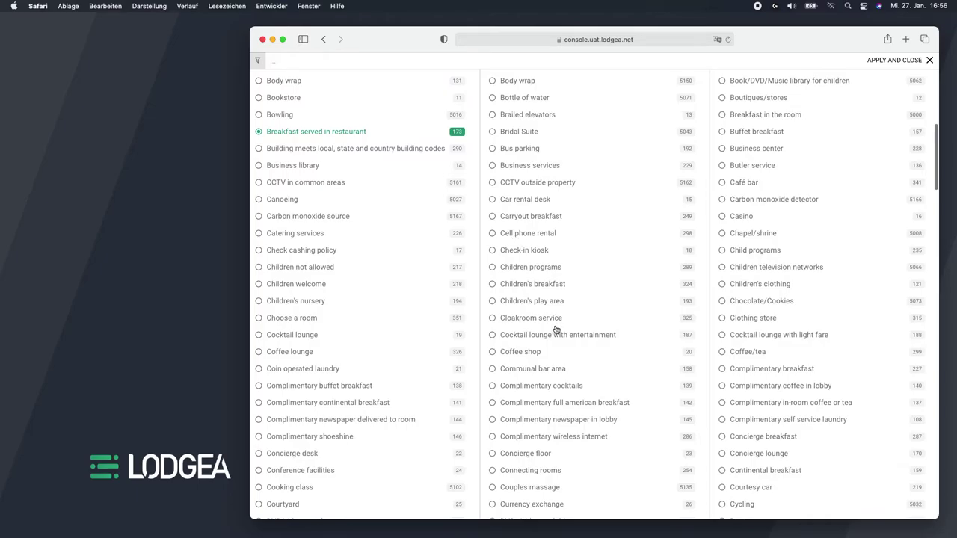
scroll(556, 330, down, 20)
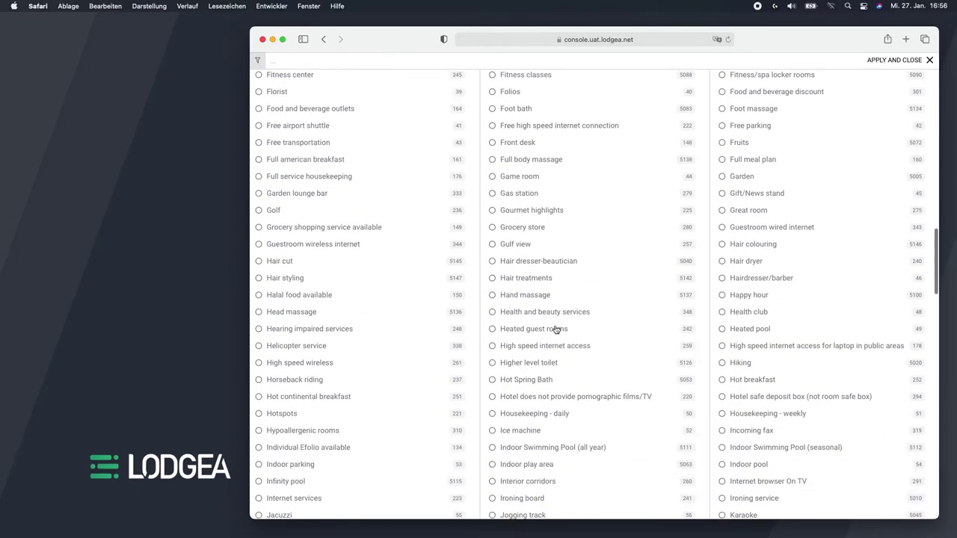
scroll(557, 330, down, 10)
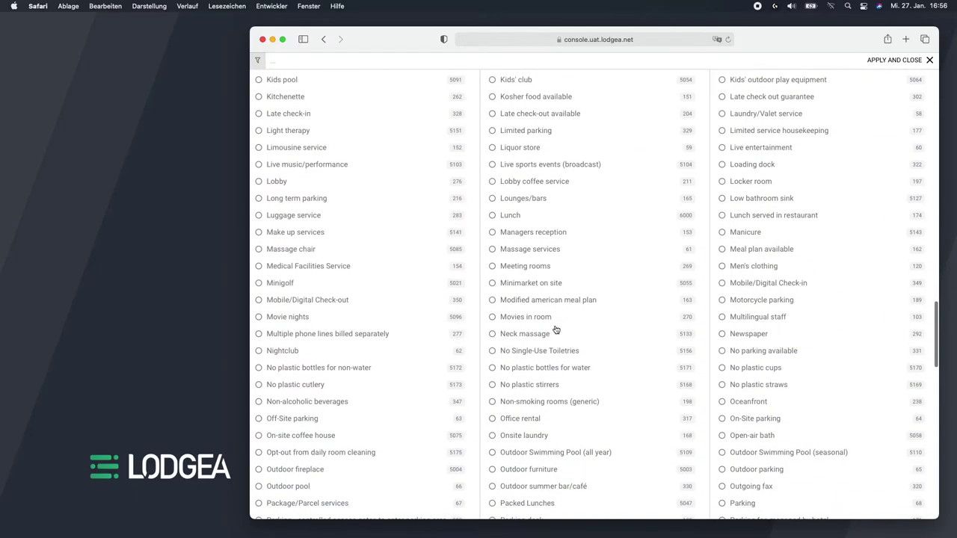
scroll(560, 330, down, 5)
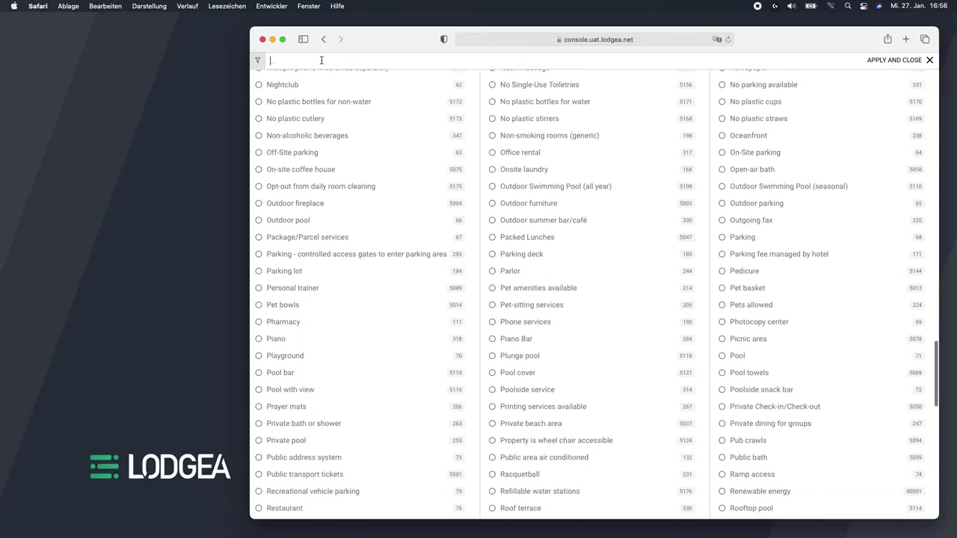
Filter the services for "movie" and "internet", and try Guestroom wired internet as the extended service's description.
text(movie)
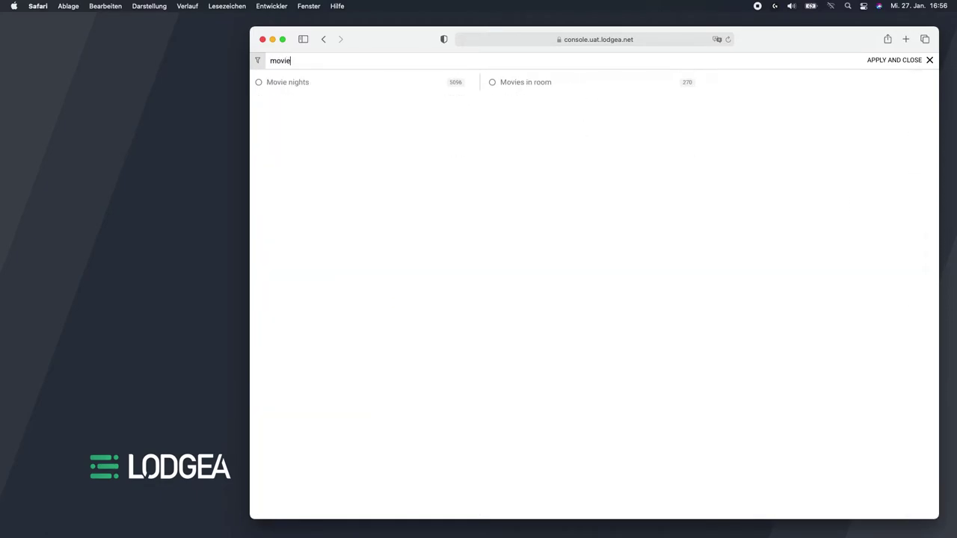
double_click(298, 63)
text(internet)
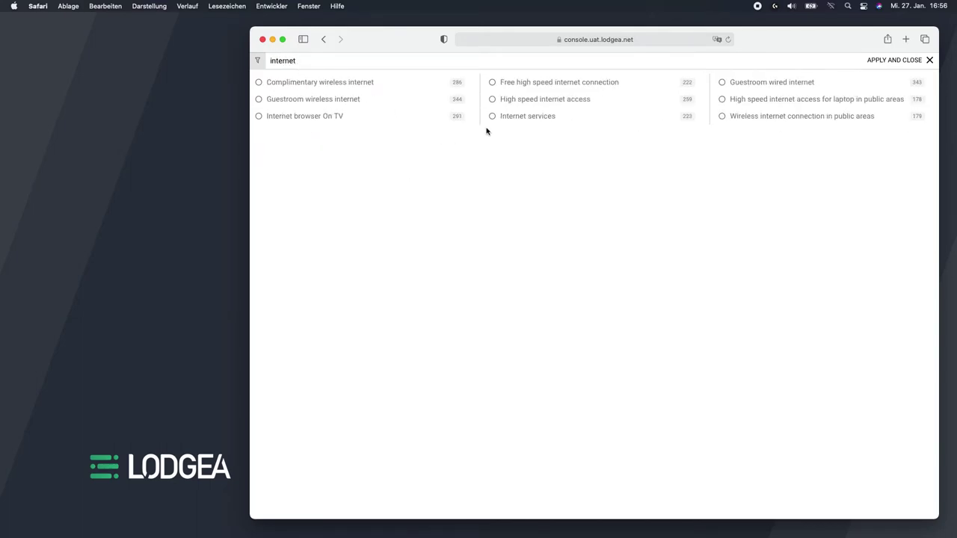
click(758, 83)
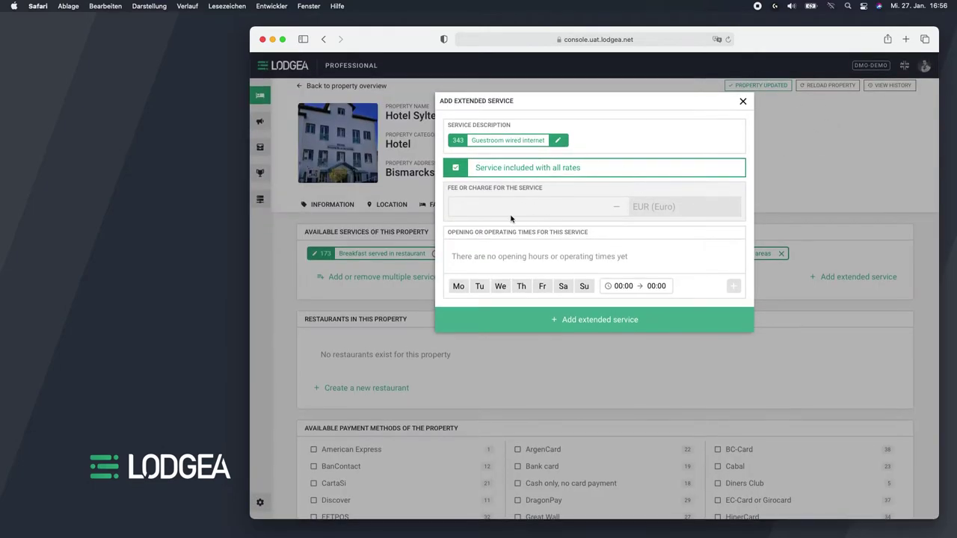
click(460, 174)
click(410, 172)
click(743, 101)
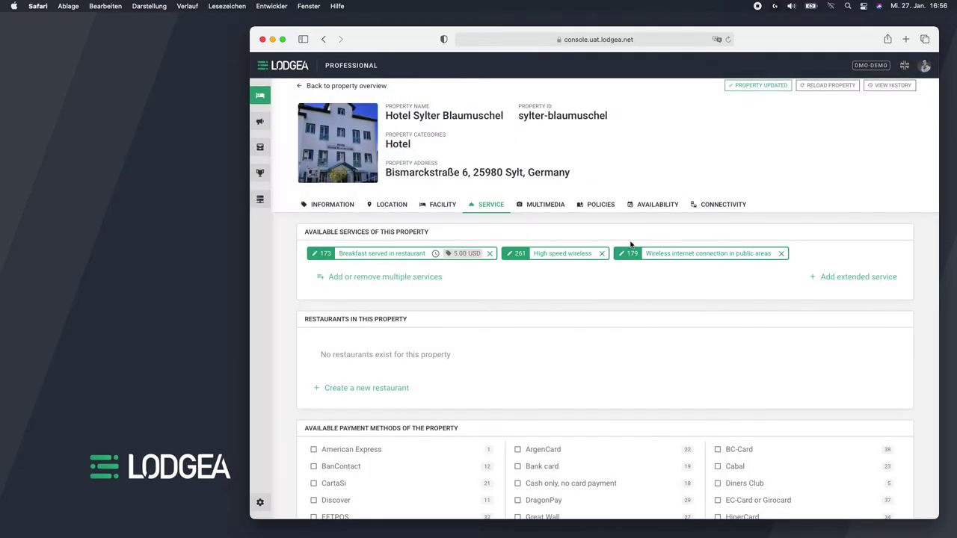
Start a new restaurant for the property and name it "On-site restaurant".
scroll(536, 299, down, 2)
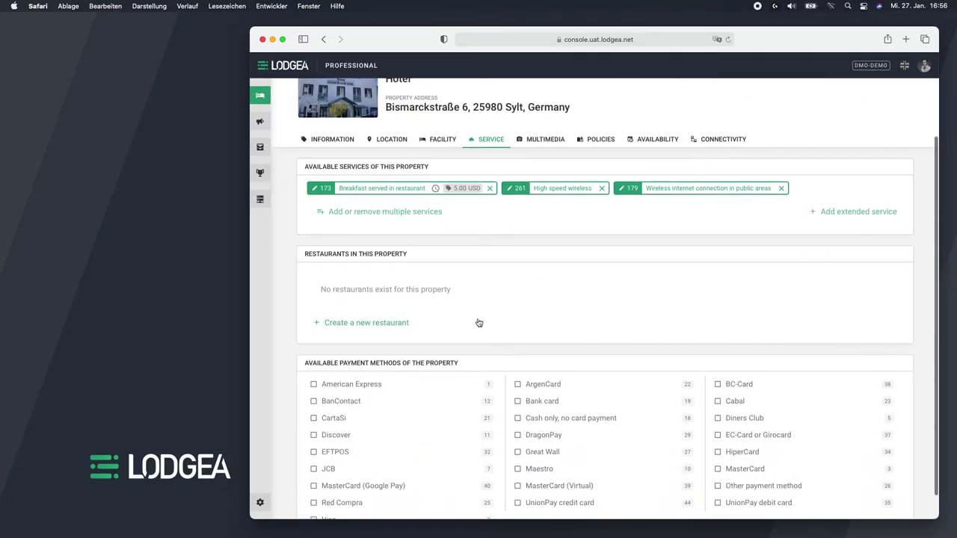
click(390, 324)
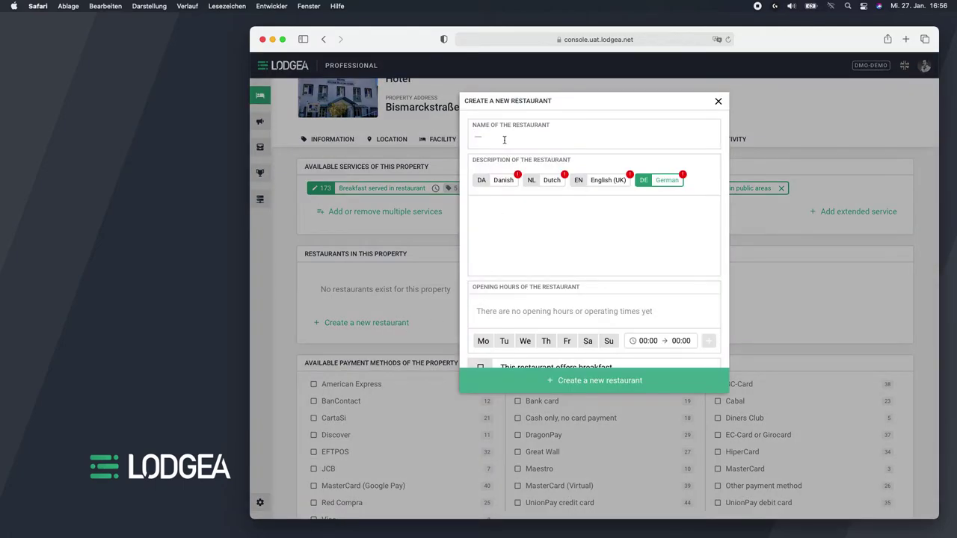
text(On-site restau)
text(ran)
Enter the German description "Dies ist ein sehr schönes Restaurant." and AI-translate it to all other languages, checking the English version.
text(Dies ist ei)
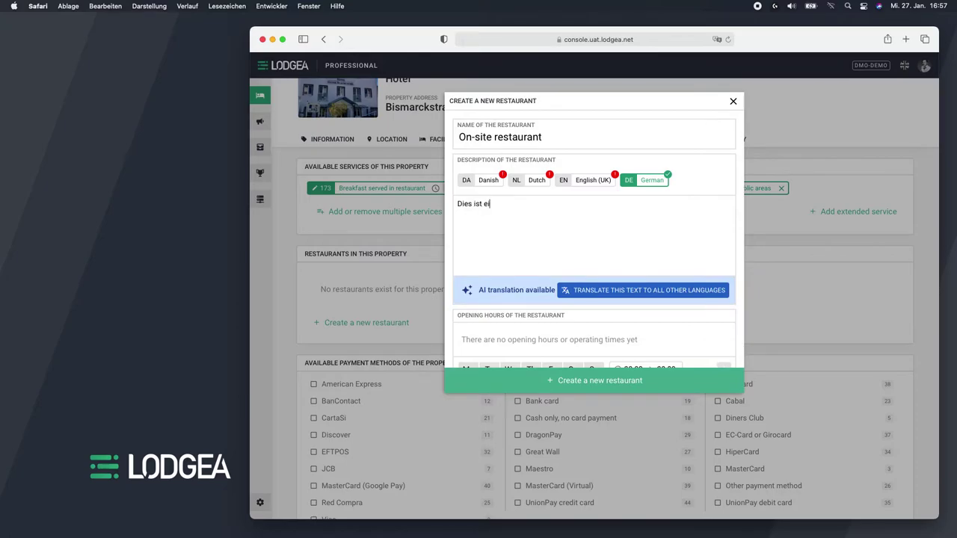
text(n sehr schönes Restaurant.)
click(637, 292)
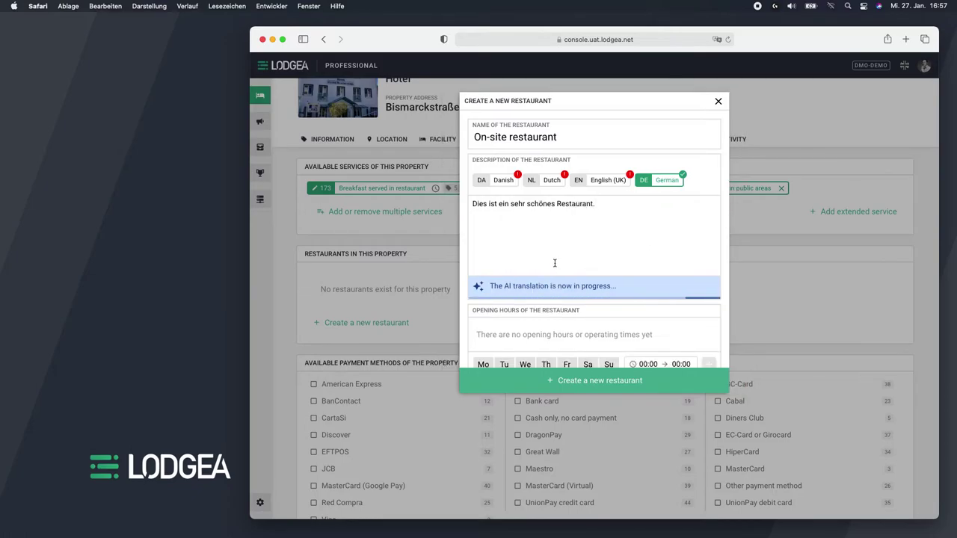
click(609, 180)
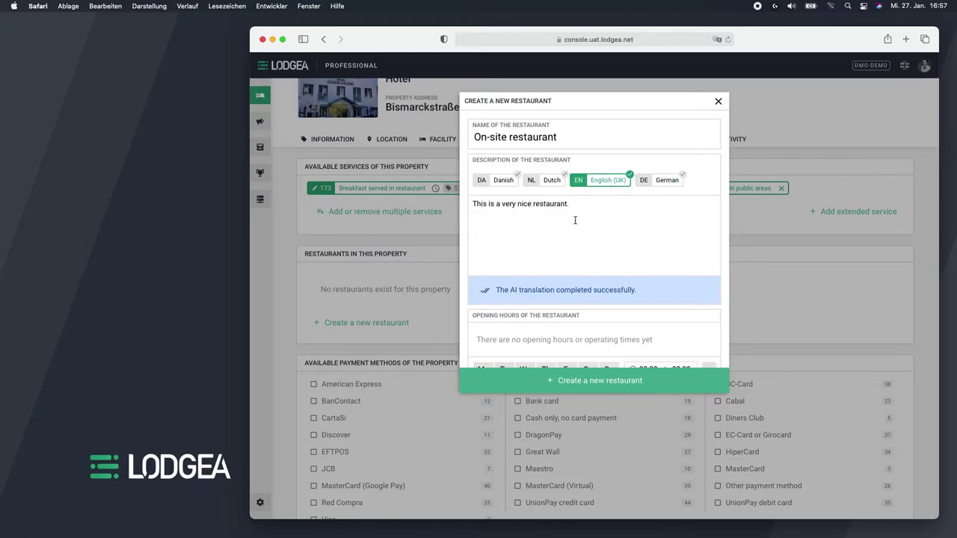
Add restaurant opening hours for Tuesday, Wednesday and Thursday from 16:00 to 23:30.
scroll(580, 234, down, 3)
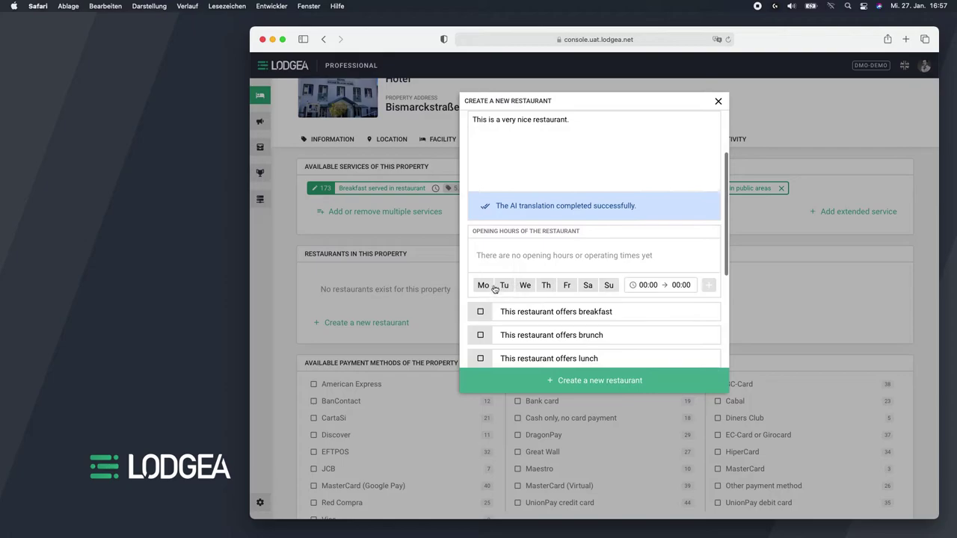
click(483, 285)
click(504, 286)
click(525, 286)
click(545, 286)
click(480, 289)
text(18)
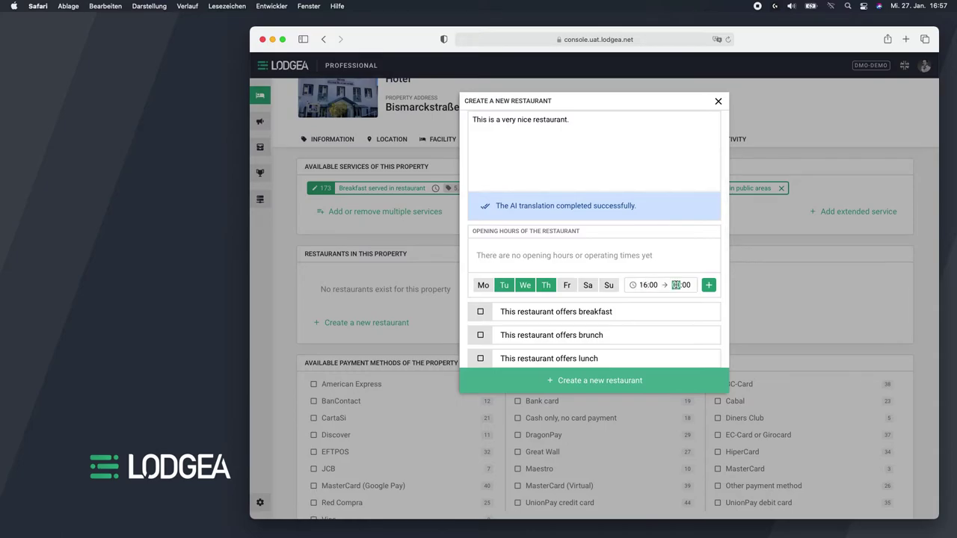
text(23)
text(30)
click(714, 290)
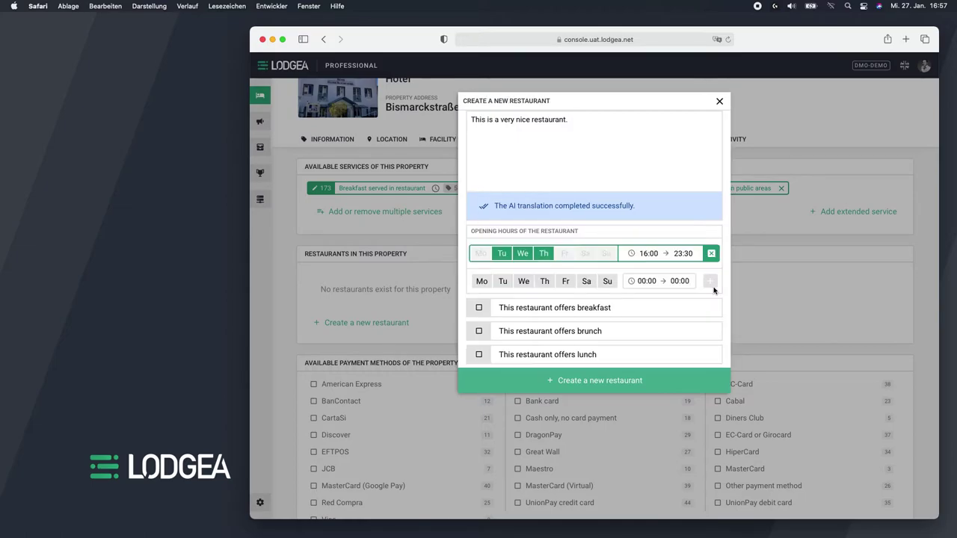
Mark the restaurant as offering dinner only.
scroll(598, 301, down, 3)
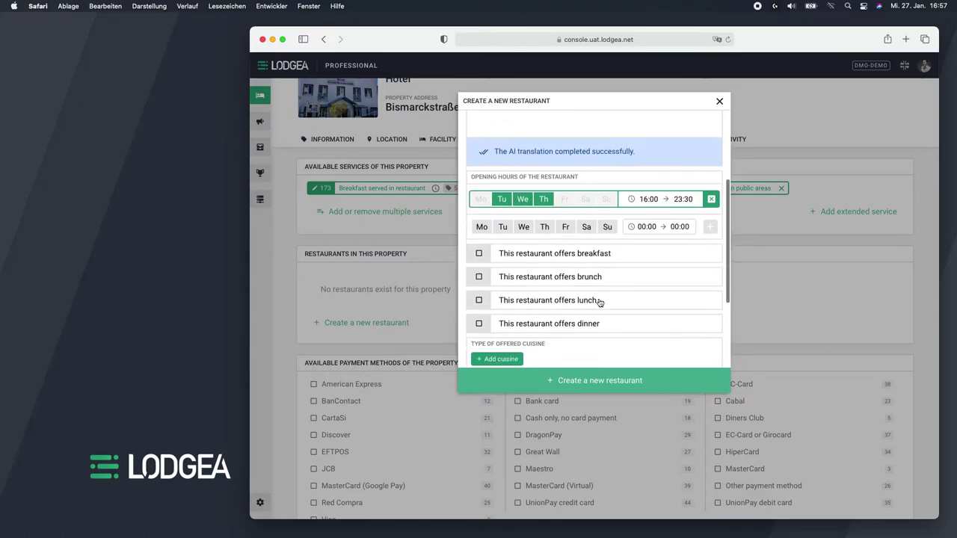
click(540, 299)
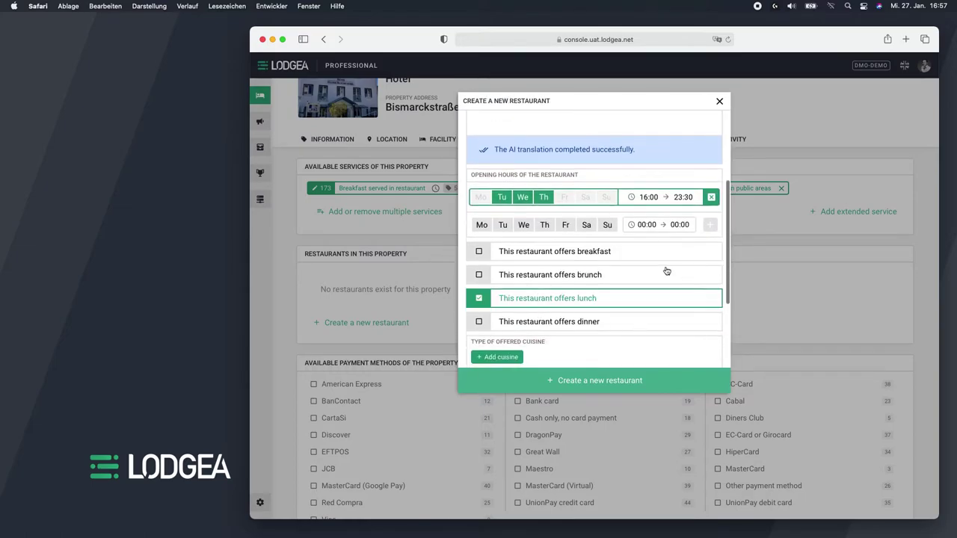
click(537, 303)
click(550, 329)
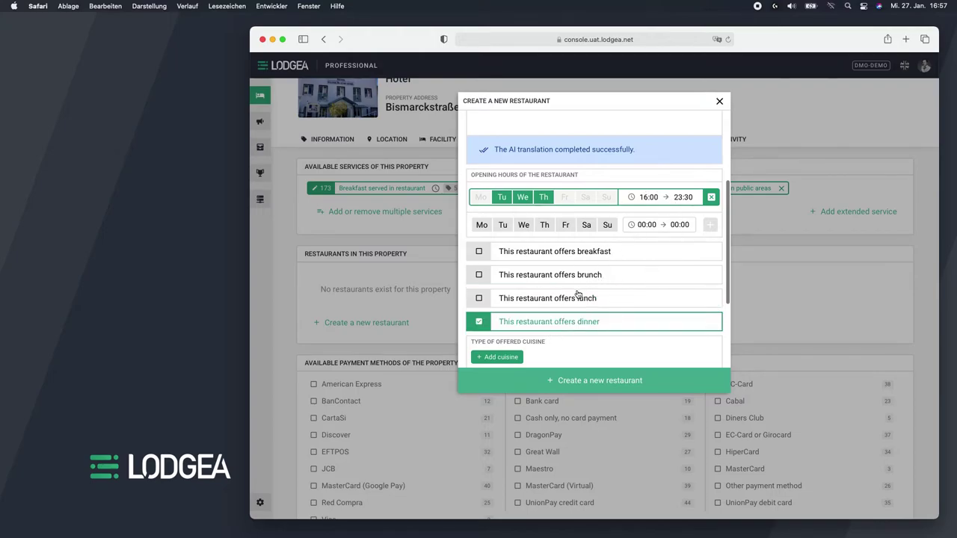
Add German and Hamburgers as the restaurant's offered cuisine types.
scroll(577, 296, down, 3)
scroll(575, 297, down, 2)
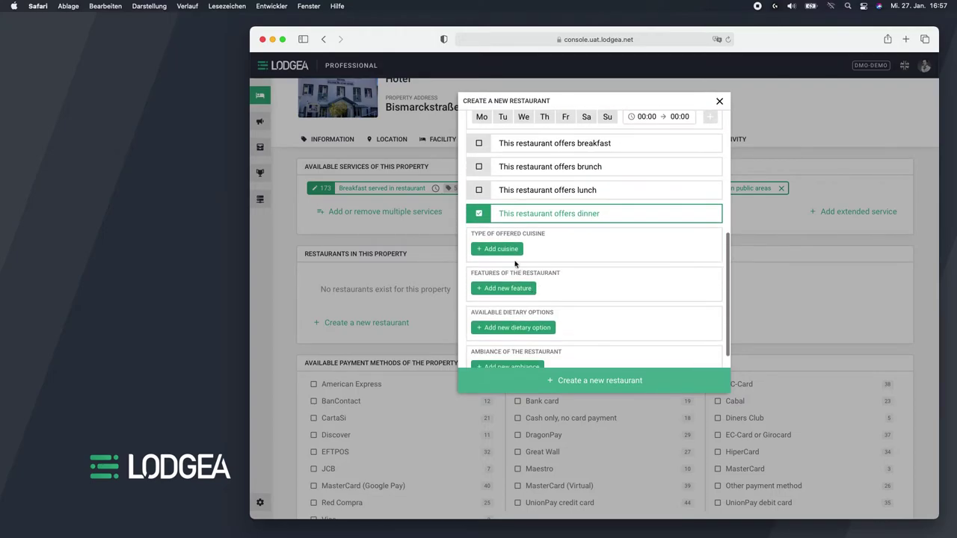
click(504, 252)
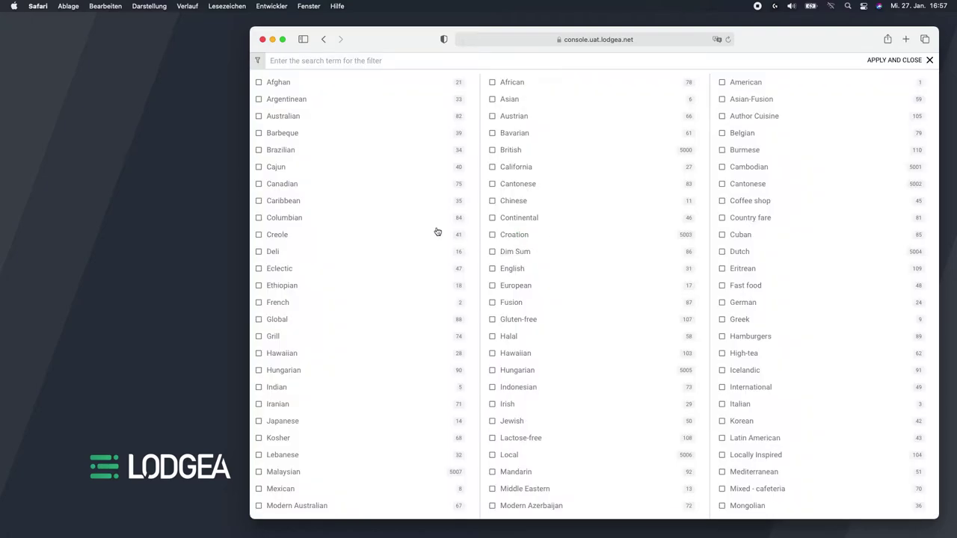
click(326, 60)
text(ger)
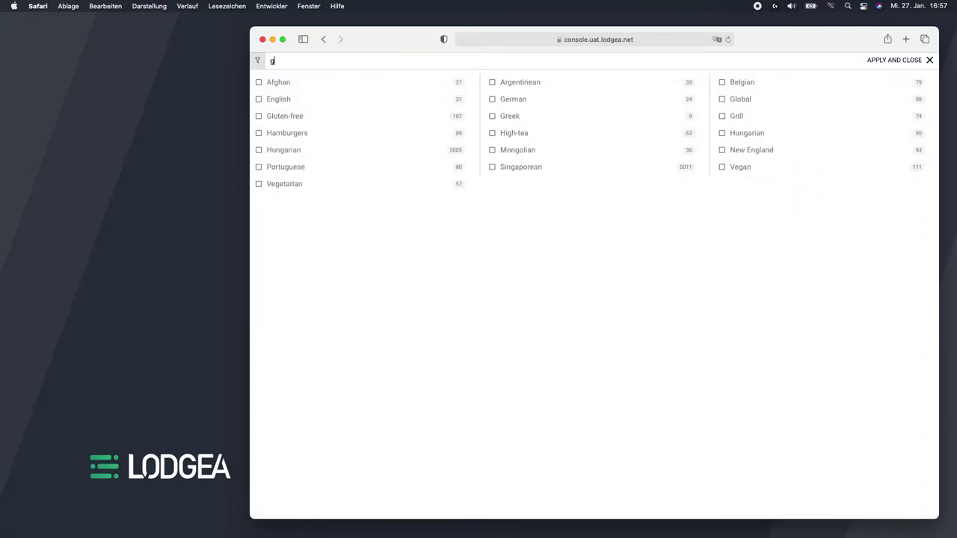
click(293, 84)
click(523, 83)
click(879, 61)
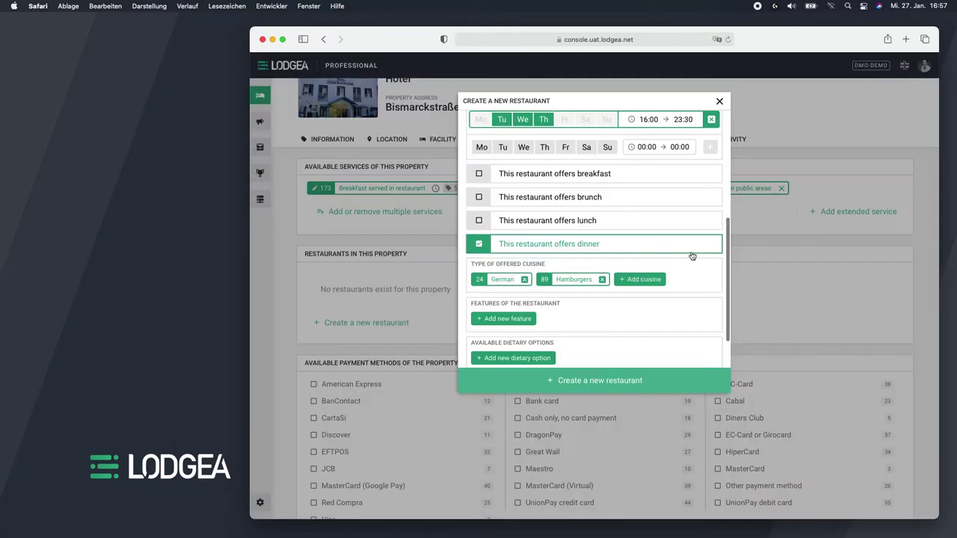
Add the restaurant features À la carte, Outdoor seating and Guests only.
scroll(538, 299, down, 1)
click(504, 298)
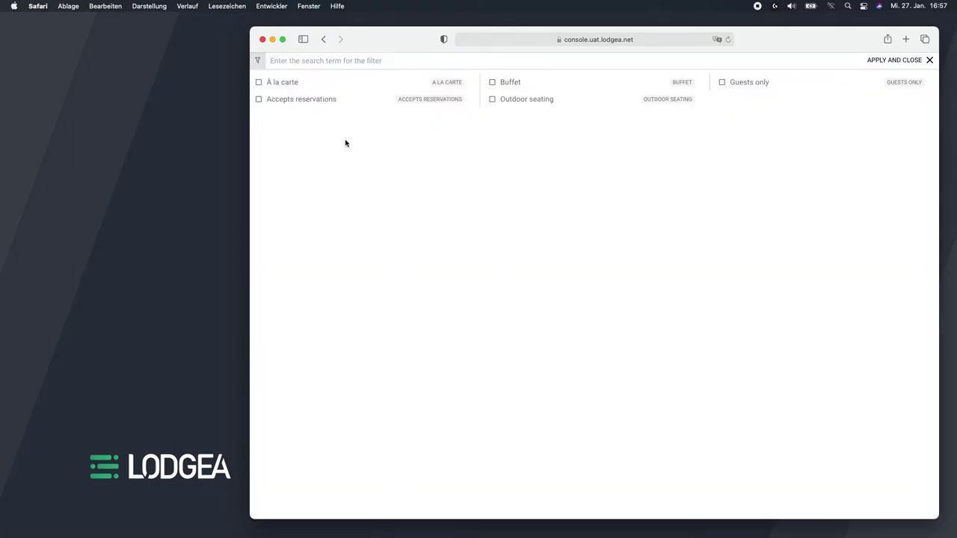
click(286, 82)
click(516, 99)
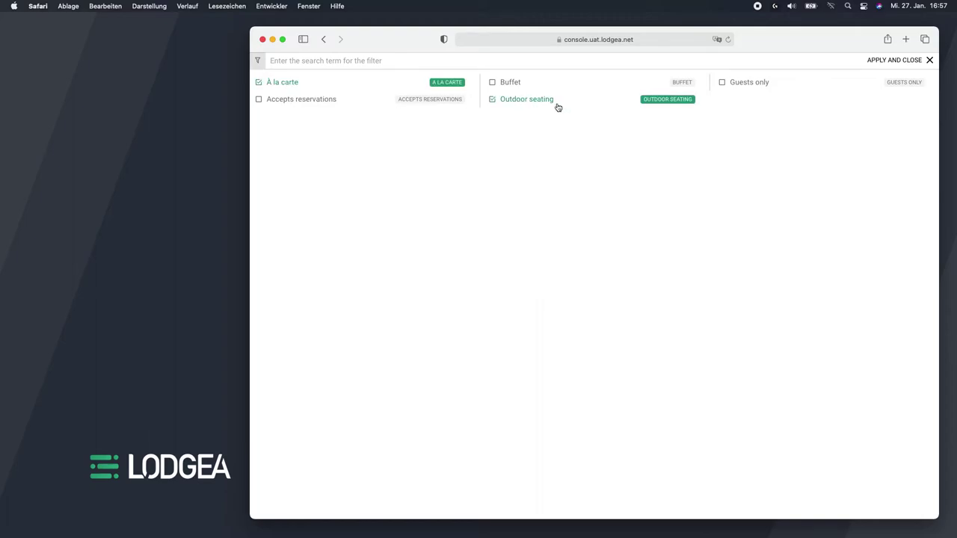
click(815, 83)
click(910, 61)
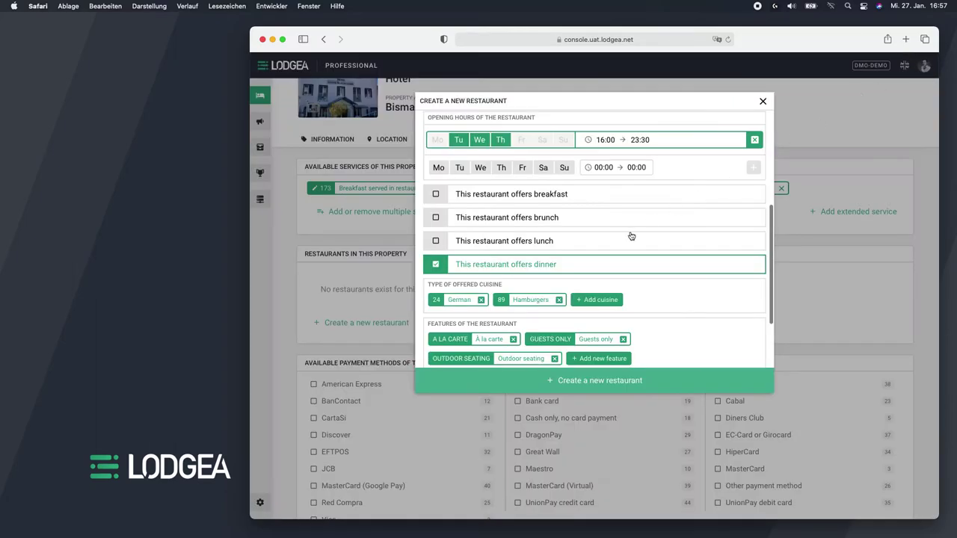
Add Vegan and Gluten free as the restaurant's available dietary options.
scroll(632, 237, down, 3)
click(471, 308)
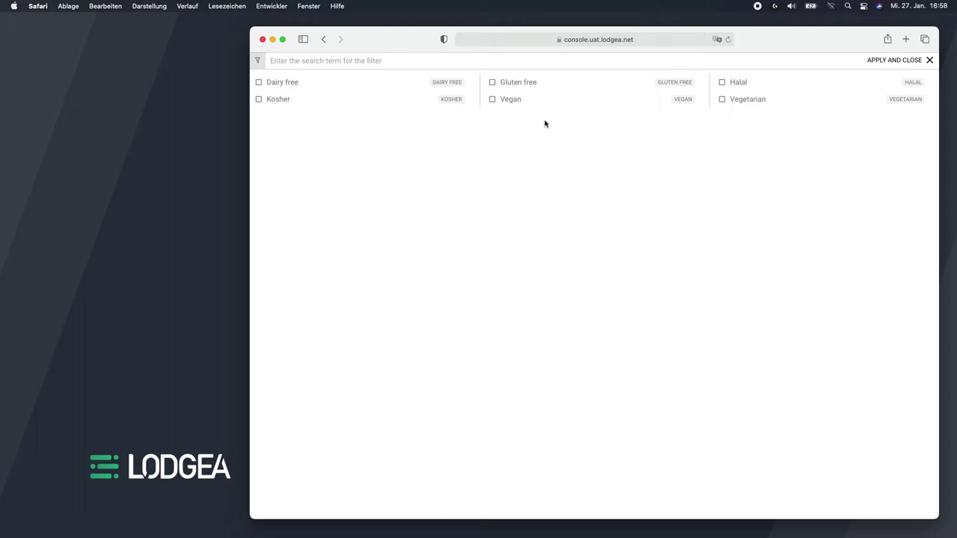
click(508, 102)
click(507, 88)
click(891, 61)
Set the restaurant's ambiance to Family and kids friendly and create the restaurant in the property.
scroll(662, 214, down, 3)
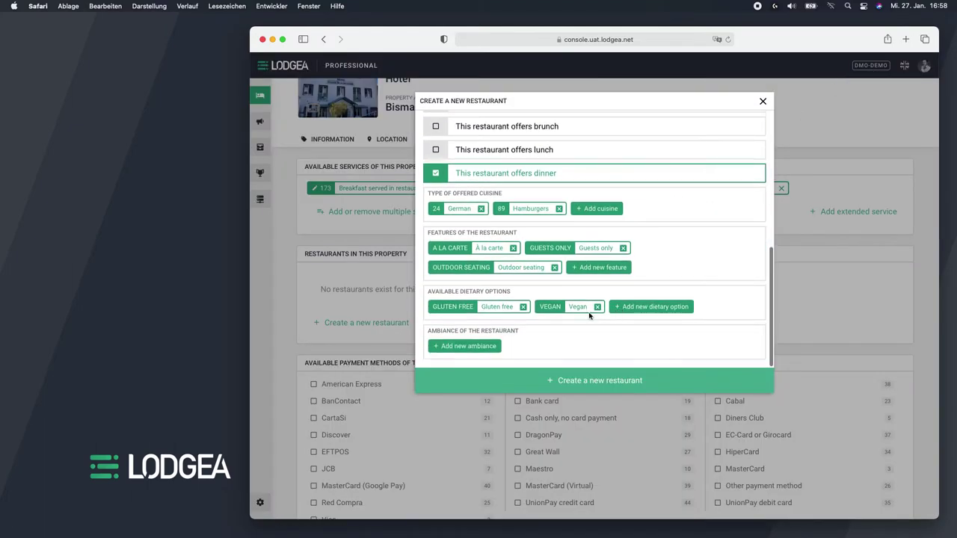
click(483, 346)
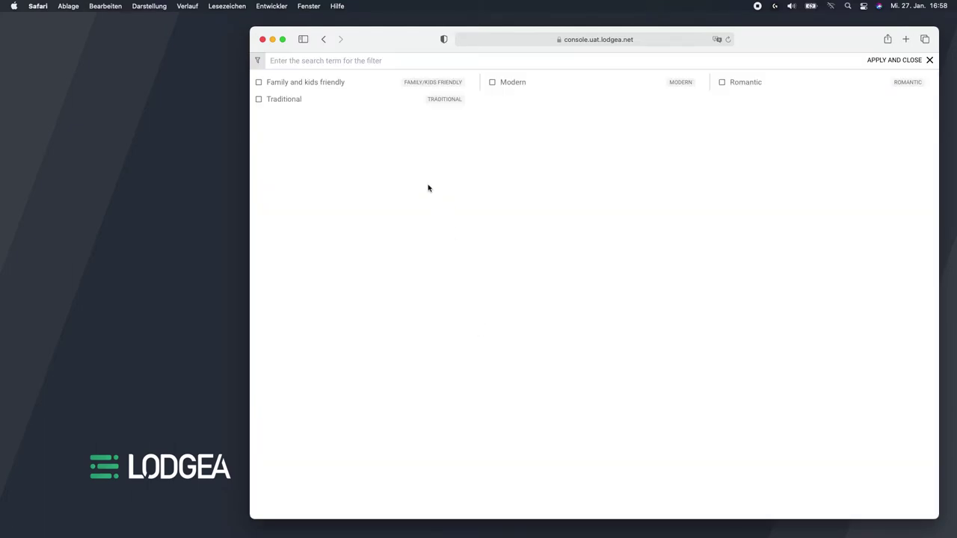
click(295, 84)
click(883, 63)
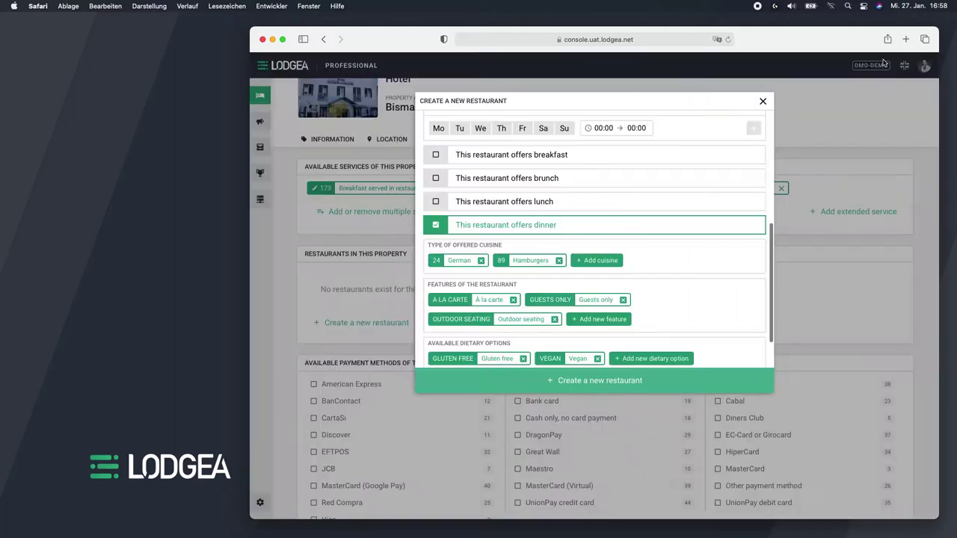
click(573, 386)
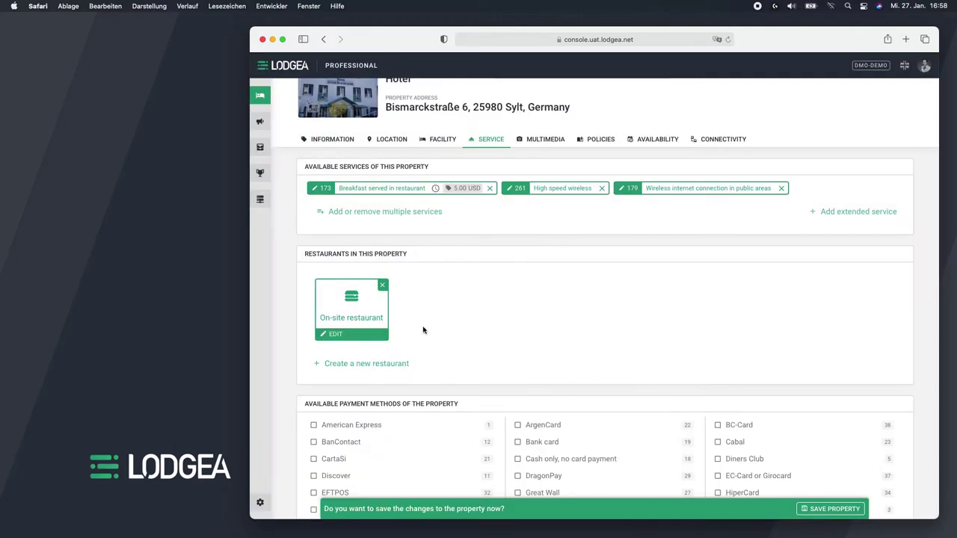
scroll(470, 363, up, 1)
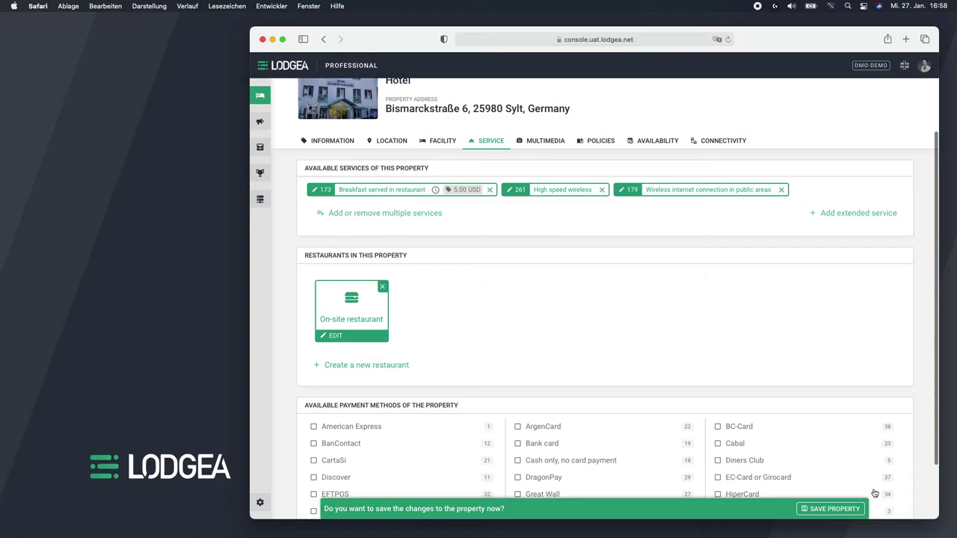
Save the new restaurant, add American Express, MasterCard, Visa and EC-Card or Girocard as accepted payment methods, and save the property again.
click(848, 511)
scroll(564, 358, down, 2)
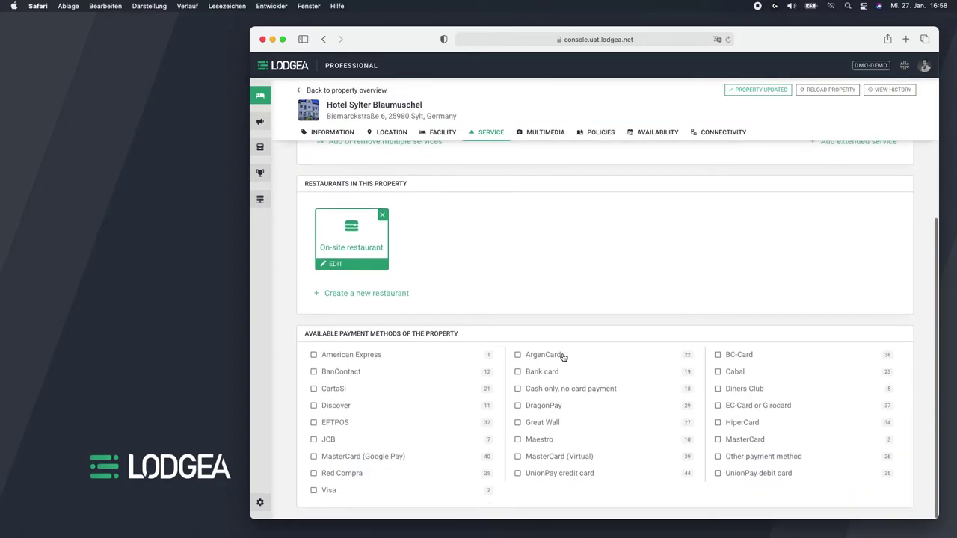
click(374, 361)
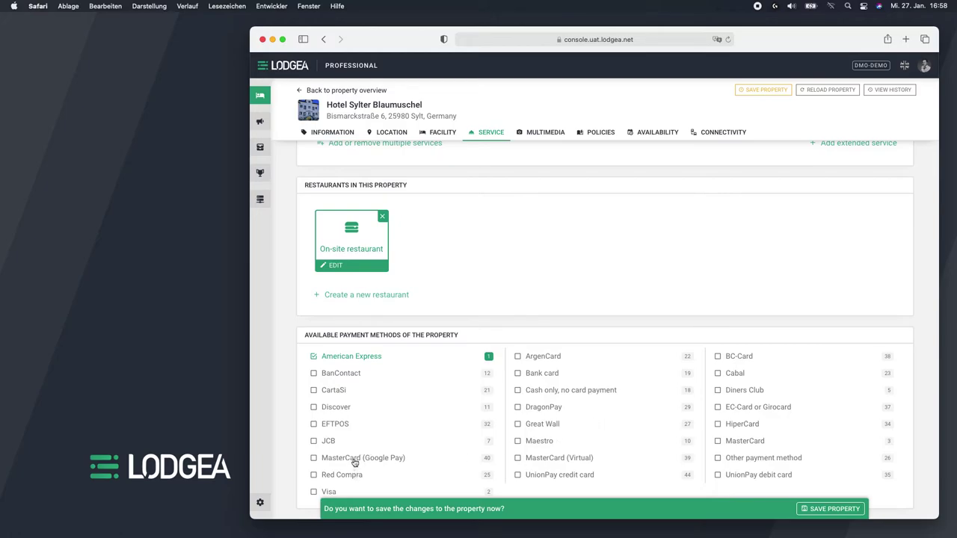
click(751, 443)
click(326, 492)
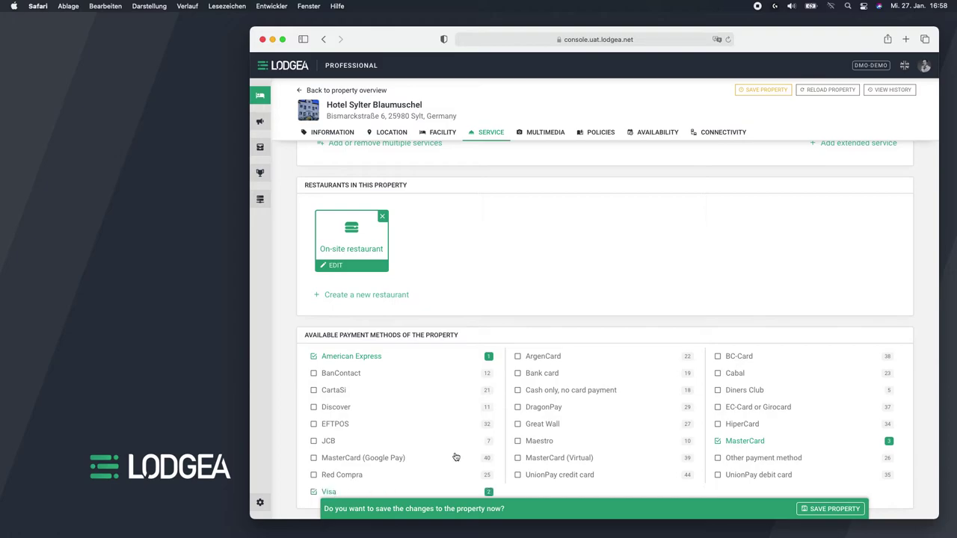
click(734, 411)
click(830, 508)
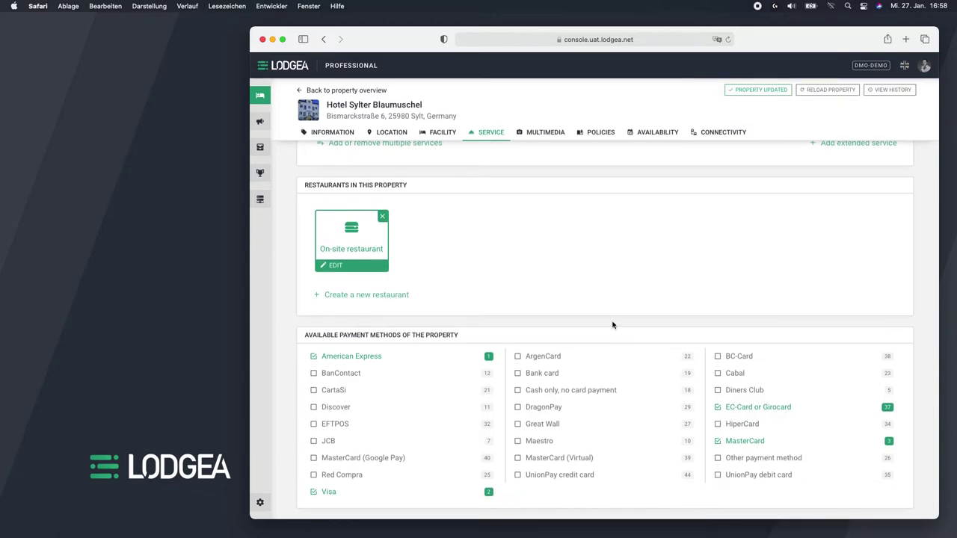
Open the property's multimedia section and look over its images and the AI recommendations for property amenities.
scroll(612, 320, up, 5)
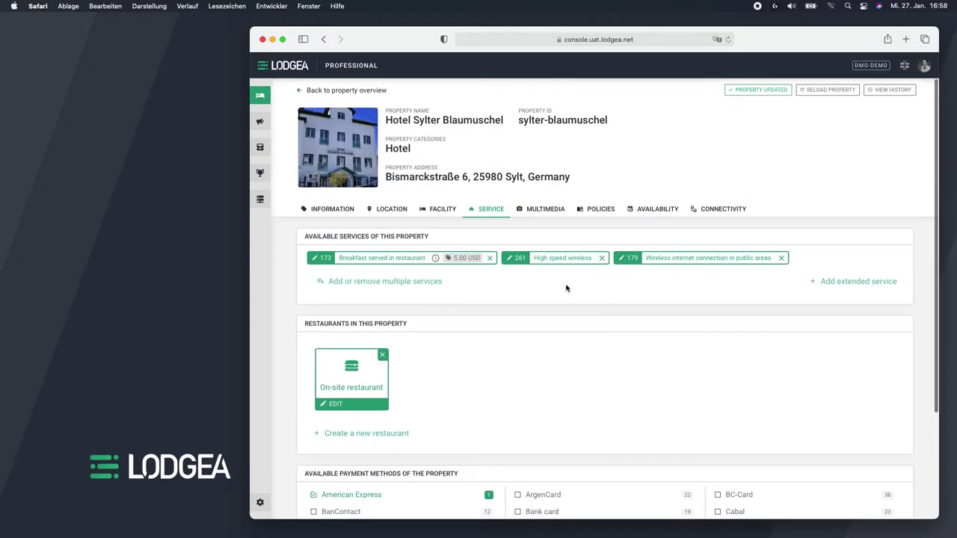
click(545, 210)
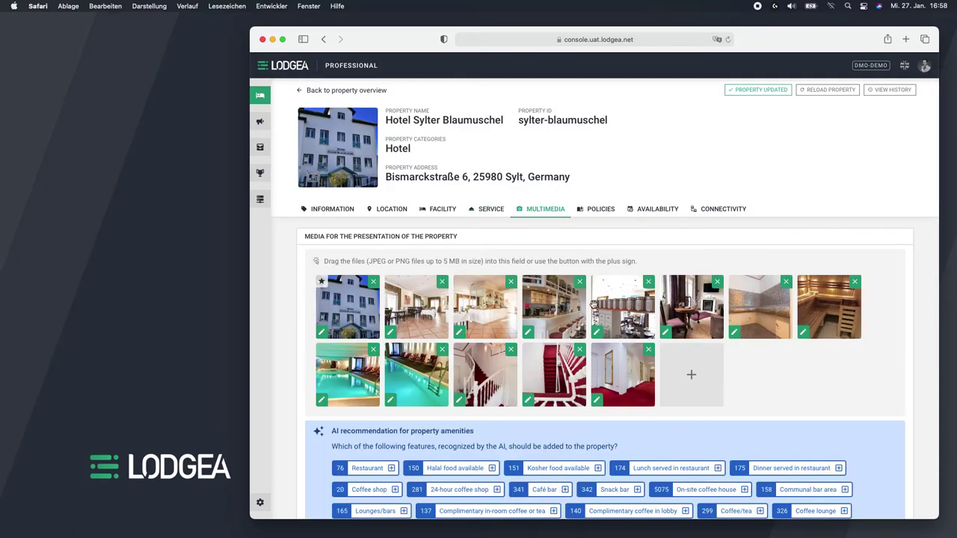
scroll(587, 260, down, 2)
scroll(557, 260, down, 1)
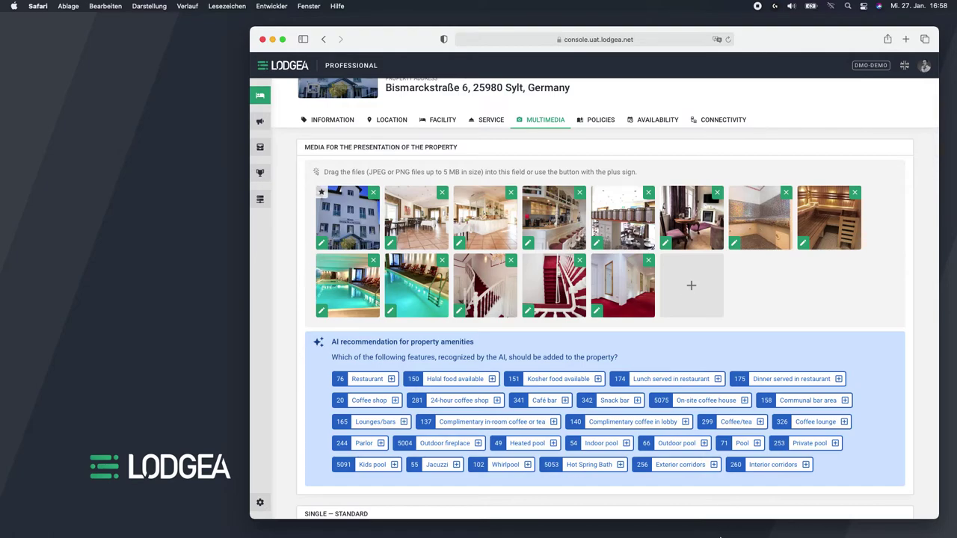
Switch to Finder, add home-lobby.jpg from the MainImages folder to the property's media, save the property and minimize the folder window.
click(759, 527)
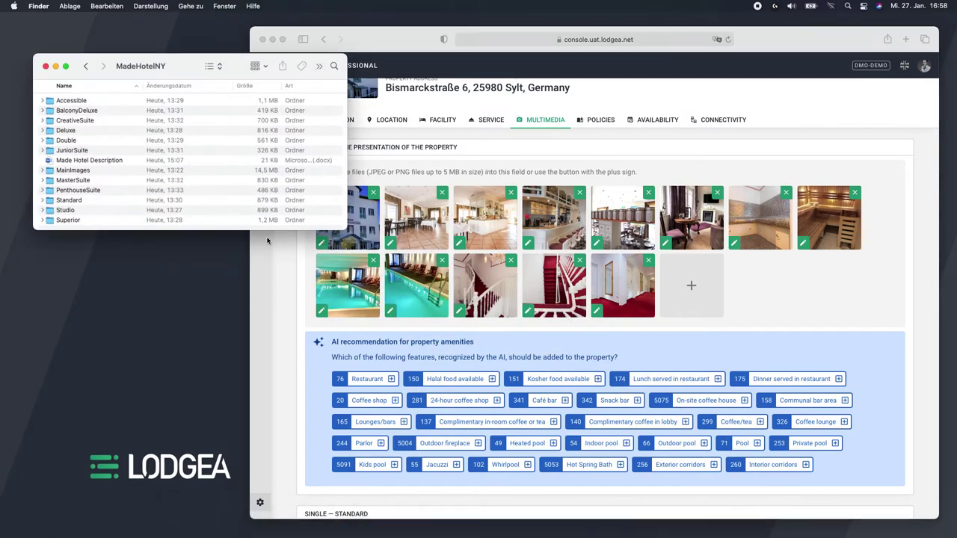
double_click(89, 172)
click(96, 172)
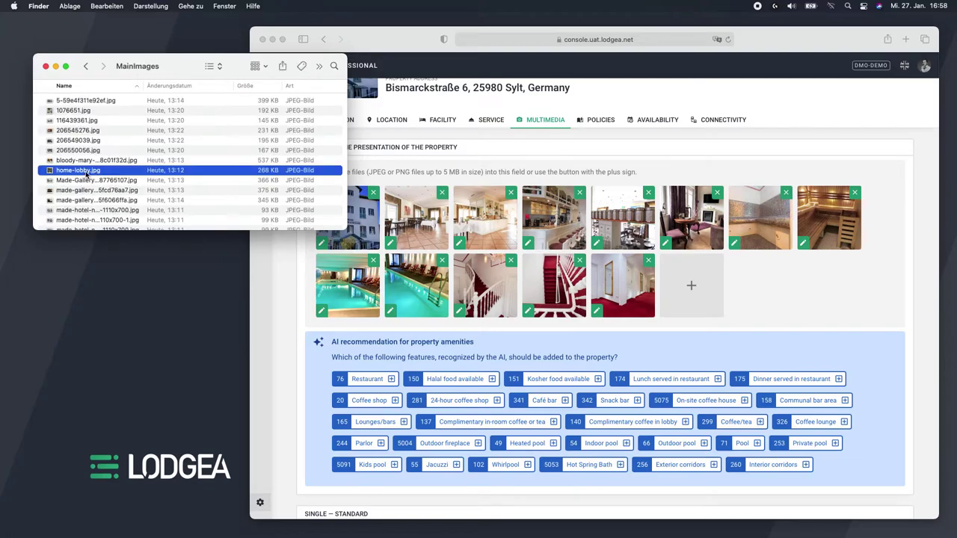
drag(87, 174, 687, 284)
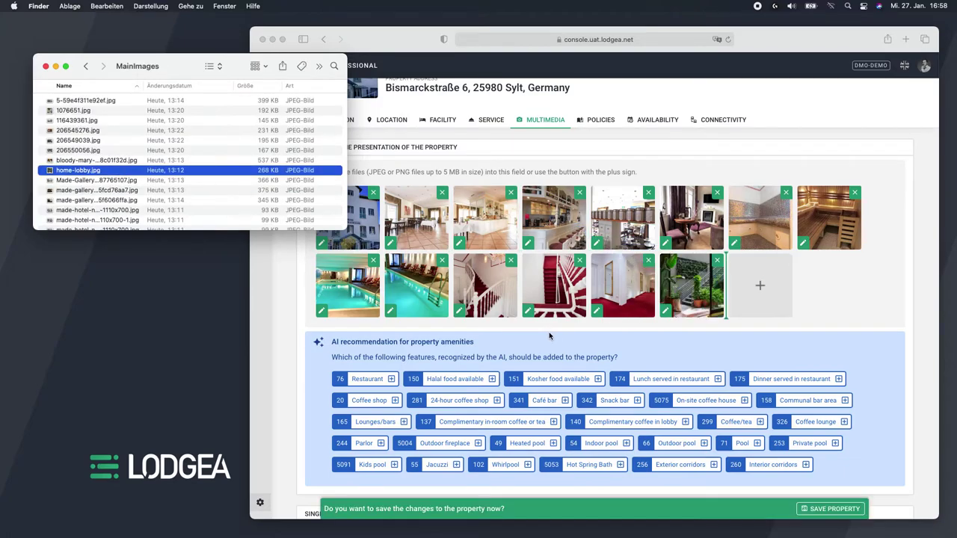
click(856, 516)
click(852, 515)
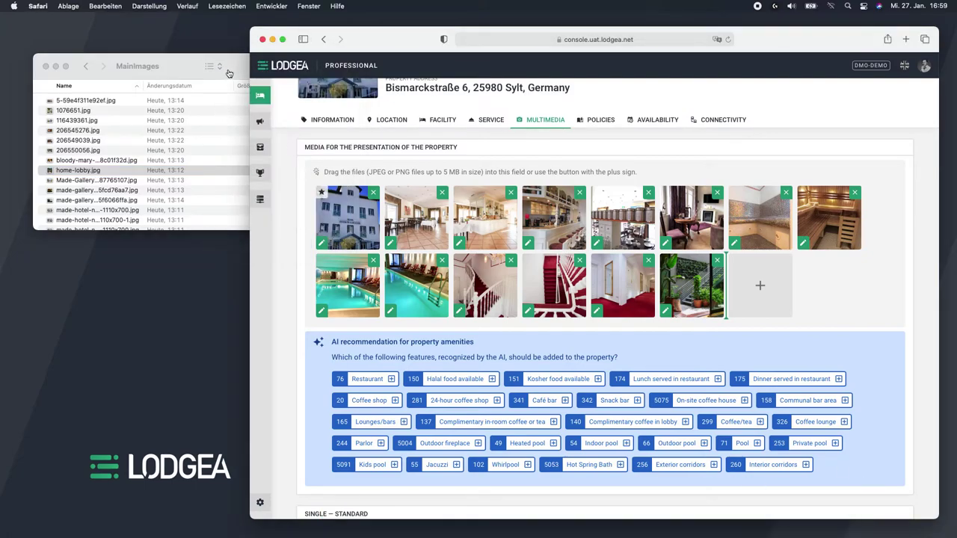
click(136, 62)
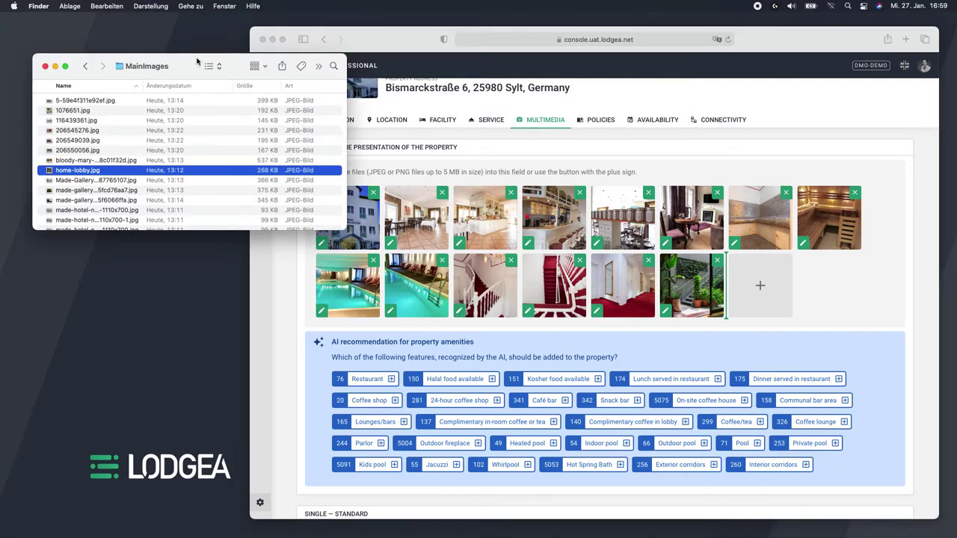
click(55, 67)
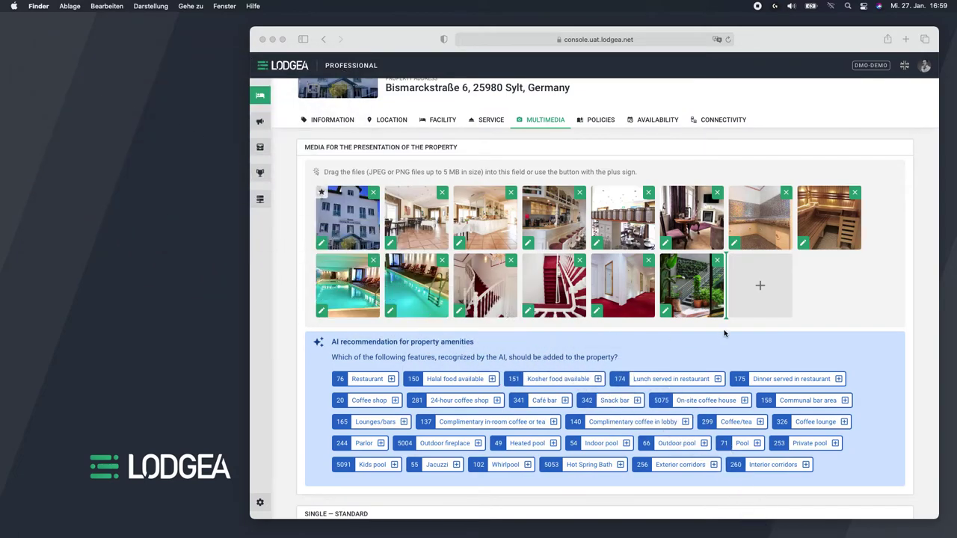
Move the red-carpet corridor image ahead of the staircase image seen from above and save the property.
scroll(681, 333, up, 2)
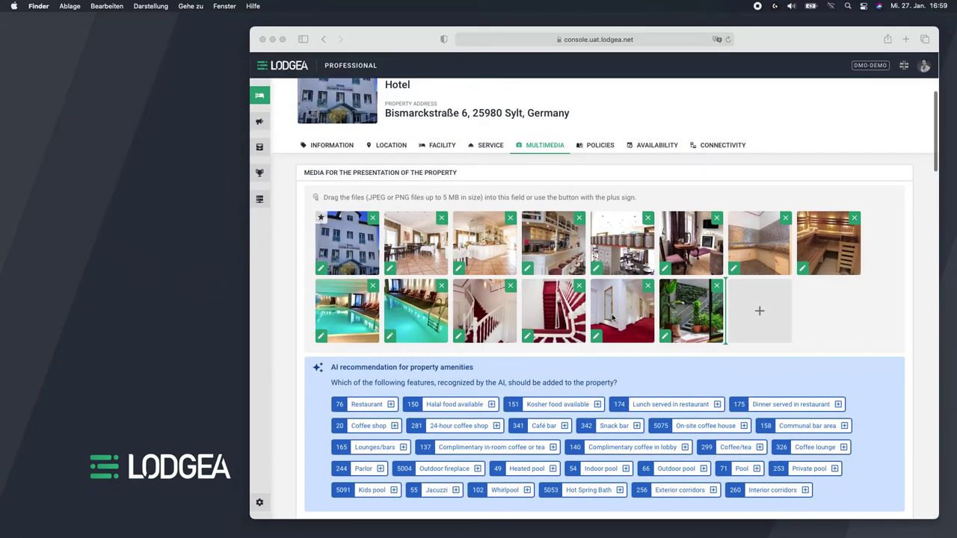
click(614, 315)
drag(614, 315, 550, 314)
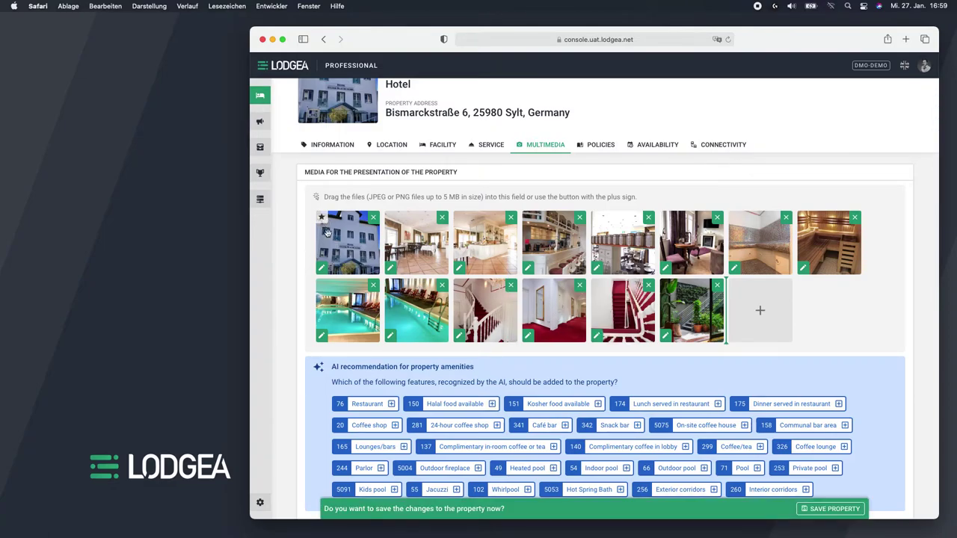
drag(385, 247, 462, 256)
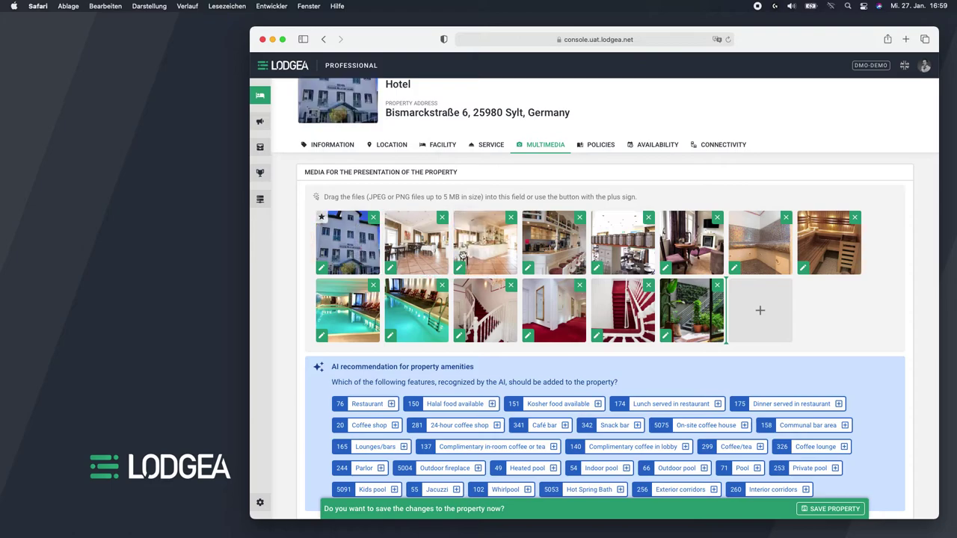
click(835, 509)
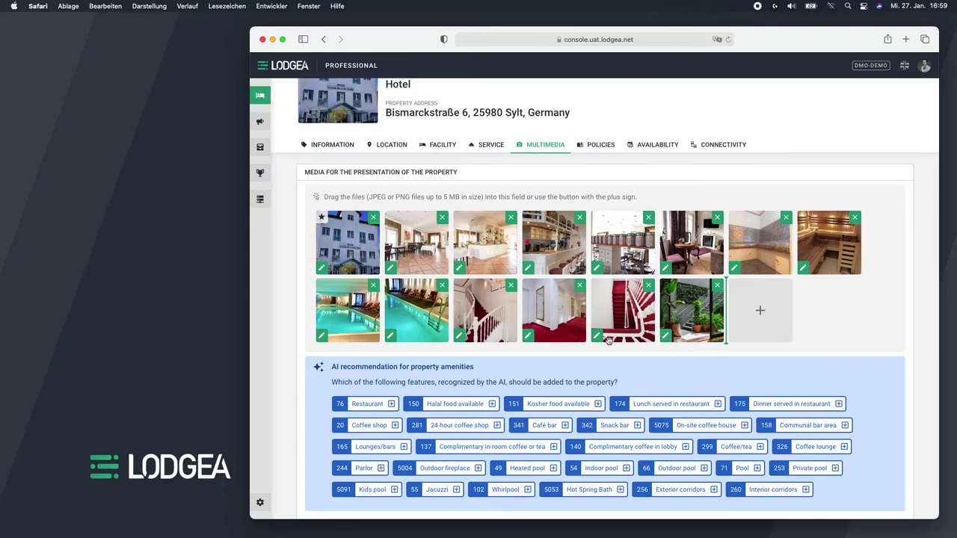
Open the media information of the staircase image seen from above, examine its tags and descriptions, and close it.
click(596, 336)
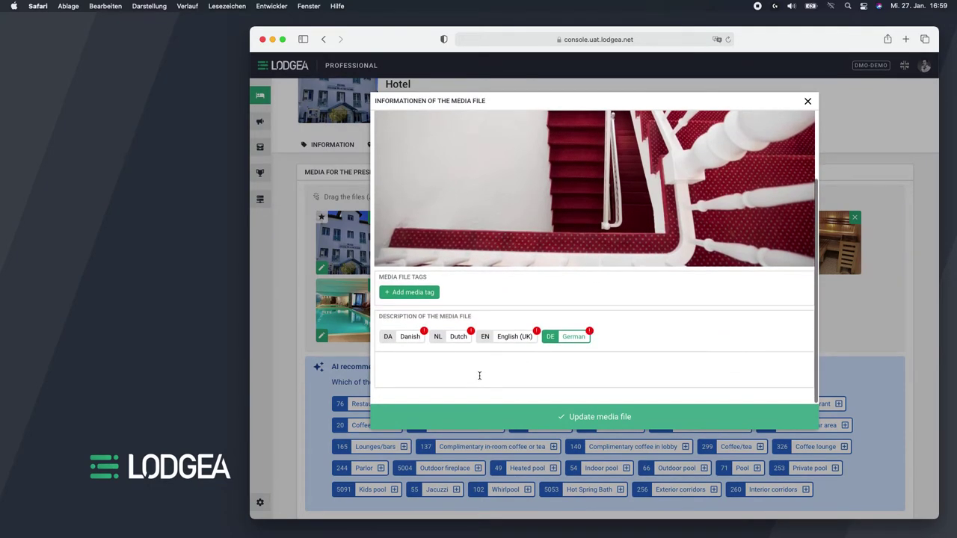
scroll(474, 367, up, 3)
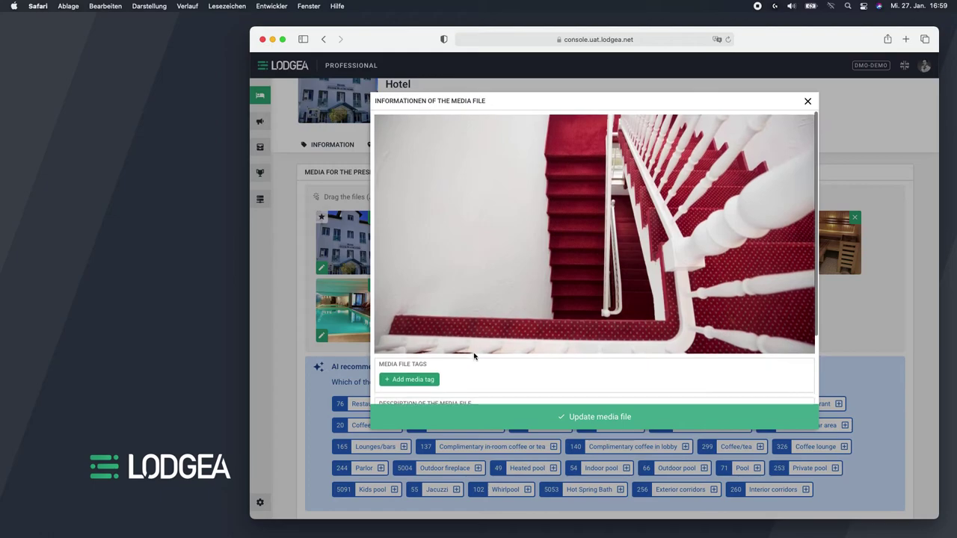
scroll(474, 351, down, 3)
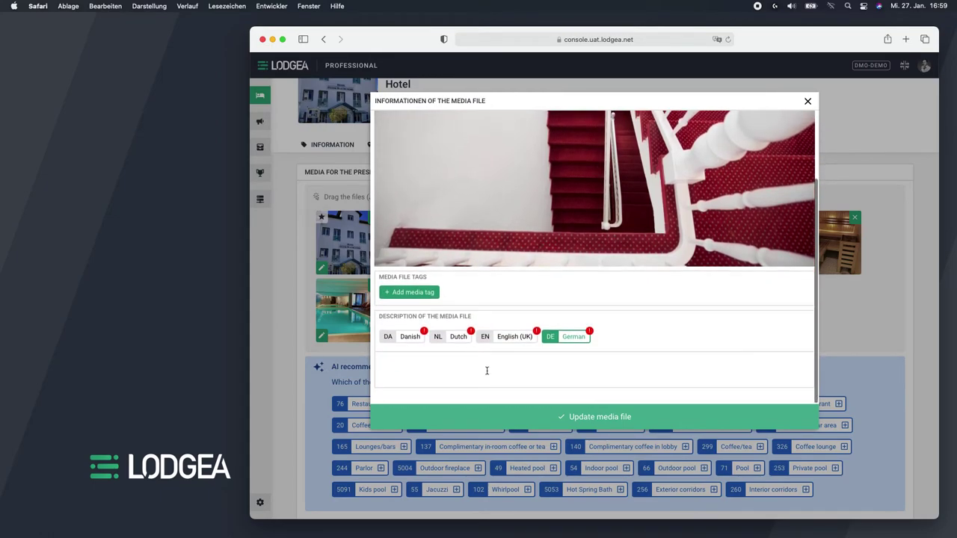
click(807, 102)
Open the bar counter image's media information, compare its media tags with the picture, check its description languages and close it.
click(531, 269)
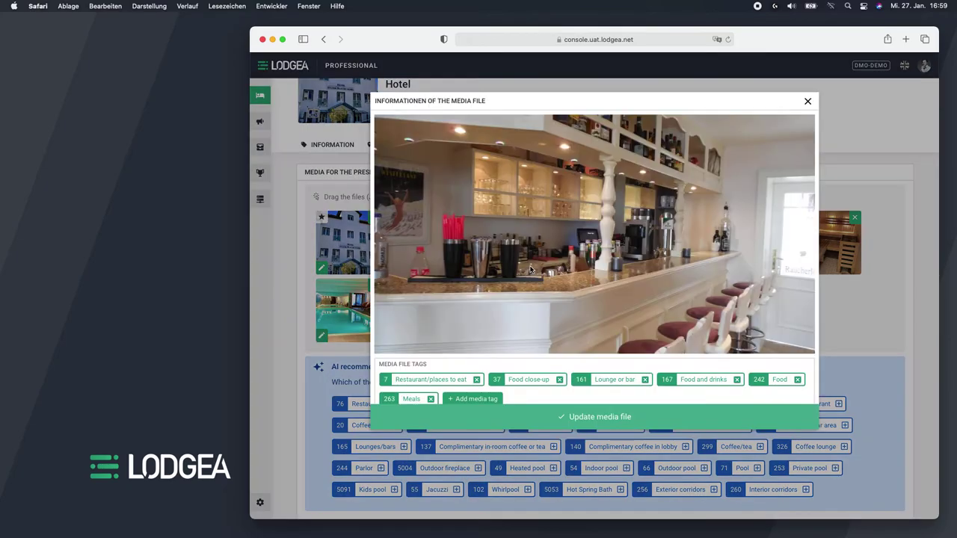
scroll(539, 271, down, 3)
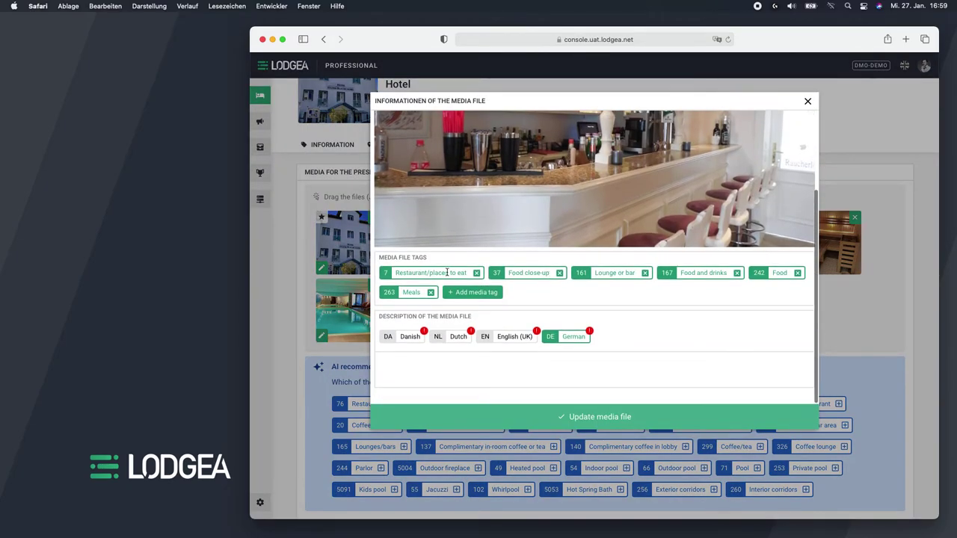
scroll(448, 269, up, 3)
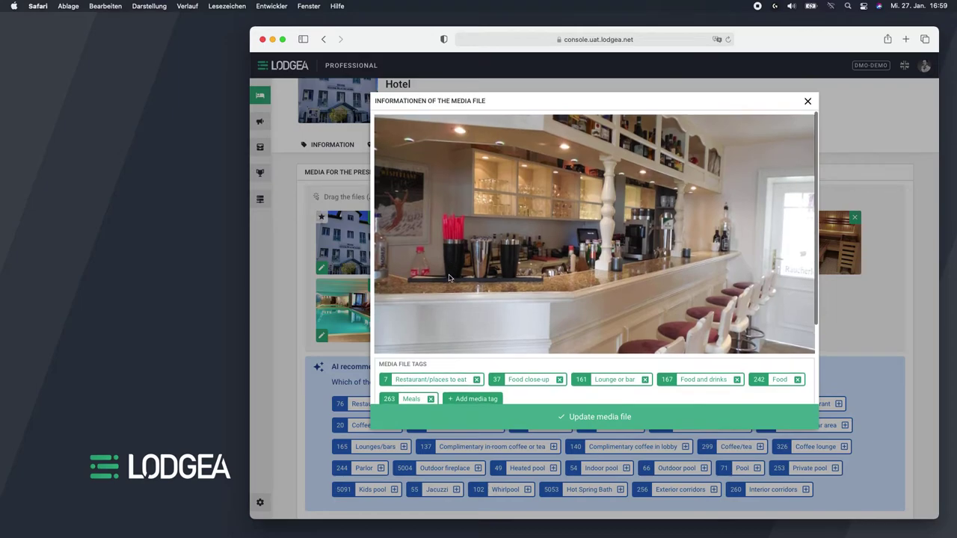
scroll(449, 278, down, 3)
scroll(448, 277, up, 3)
scroll(561, 355, down, 1)
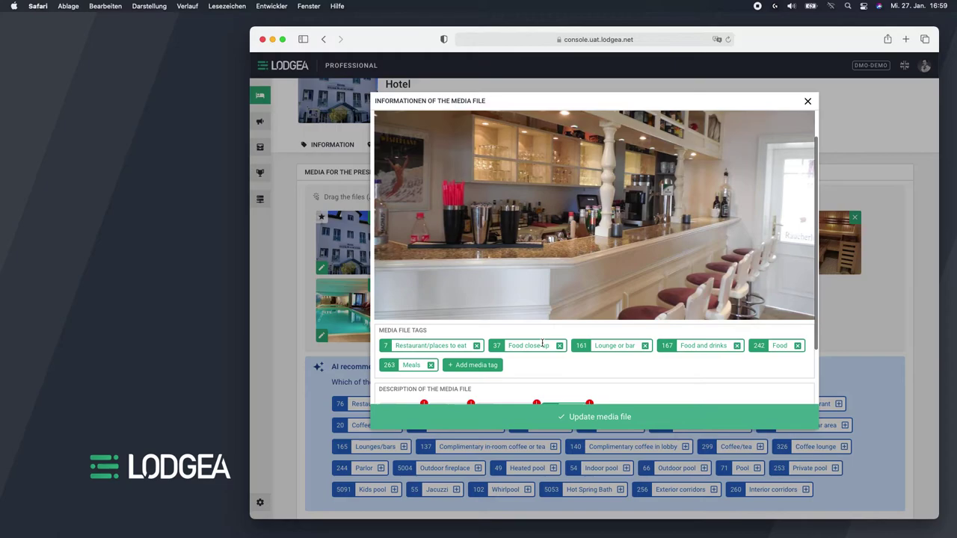
scroll(543, 344, down, 2)
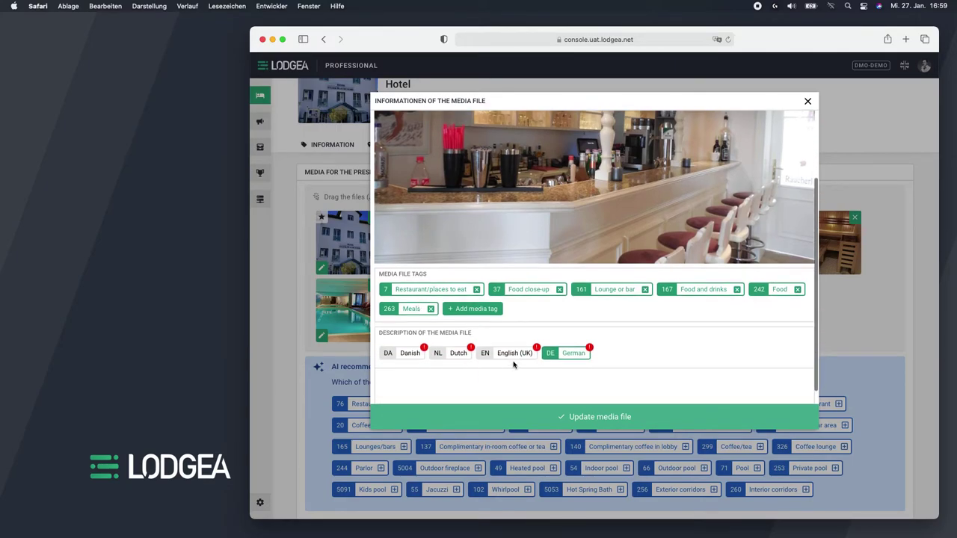
click(807, 101)
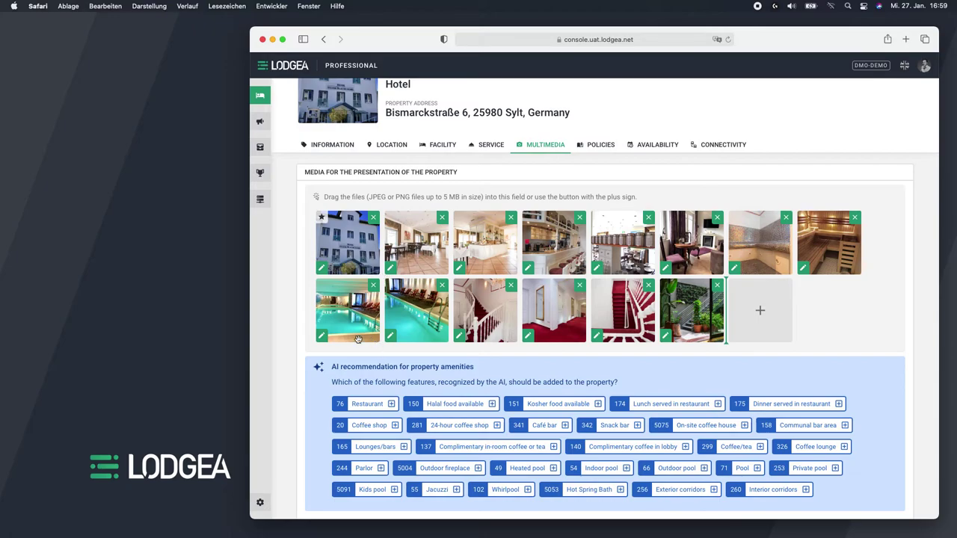
Examine the first swimming pool image together with its media tags and close its media information.
click(321, 336)
scroll(467, 310, down, 3)
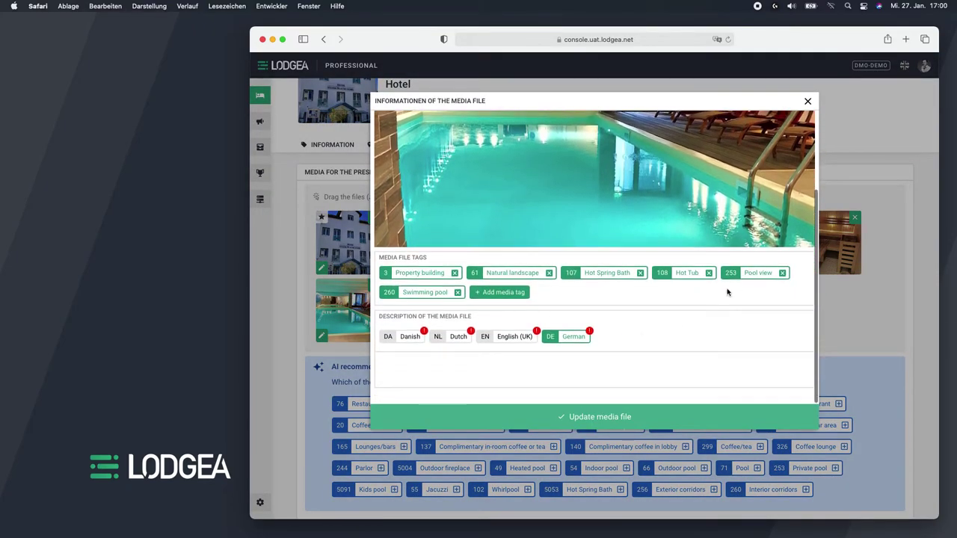
scroll(636, 332, up, 3)
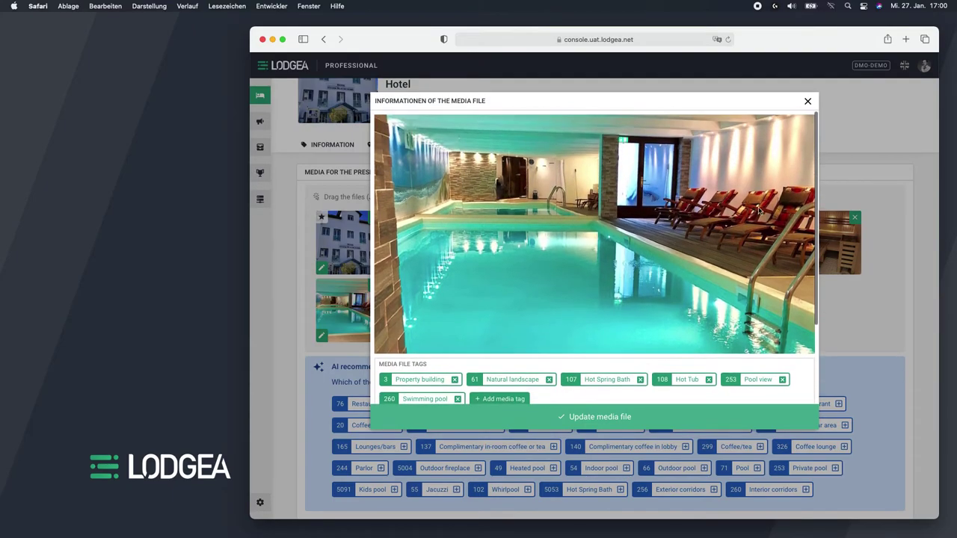
click(807, 101)
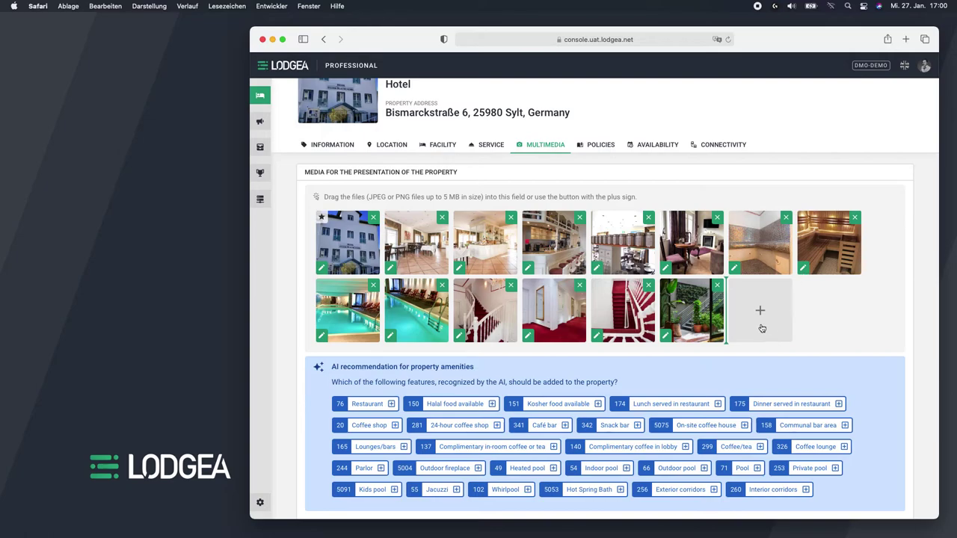
Search the available media tags for "st" for the staircase image seen from above, and close its information without adding any.
click(598, 339)
scroll(415, 310, down, 3)
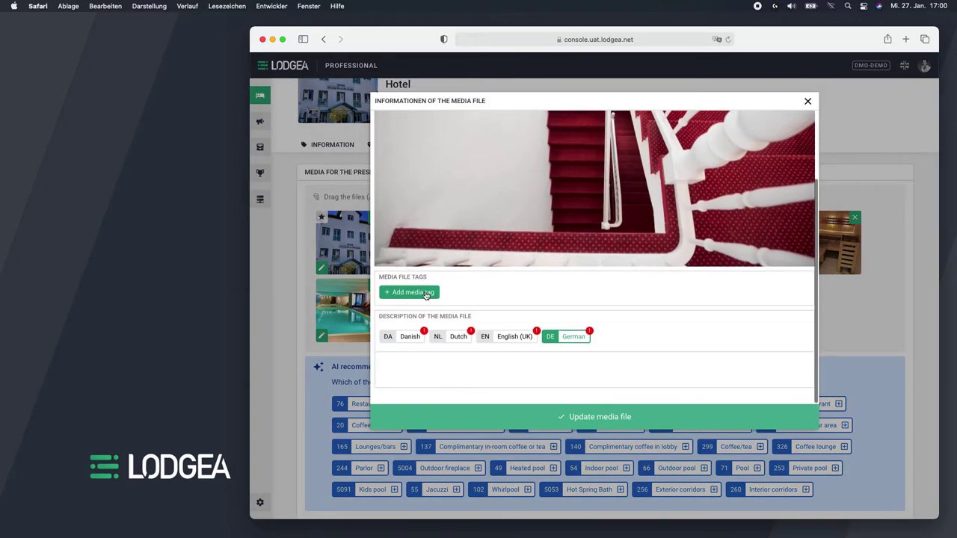
click(426, 295)
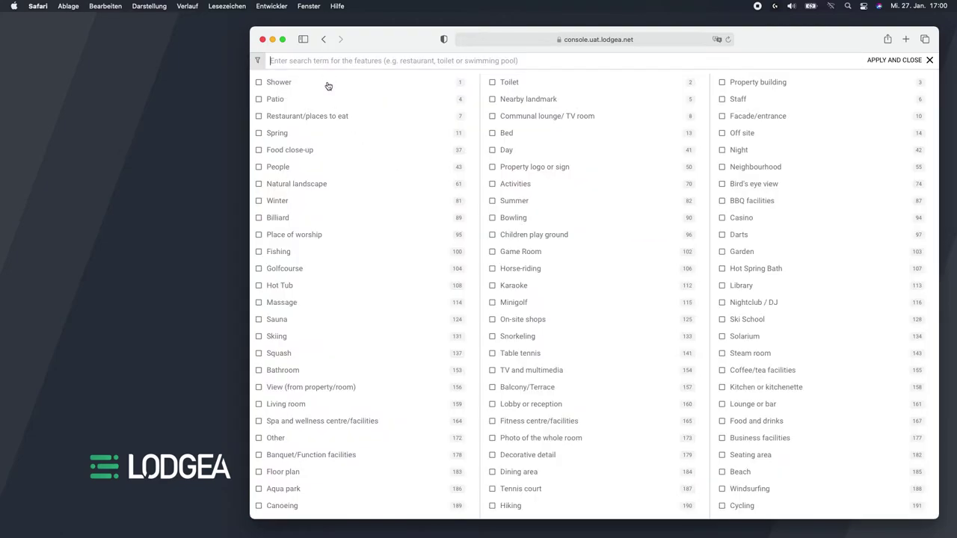
text(st)
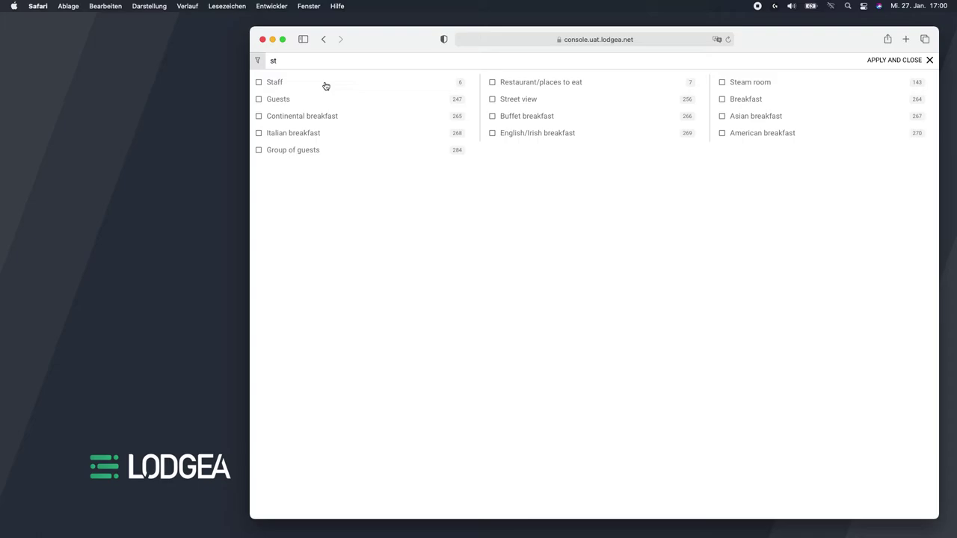
key(BackSpace)
key(BackSpace)
click(929, 60)
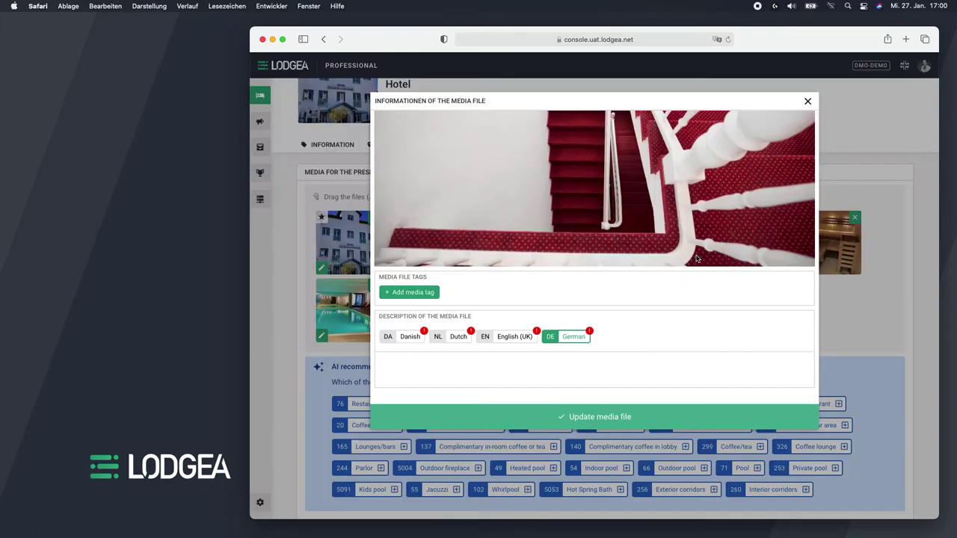
click(807, 101)
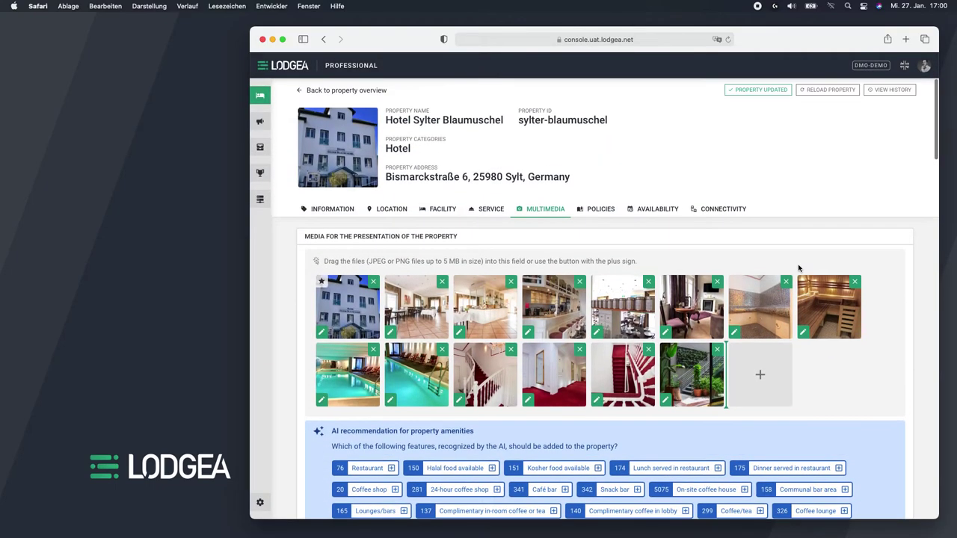
Reload the property, return to its multimedia section and examine the media tags of the image with plants beside the outdoor stairs.
click(826, 95)
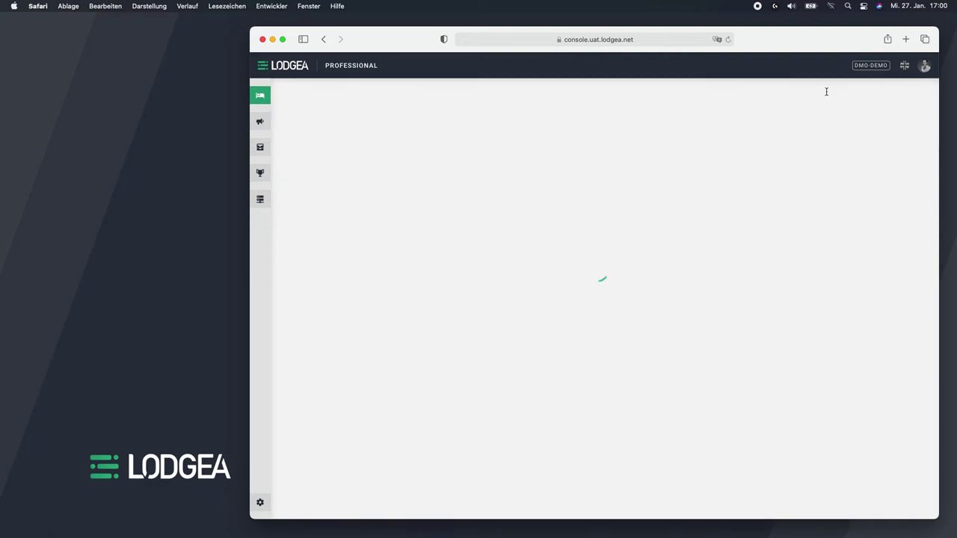
click(527, 209)
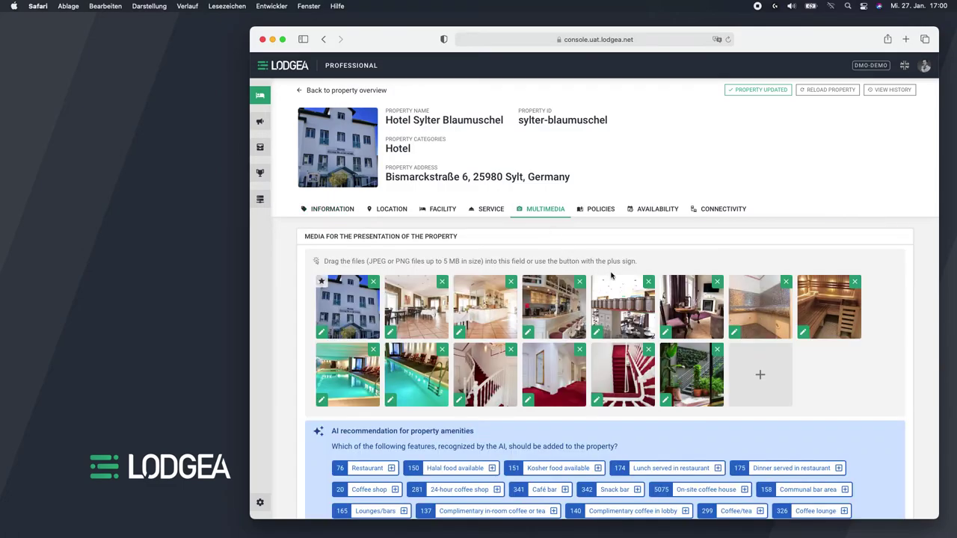
click(670, 402)
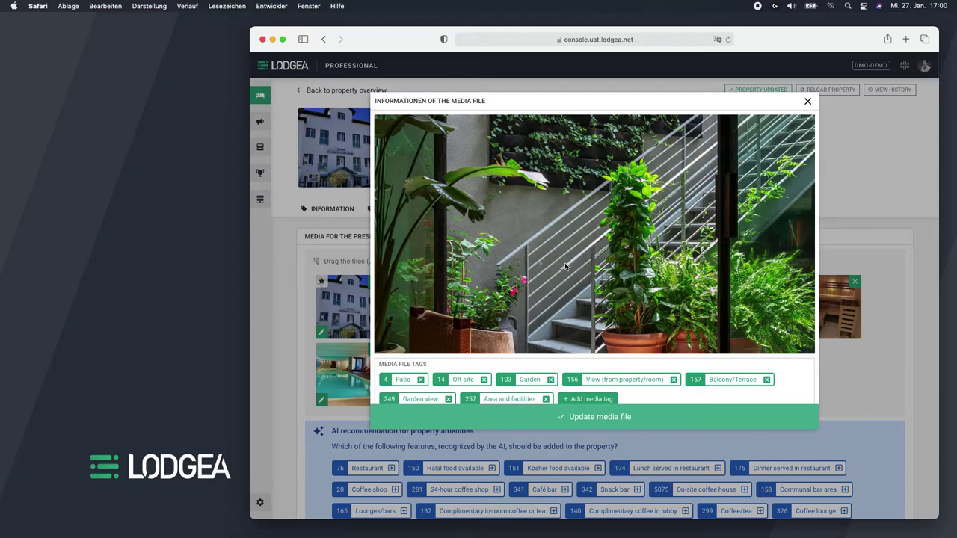
scroll(565, 265, down, 2)
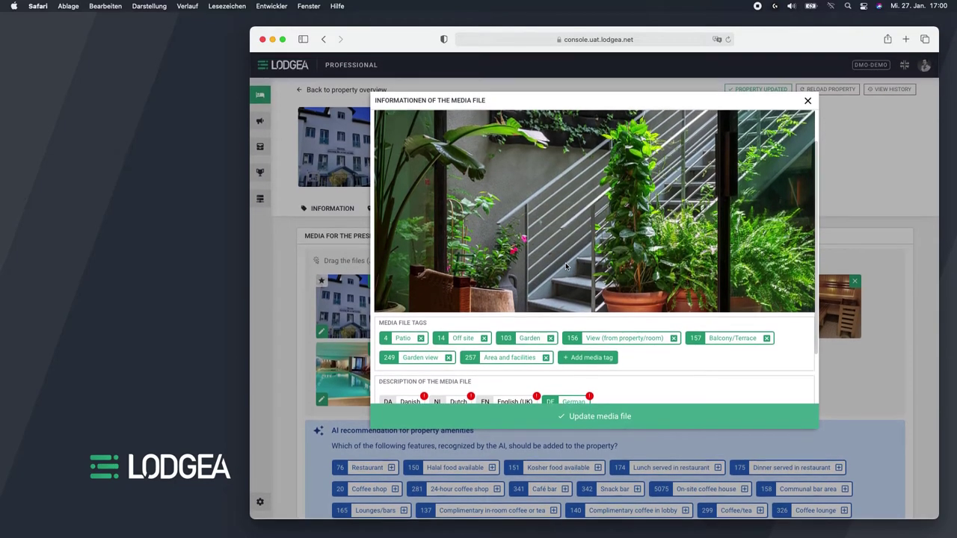
scroll(562, 265, down, 2)
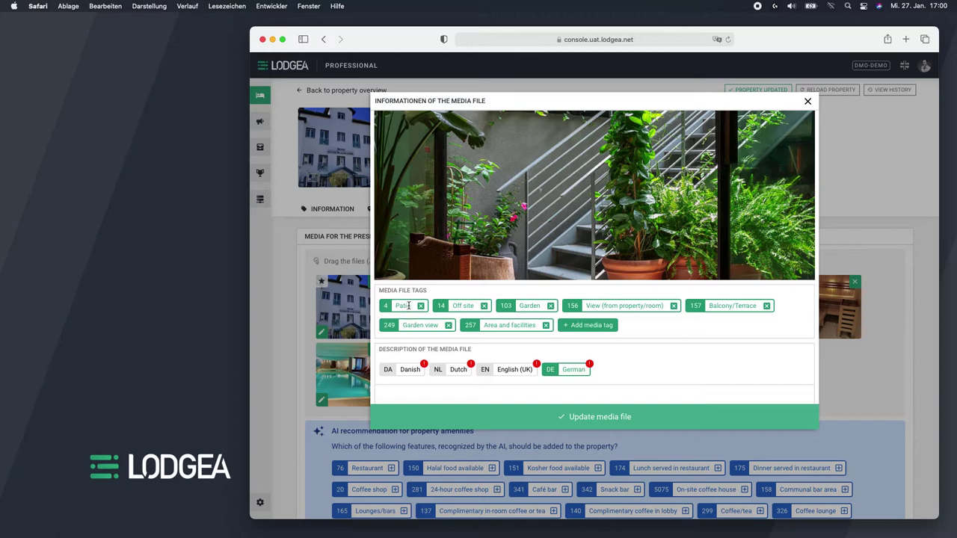
scroll(432, 308, up, 2)
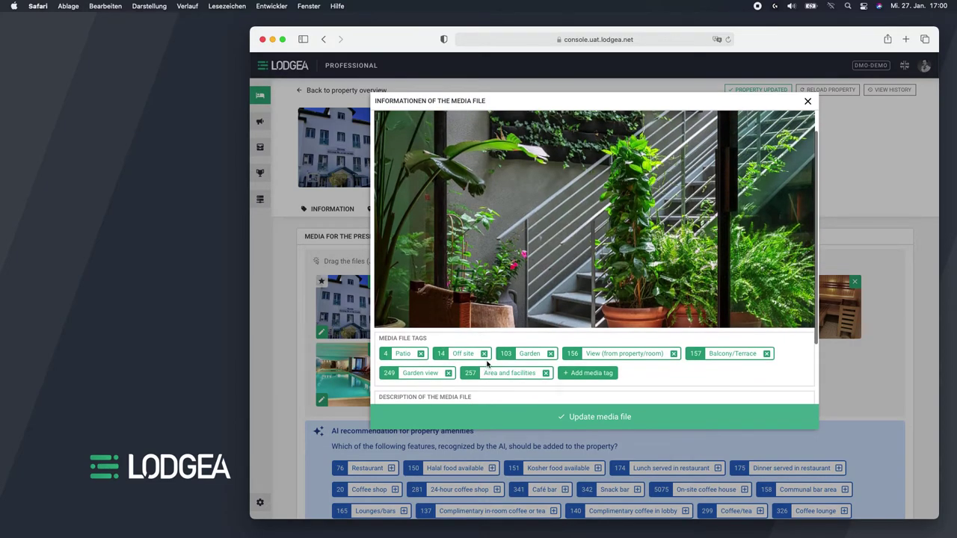
scroll(482, 308, up, 1)
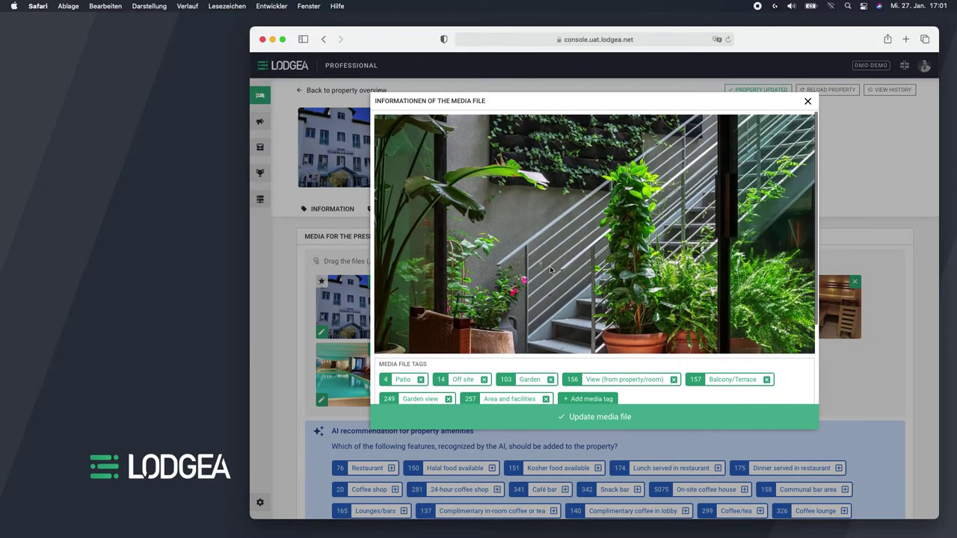
scroll(549, 265, down, 4)
scroll(551, 266, up, 4)
scroll(589, 367, down, 4)
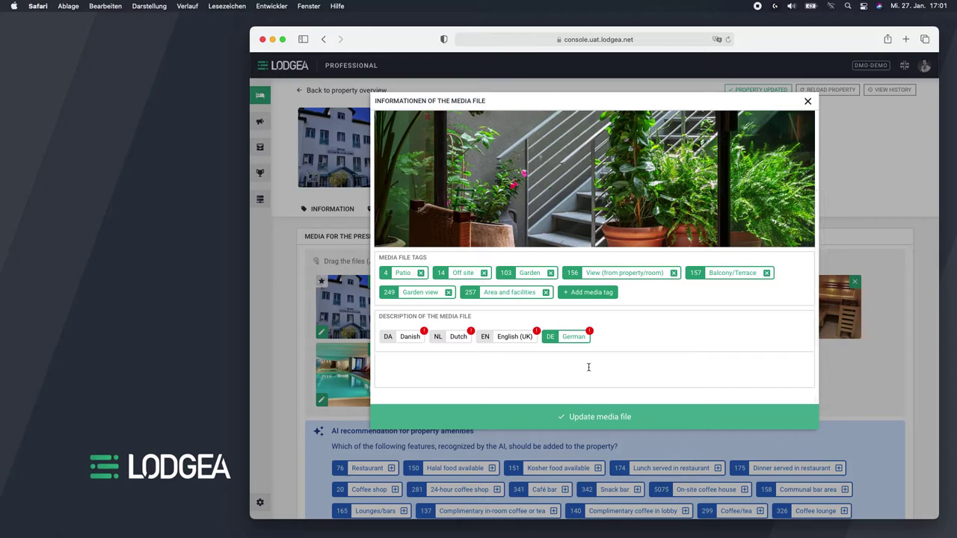
Enter "This is our rooftop garden." as the English (UK) description of the garden image.
click(505, 341)
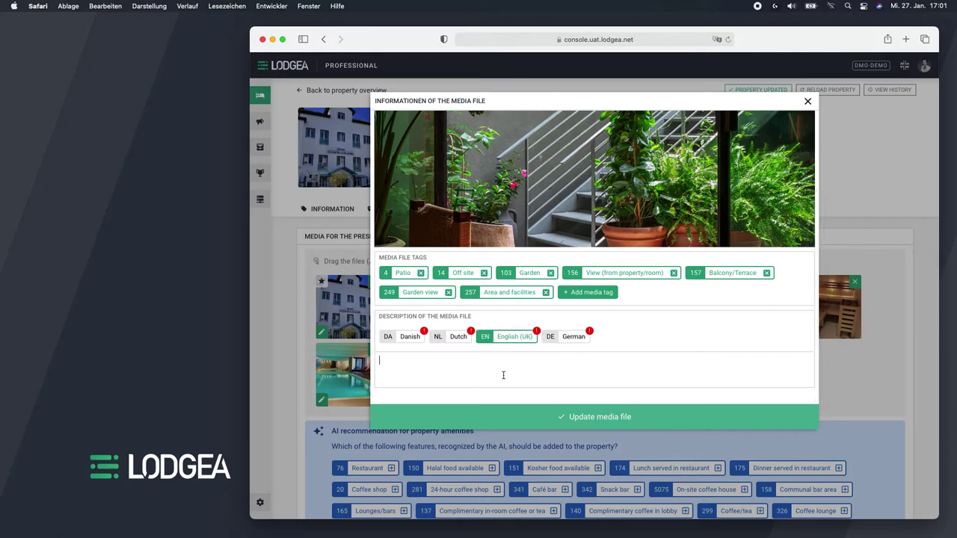
click(503, 375)
text(This is our)
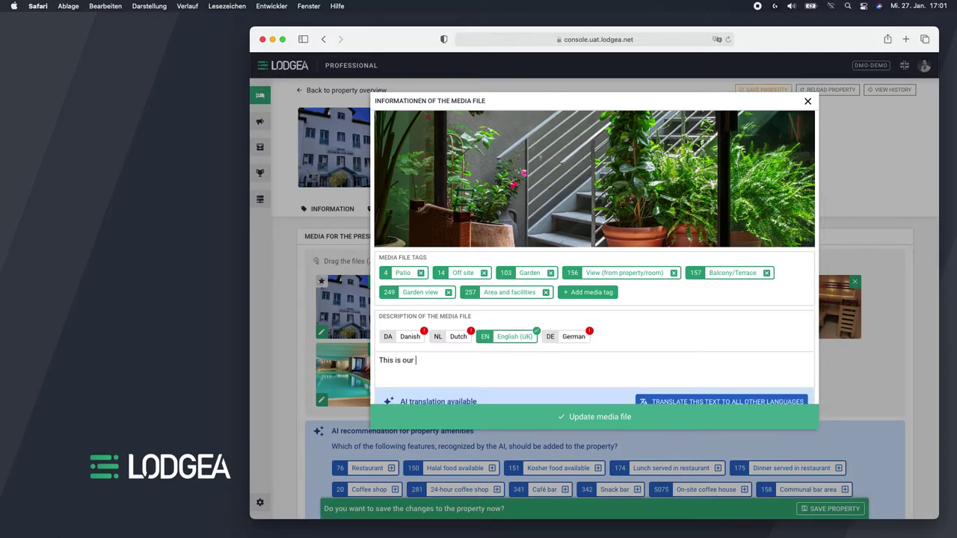
text( rooftop garden.)
scroll(568, 328, down, 2)
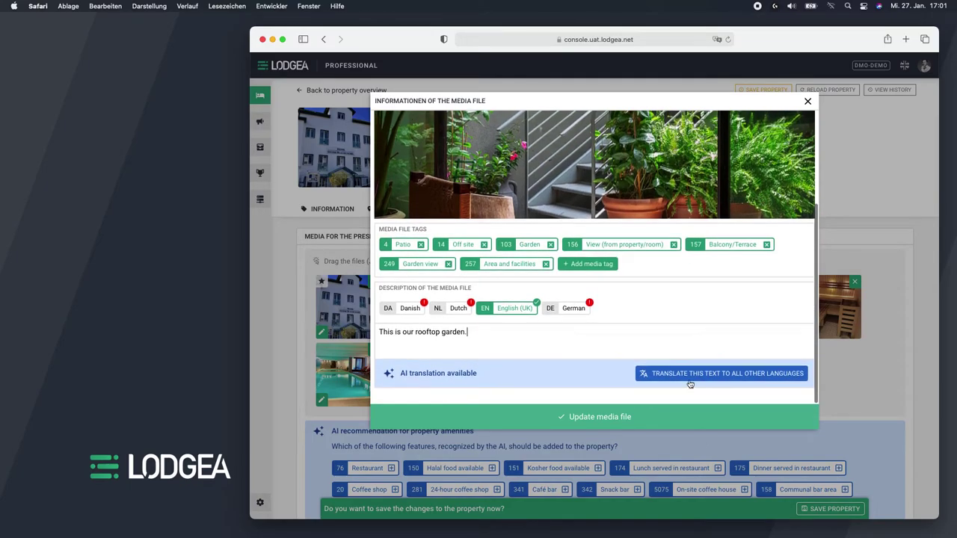
Translate the garden image's description to all other languages, check each language version, and save the updated media file with the property.
click(691, 384)
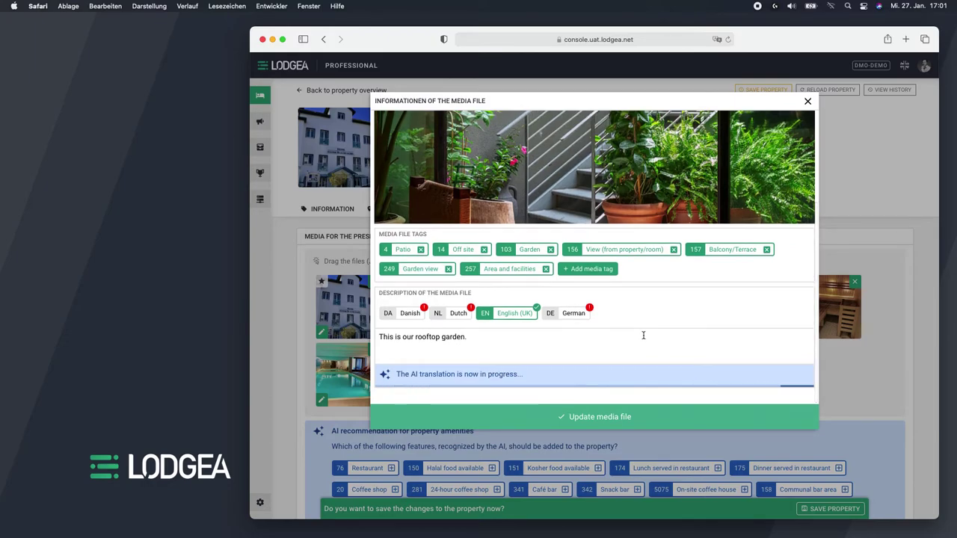
click(550, 313)
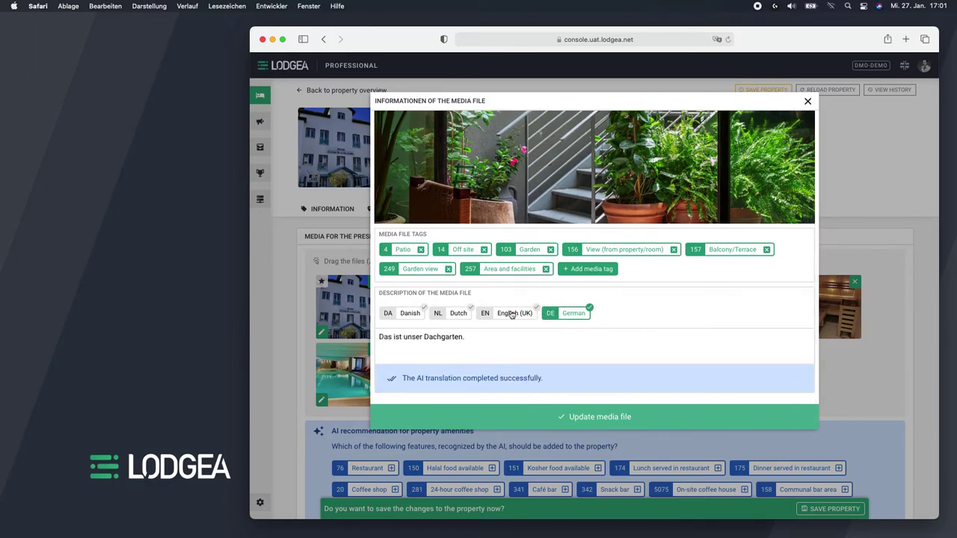
click(512, 313)
click(459, 313)
click(414, 313)
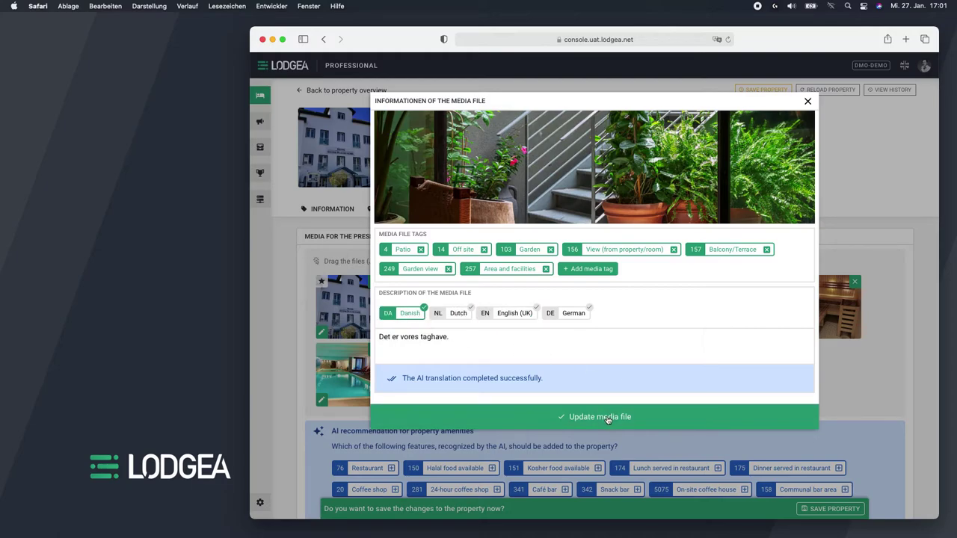
click(607, 419)
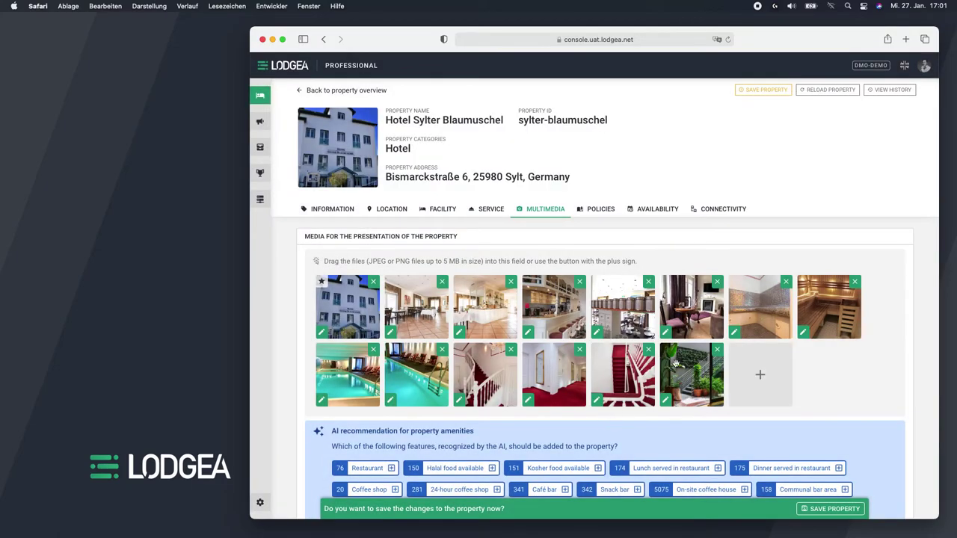
click(828, 510)
Review the AI-recommended property amenities, add Garden to the property and save it.
scroll(598, 213, down, 1)
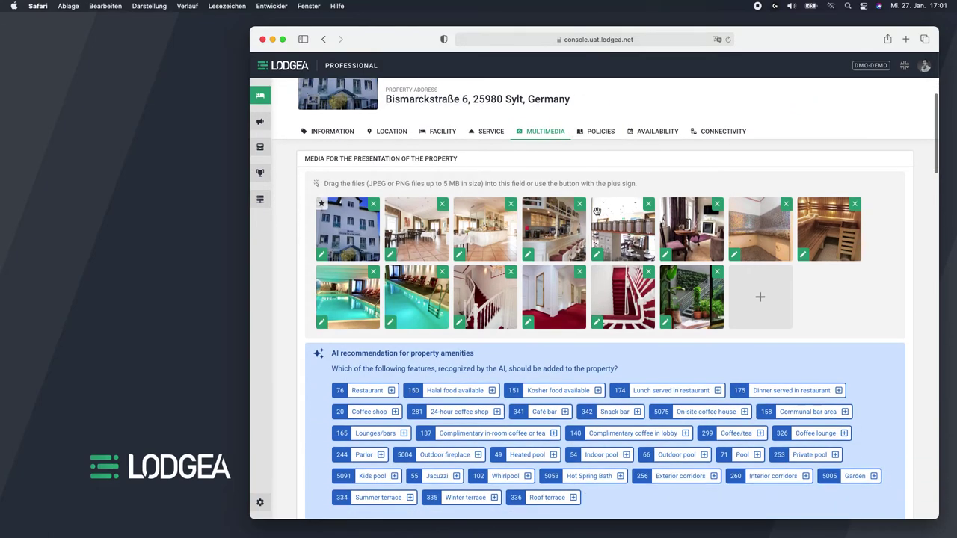
scroll(596, 211, down, 1)
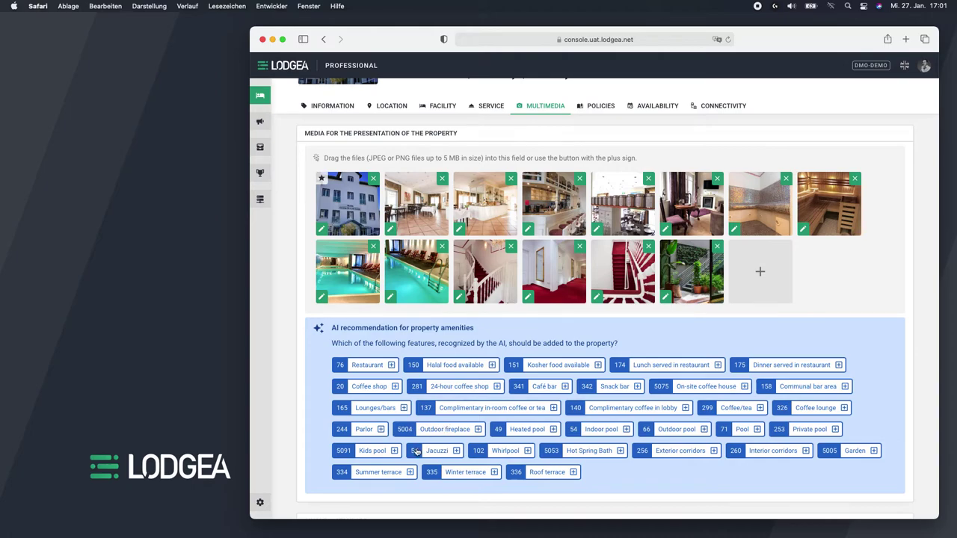
scroll(676, 439, down, 3)
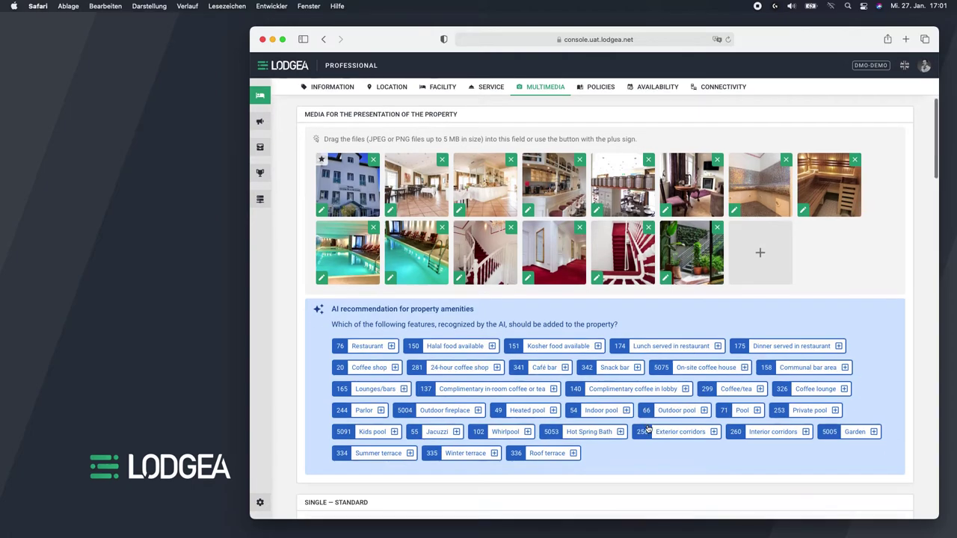
scroll(670, 424, down, 1)
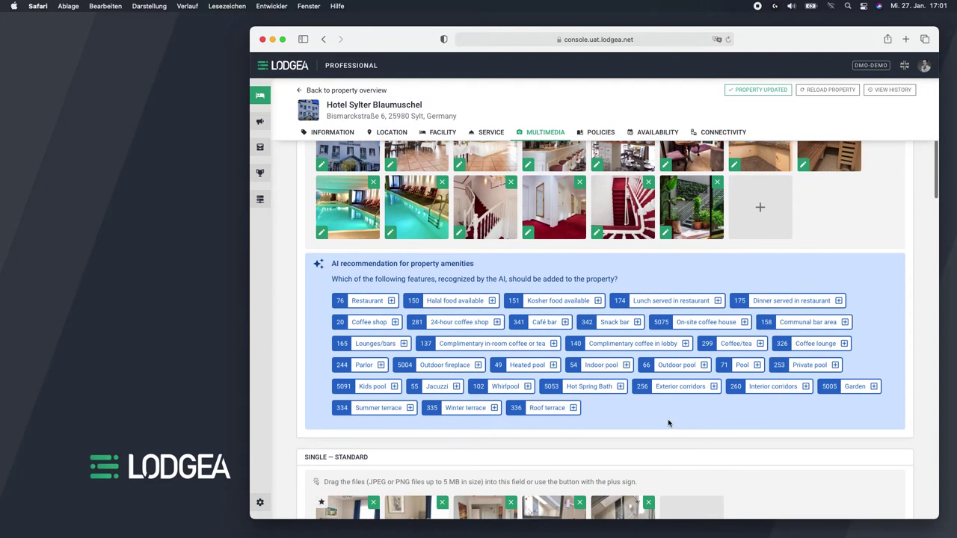
click(874, 386)
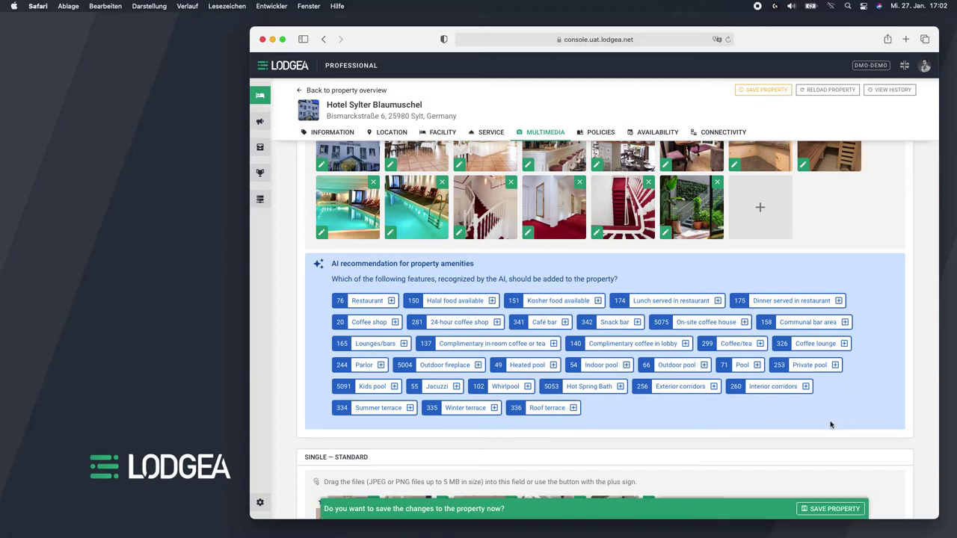
click(827, 509)
Open the media information of the first Single — Standard image, examine its tags and description languages, and close it.
scroll(747, 395, down, 5)
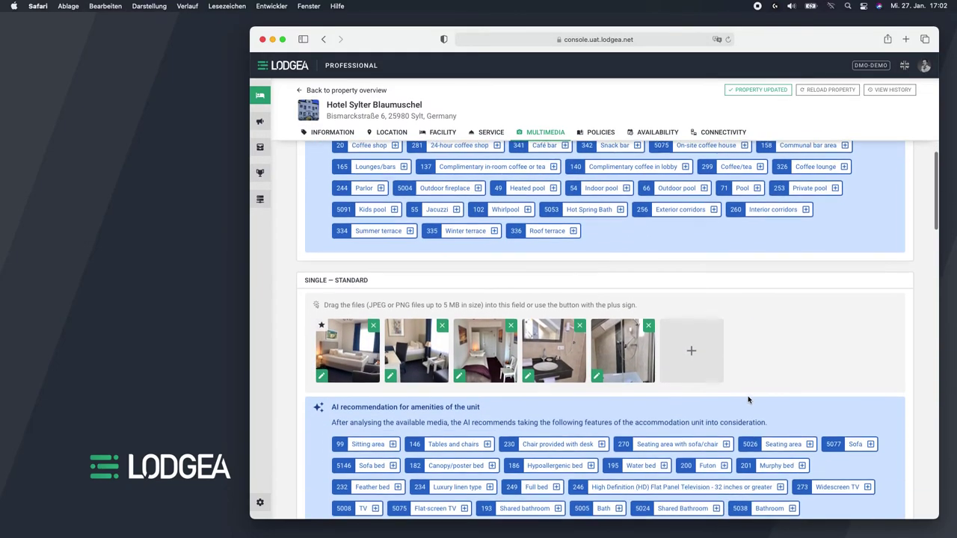
scroll(748, 400, down, 2)
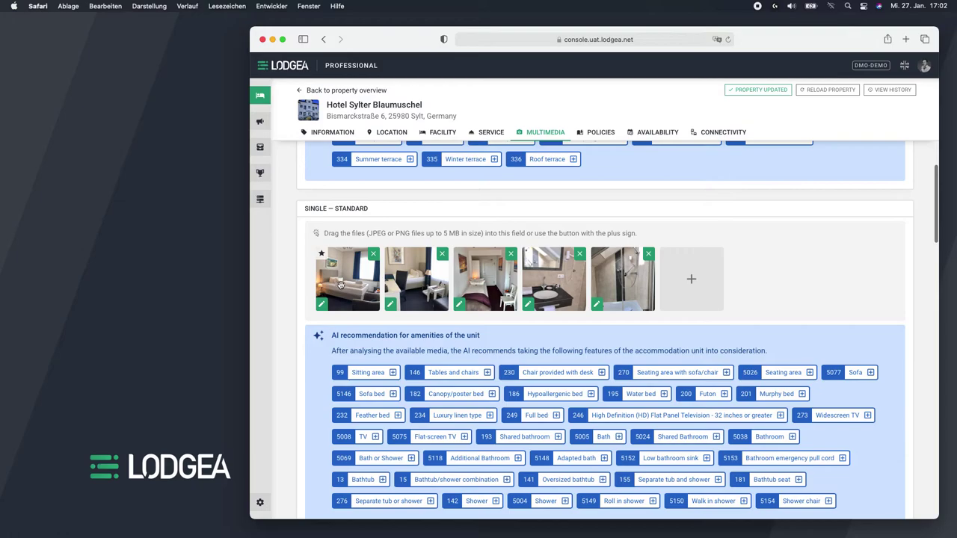
click(322, 304)
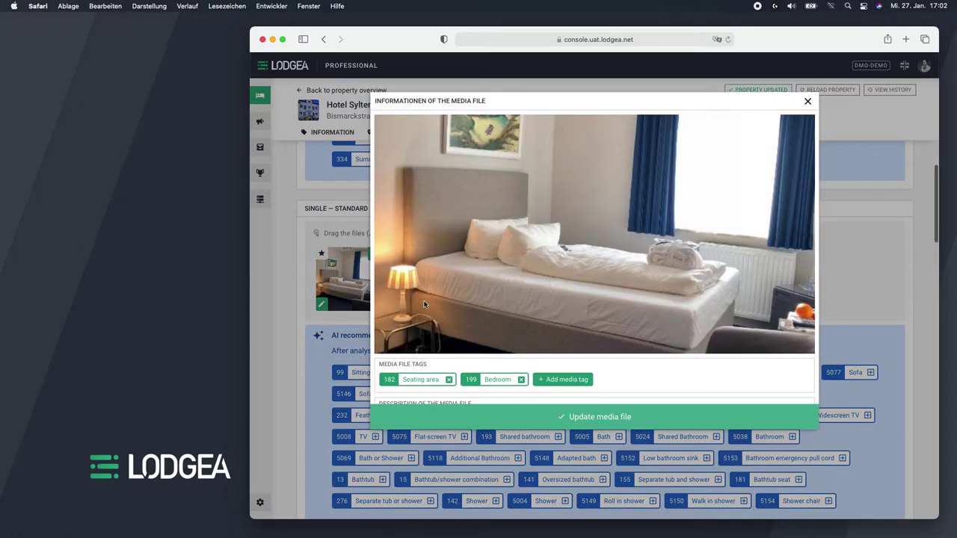
scroll(424, 304, down, 2)
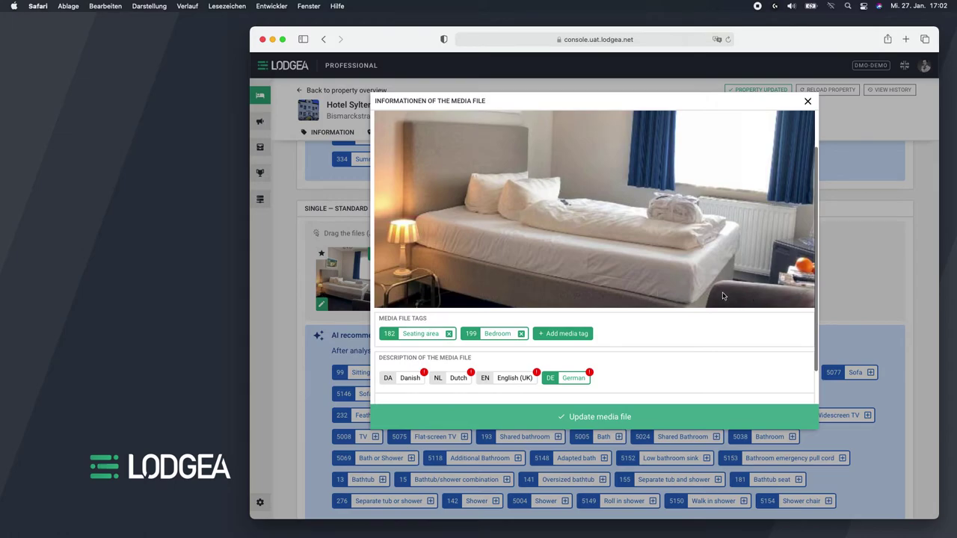
click(808, 101)
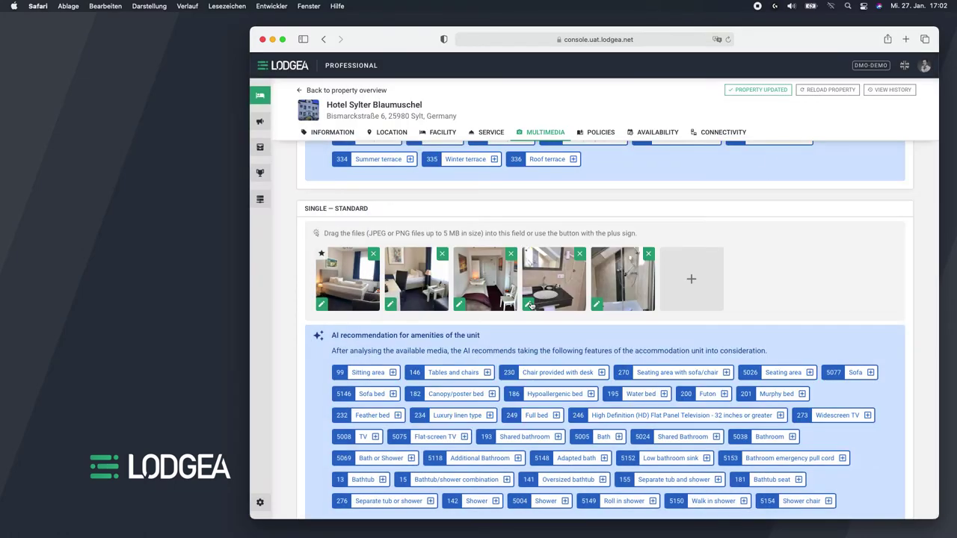
Add the AI-recommended amenities Sitting area, Seating area and Sofa to the Single — Standard unit.
scroll(529, 305, down, 1)
scroll(529, 304, down, 1)
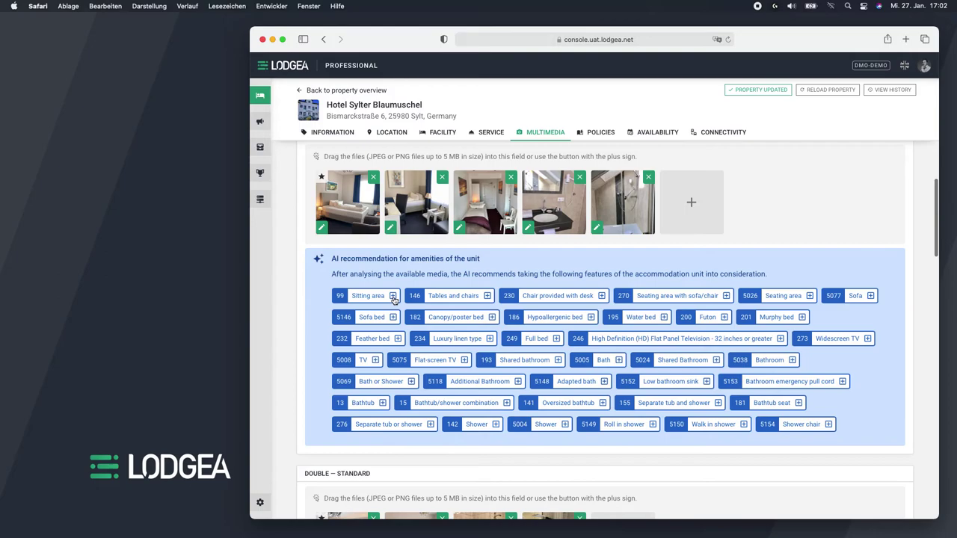
click(393, 296)
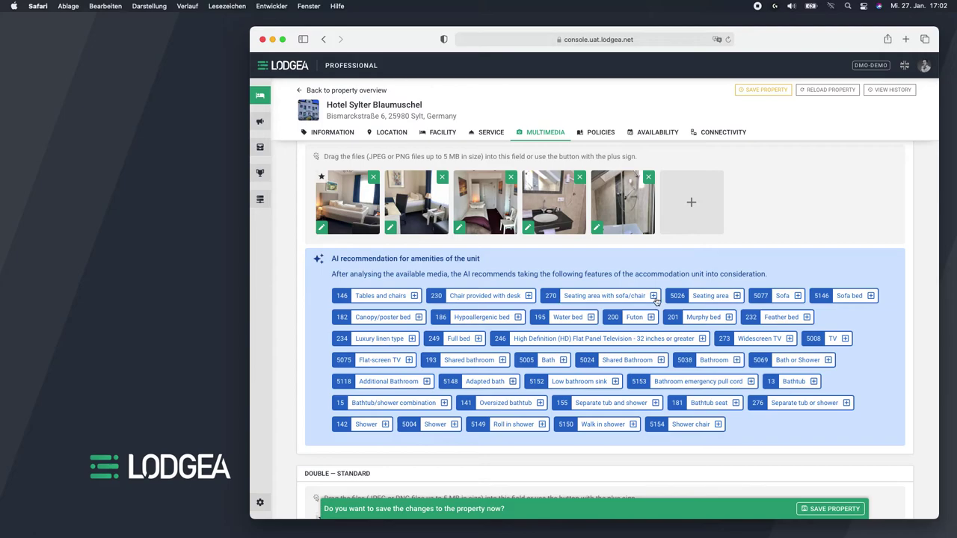
click(737, 297)
click(715, 297)
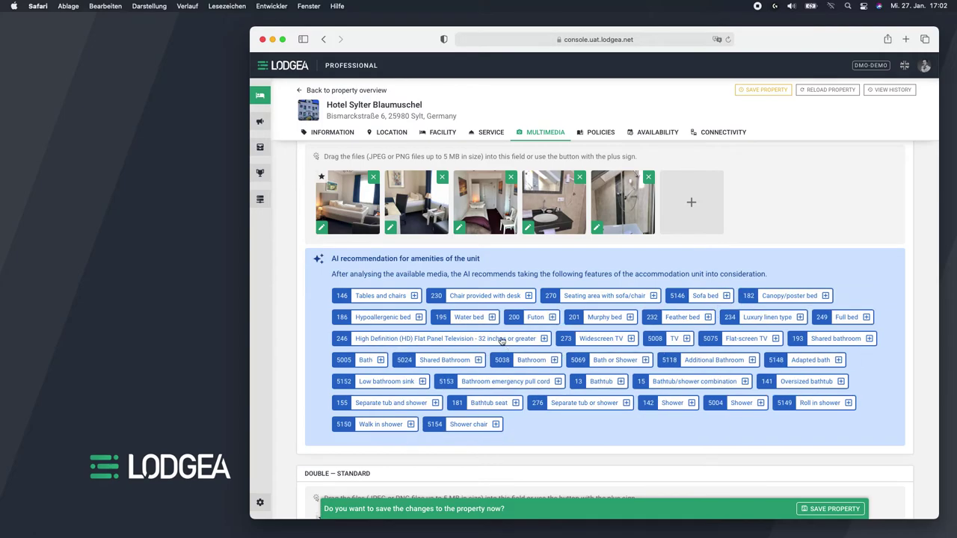
Add the recommended TV, Flat-screen TV, Widescreen TV and Bath or Shower amenities to the Single — Standard unit.
scroll(496, 336, up, 1)
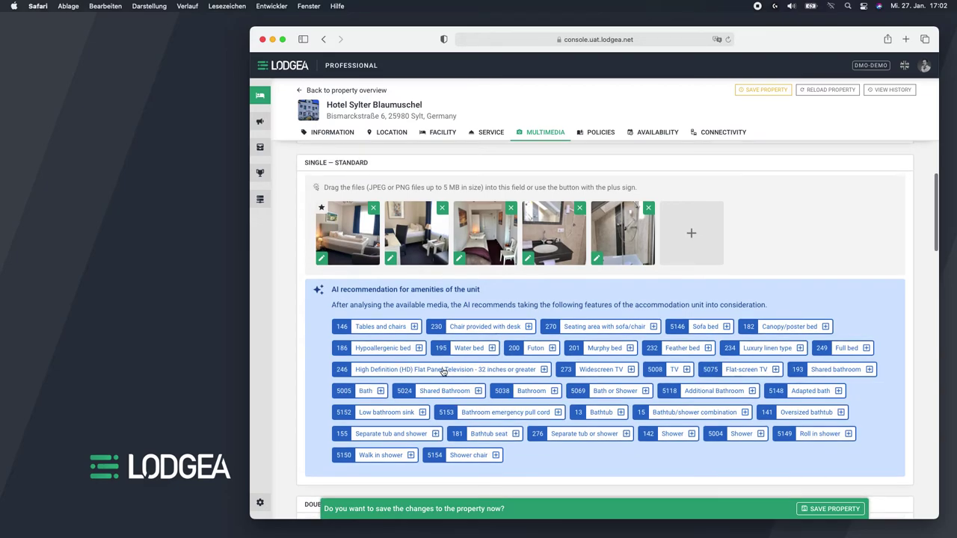
scroll(468, 347, down, 1)
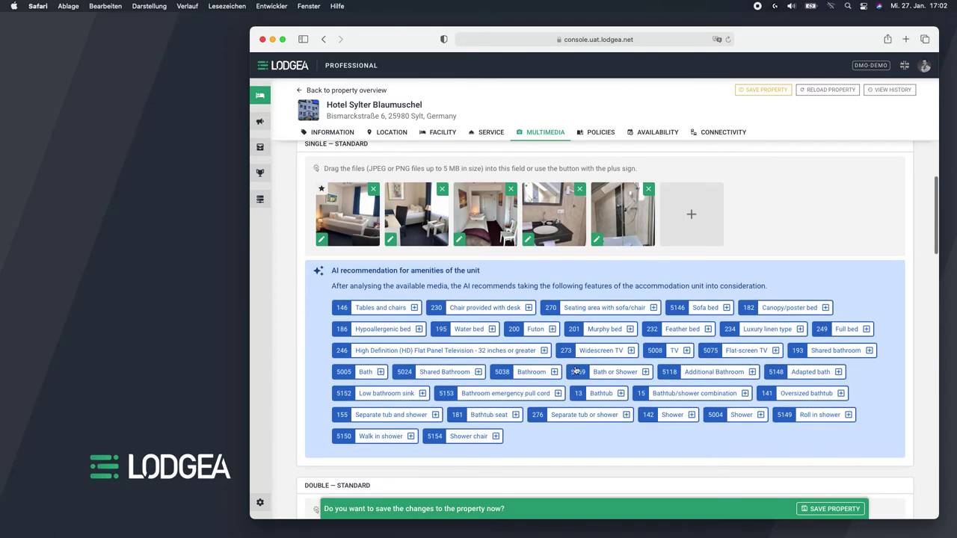
click(686, 350)
click(718, 350)
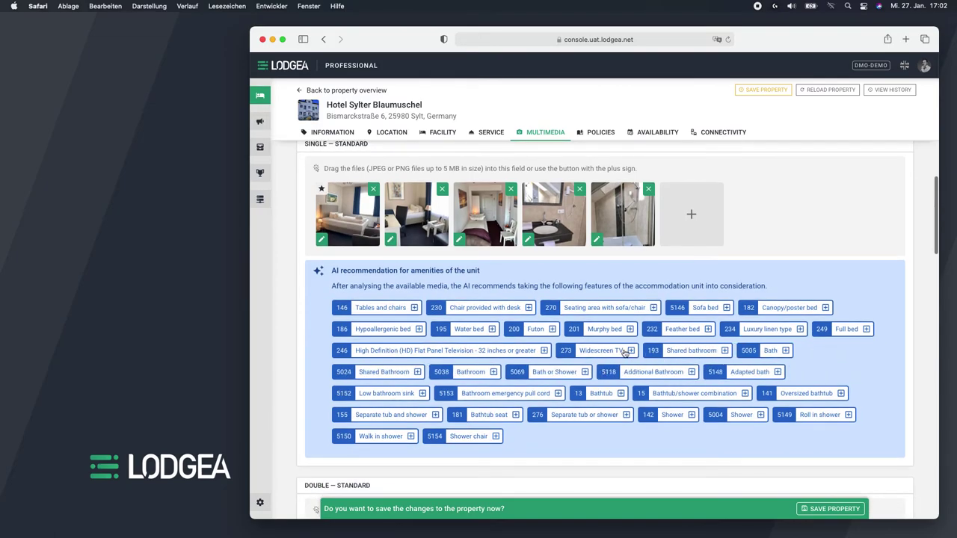
click(630, 351)
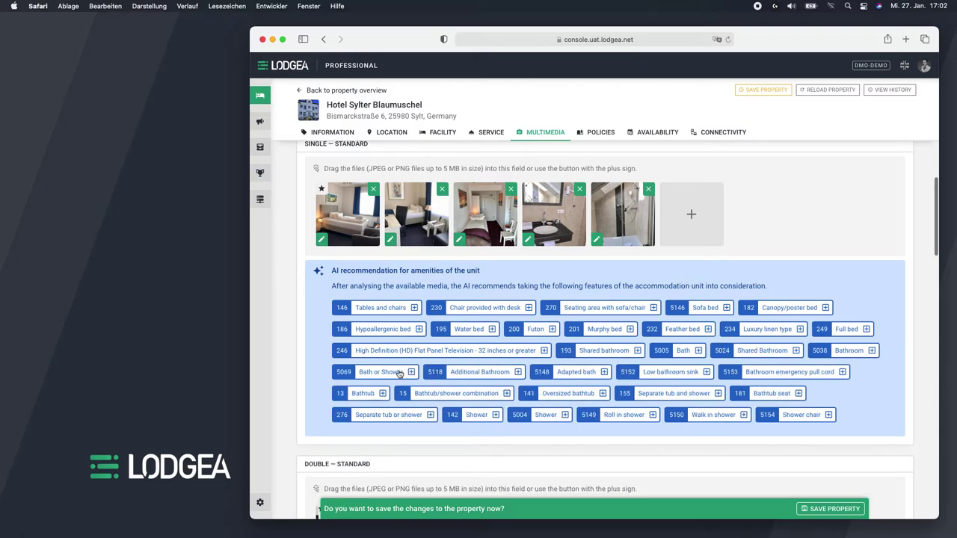
click(411, 372)
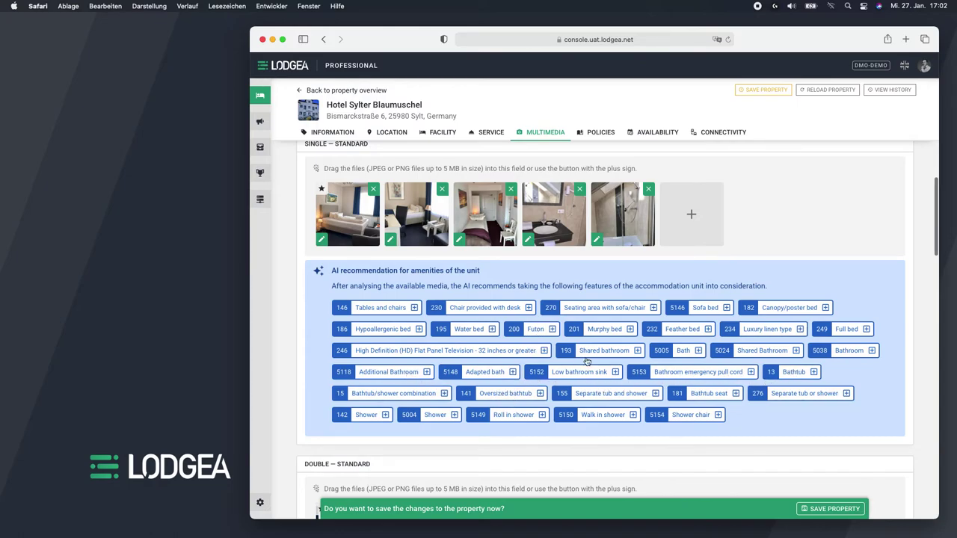
Add the AI-recommended amenities Lamp and Sofa to the Double — Junior Suite unit and save the property.
scroll(527, 377, down, 5)
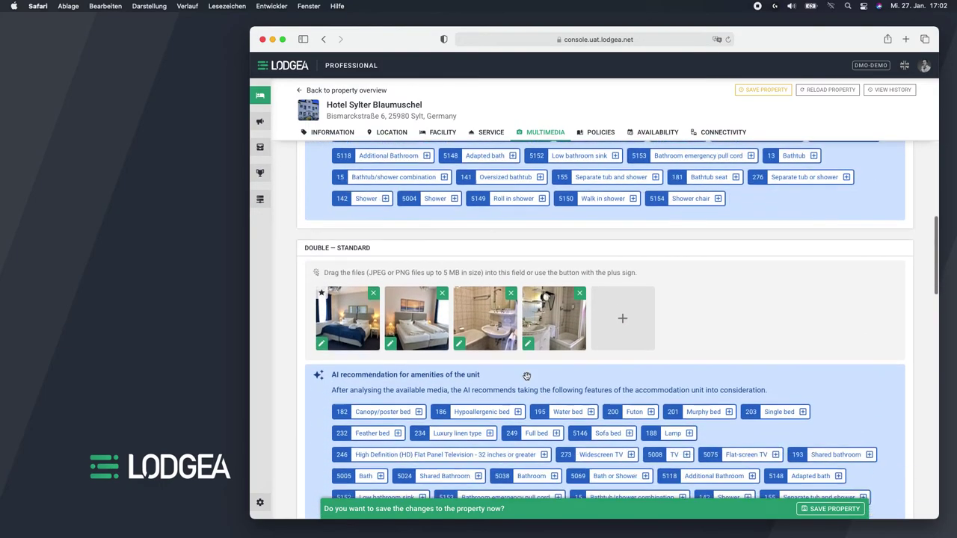
scroll(527, 377, down, 7)
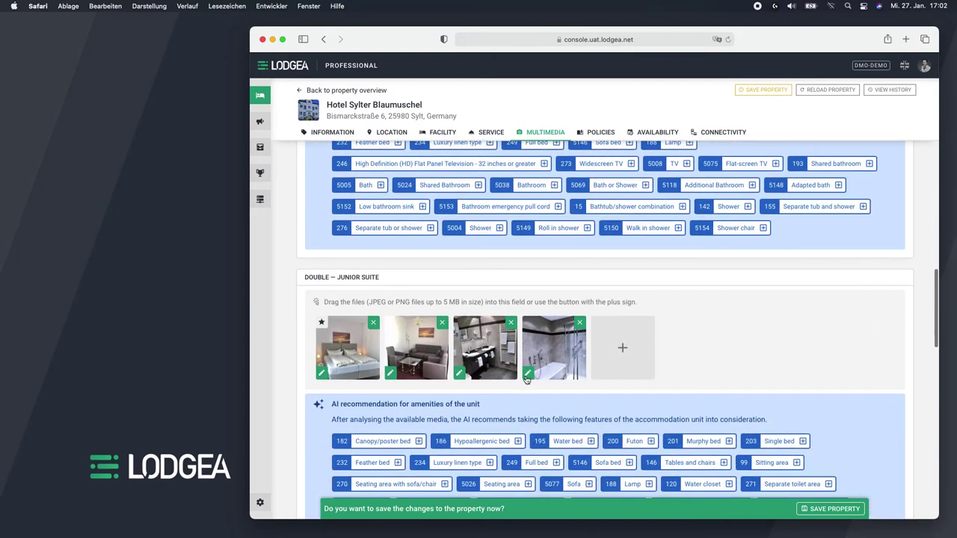
scroll(527, 379, down, 3)
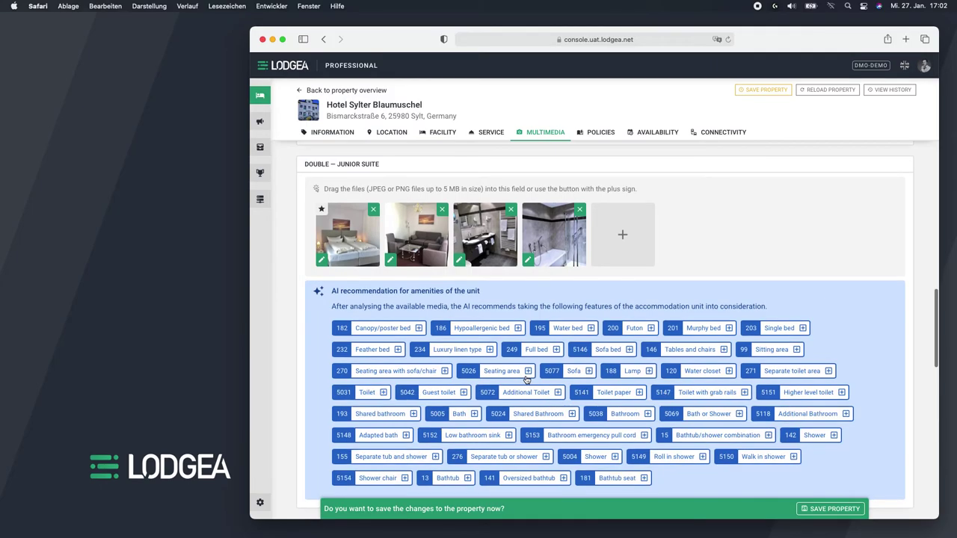
click(649, 373)
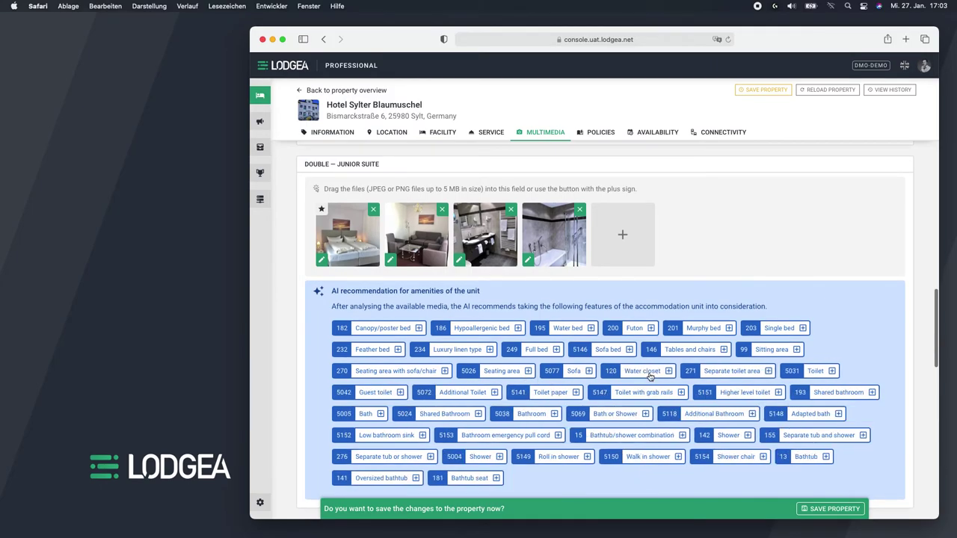
click(589, 371)
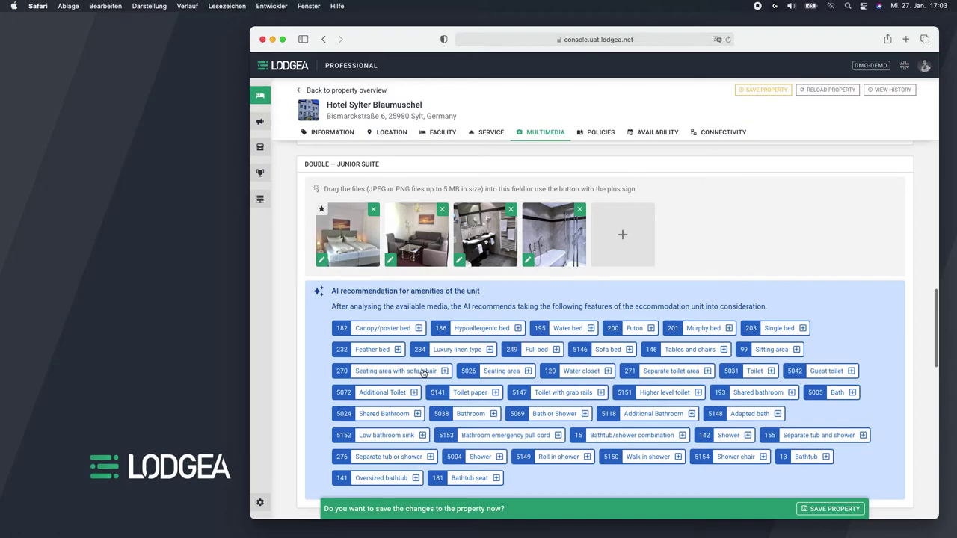
scroll(448, 356, down, 2)
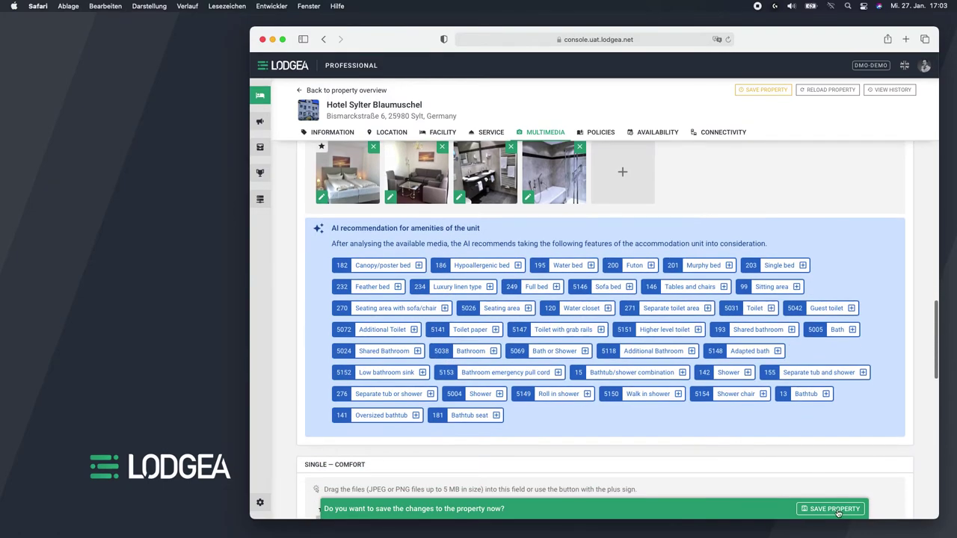
click(835, 509)
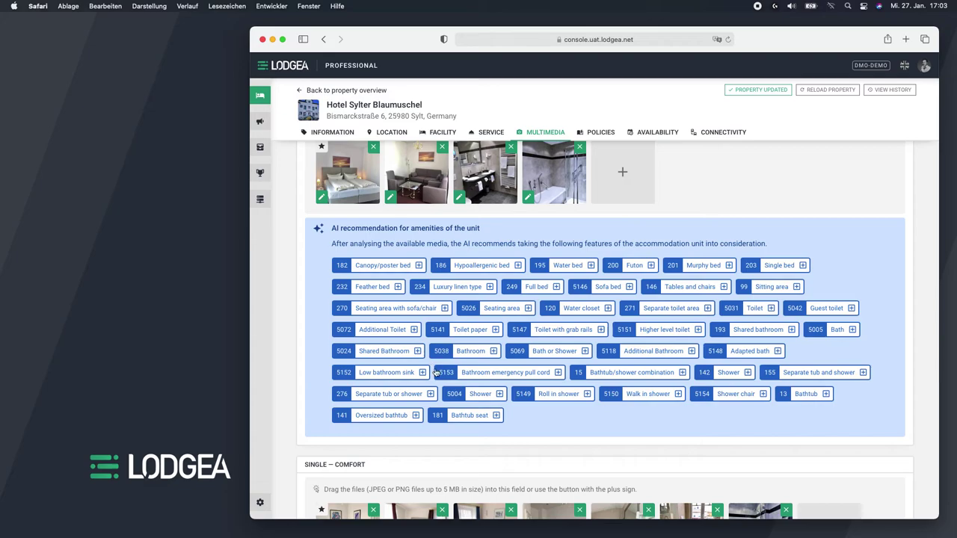
Review the images and AI-recommended amenities of the Single — Comfort and Double — Comfort units.
scroll(532, 371, down, 4)
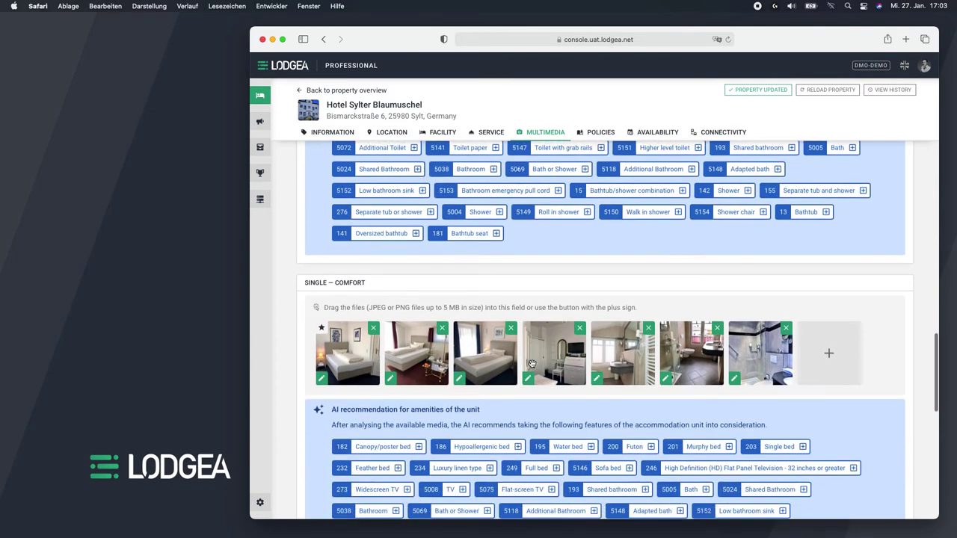
scroll(532, 364, down, 5)
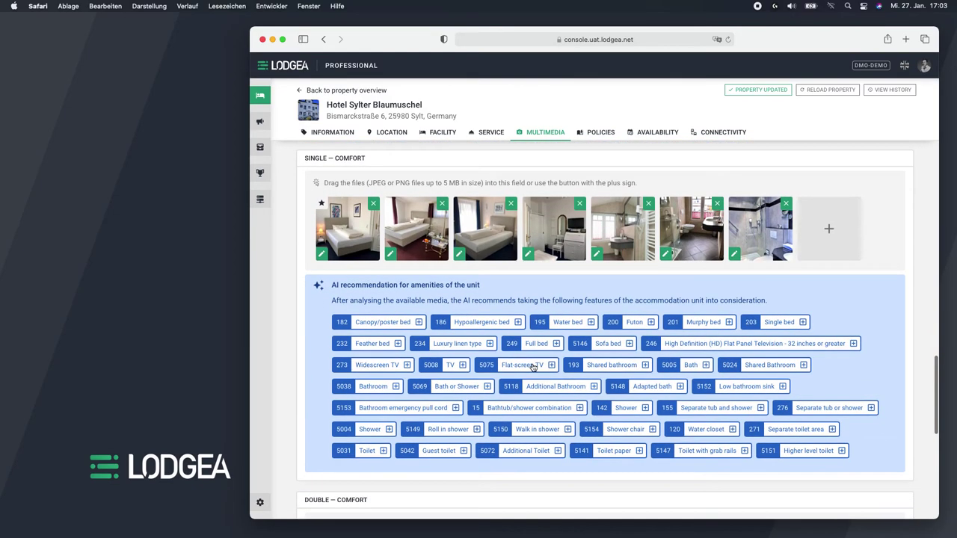
scroll(532, 365, down, 2)
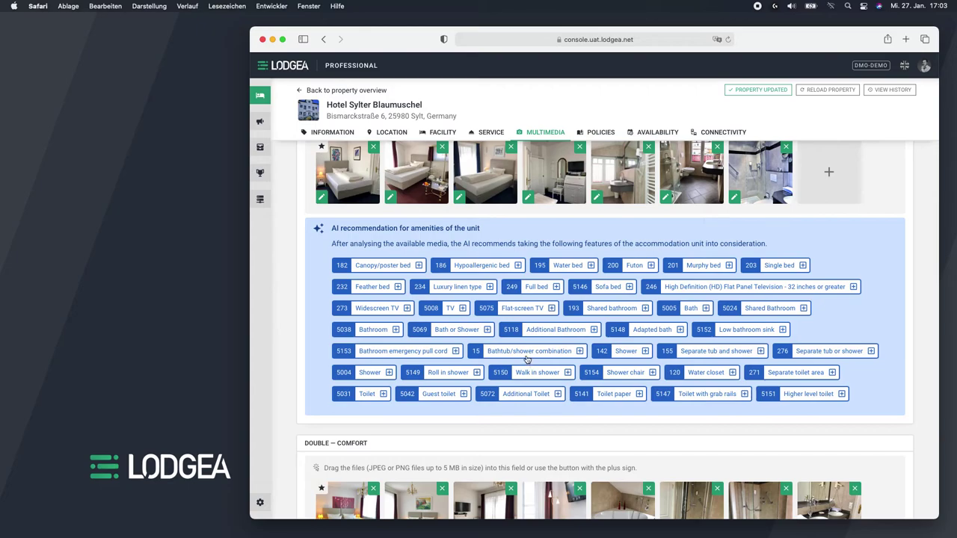
scroll(526, 359, down, 3)
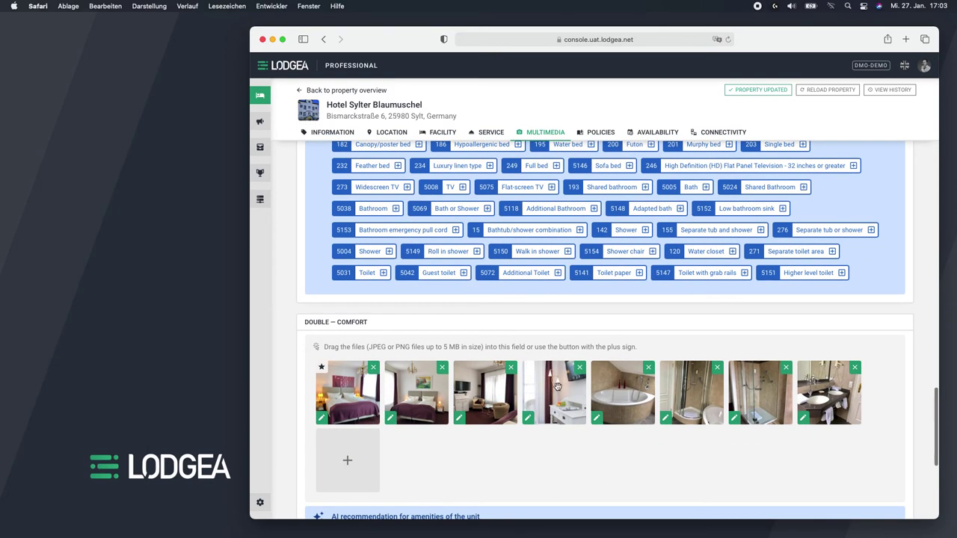
scroll(557, 384, up, 2)
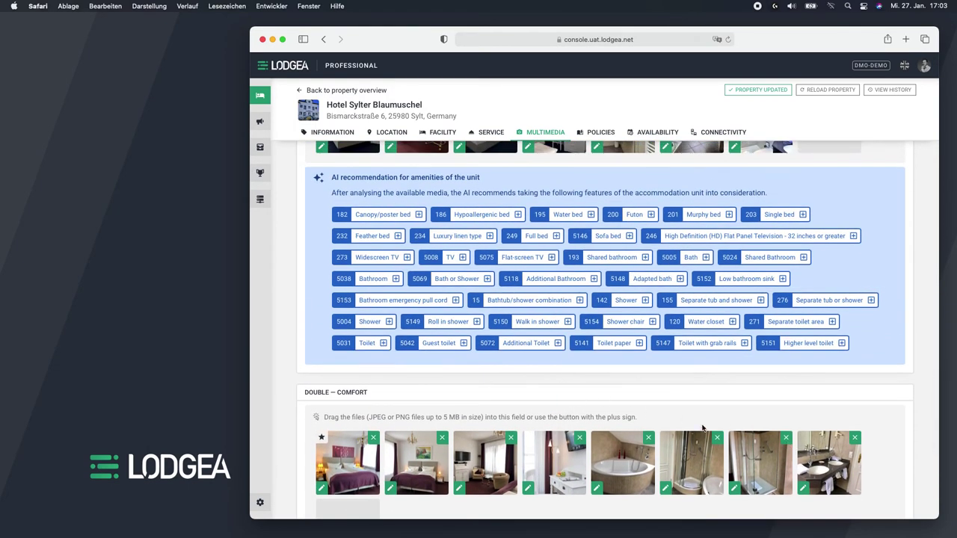
scroll(545, 394, down, 10)
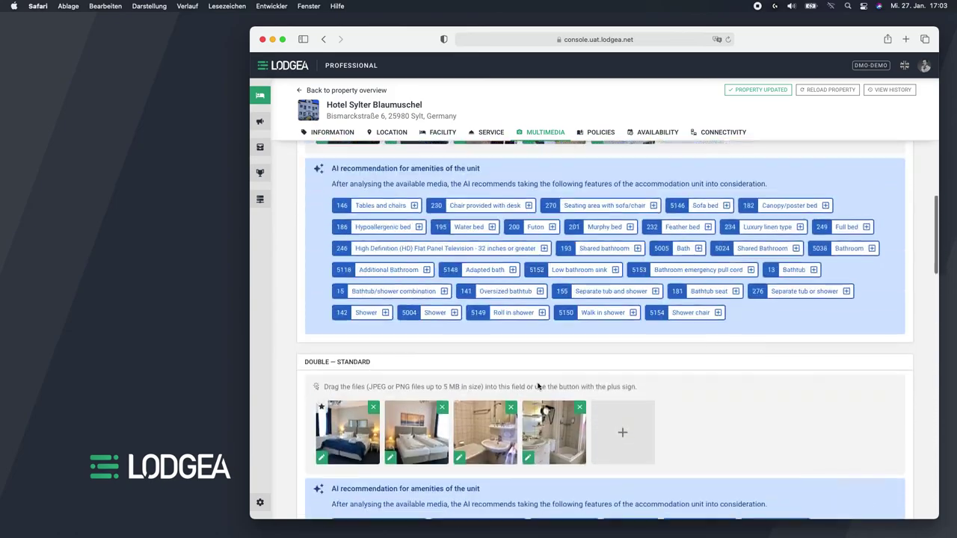
scroll(507, 380, up, 15)
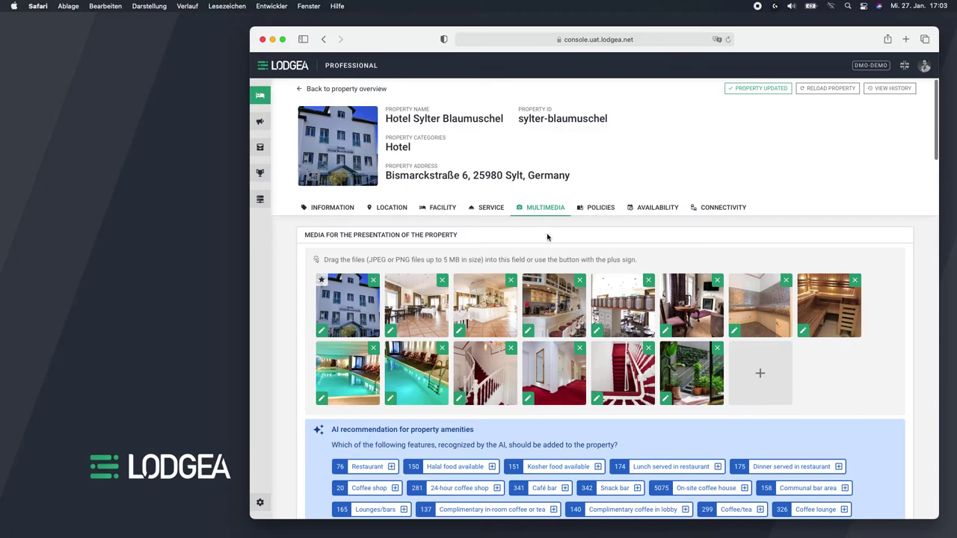
Switch from the current property to Hotel Stadt Hamburg and show its multimedia section.
click(326, 90)
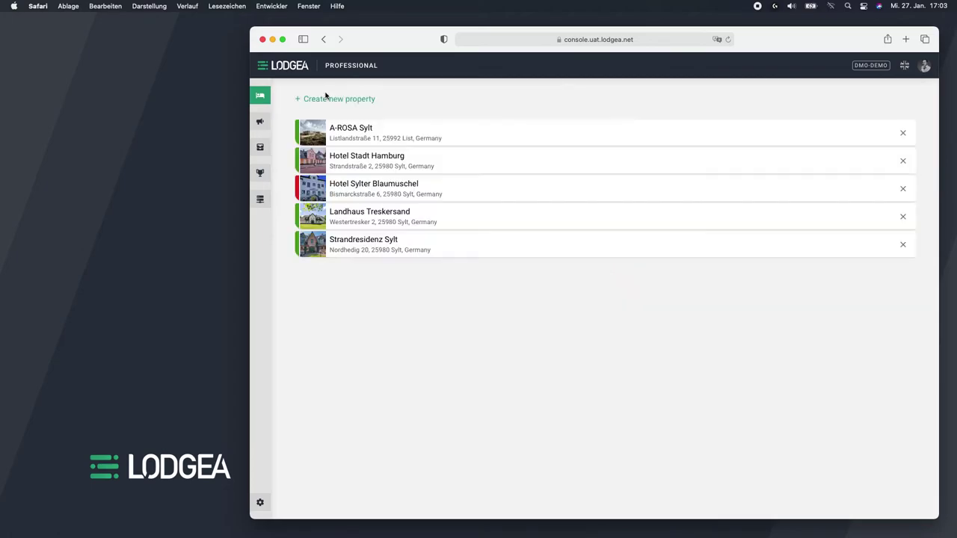
click(386, 156)
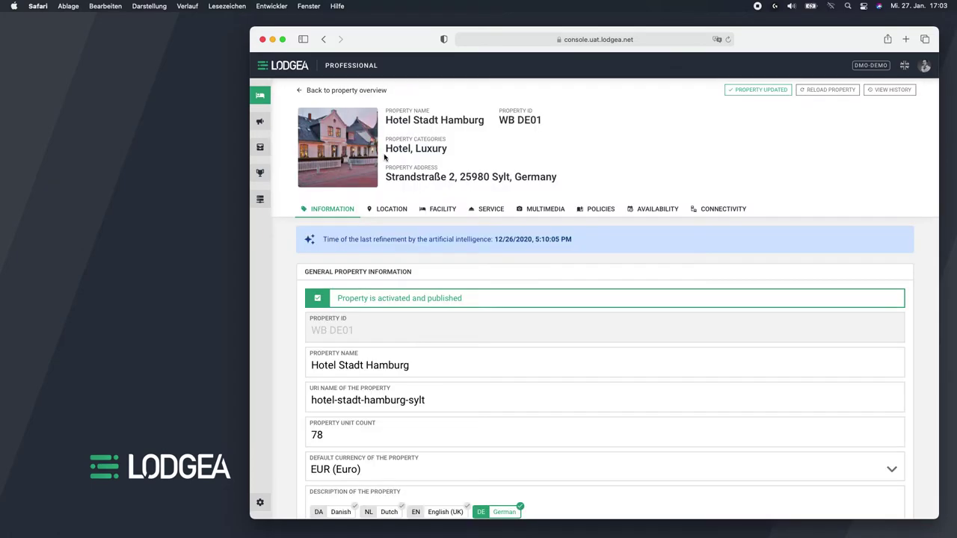
click(539, 210)
scroll(544, 190, down, 2)
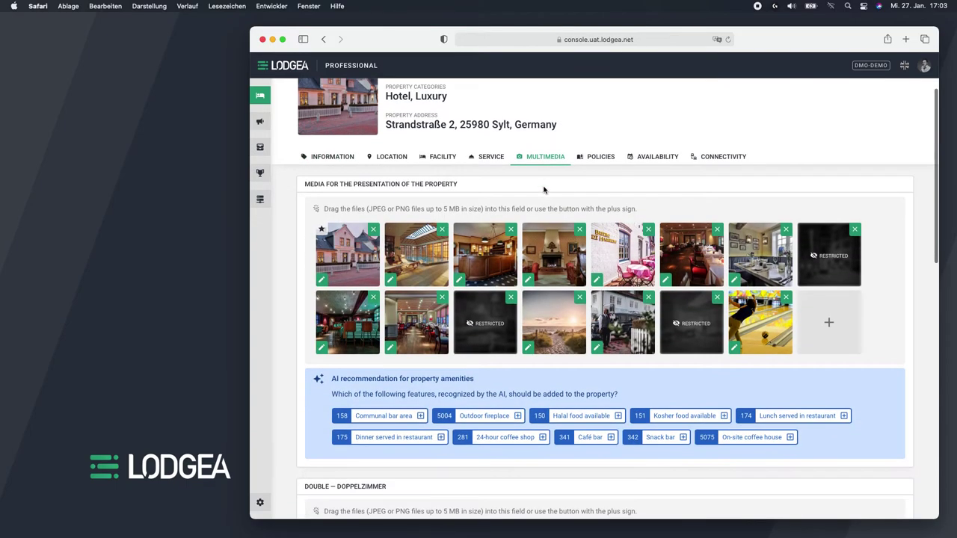
Examine the restriction reasons of the restricted image in the first row and the last restricted image in the second row.
click(820, 259)
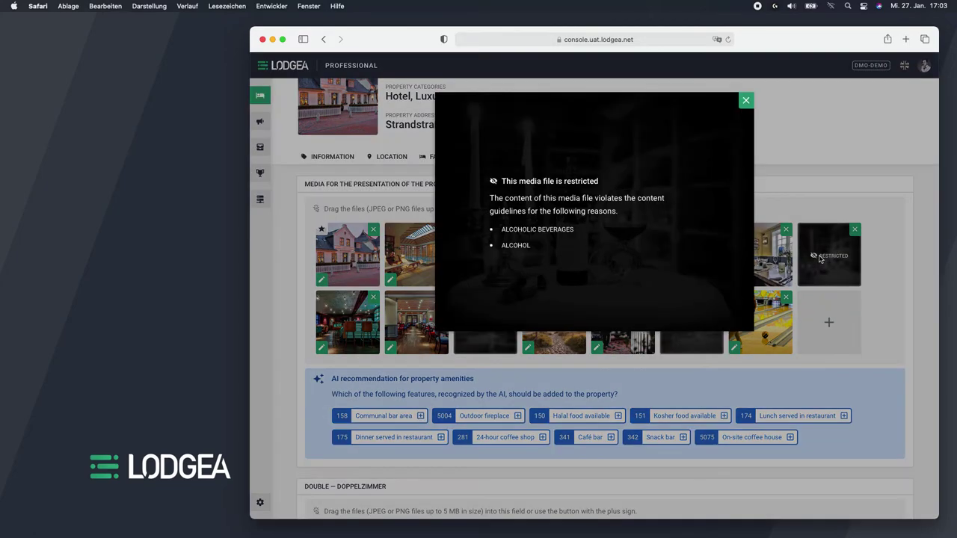
click(746, 101)
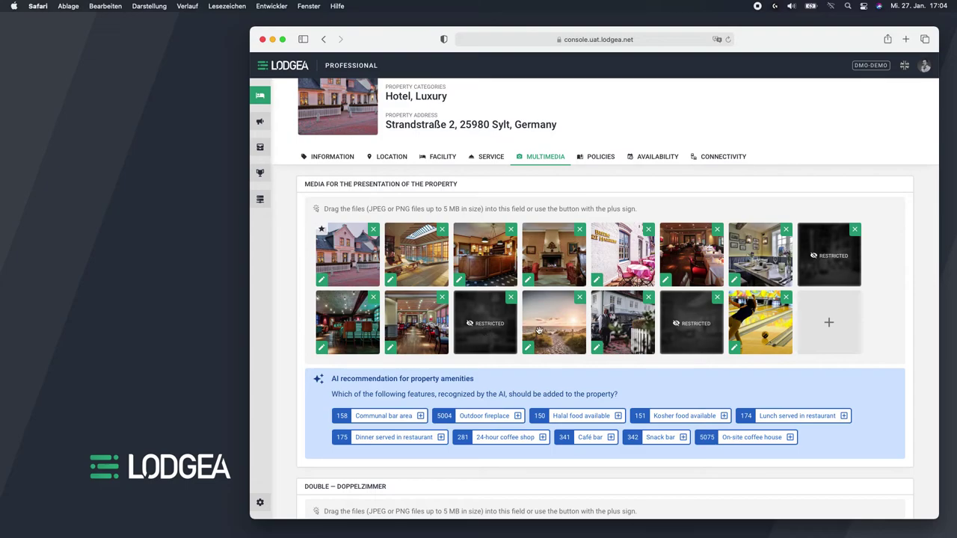
click(686, 328)
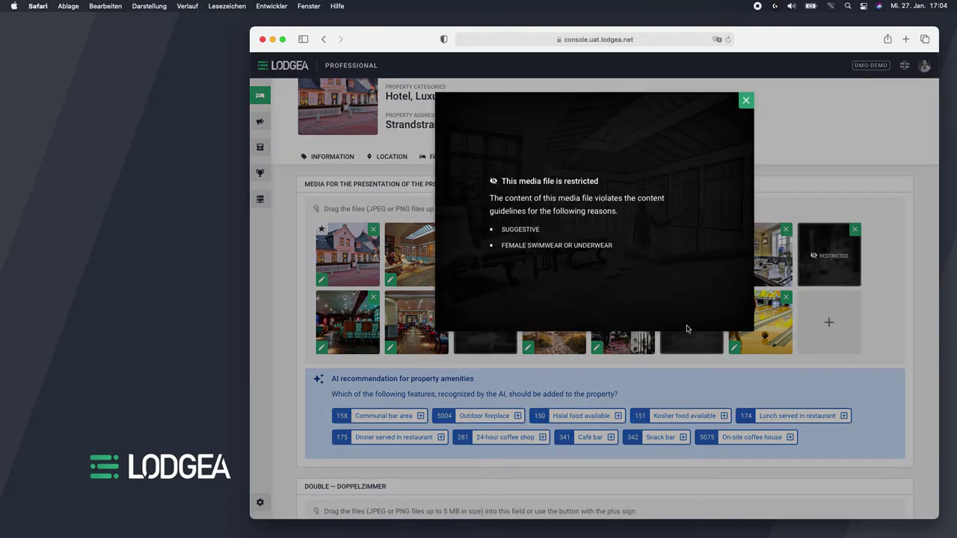
click(744, 102)
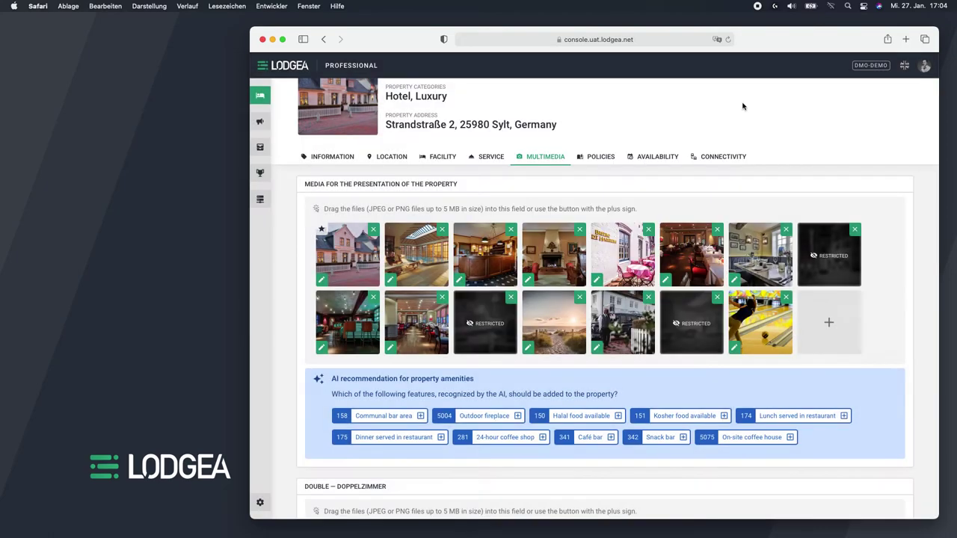
Examine the media information of the indoor pool image and the tags and description languages of the bar image, closing each.
scroll(453, 230, down, 1)
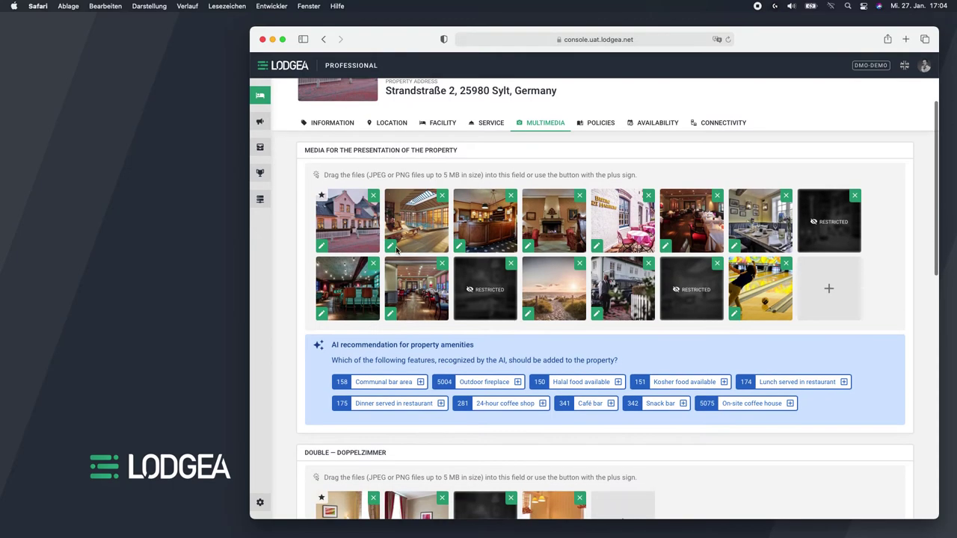
click(390, 247)
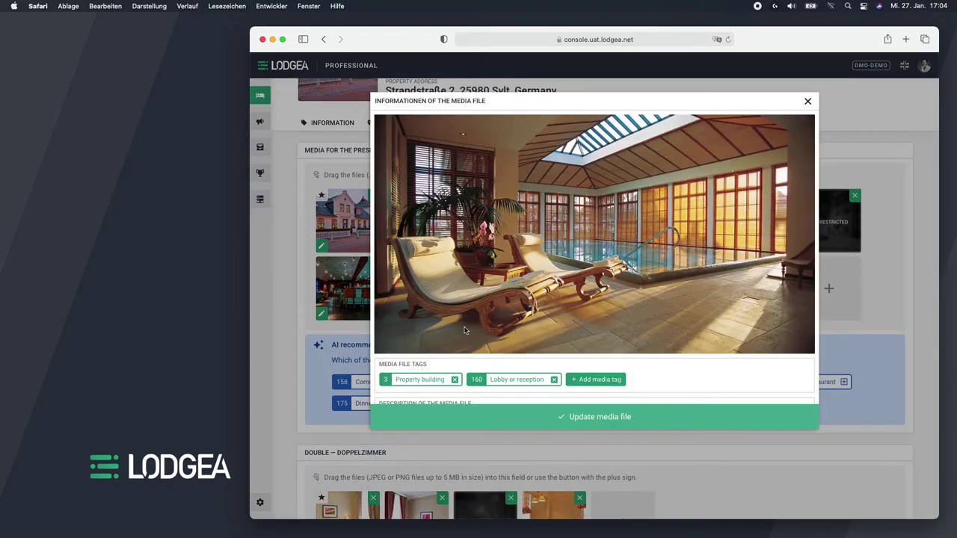
click(807, 101)
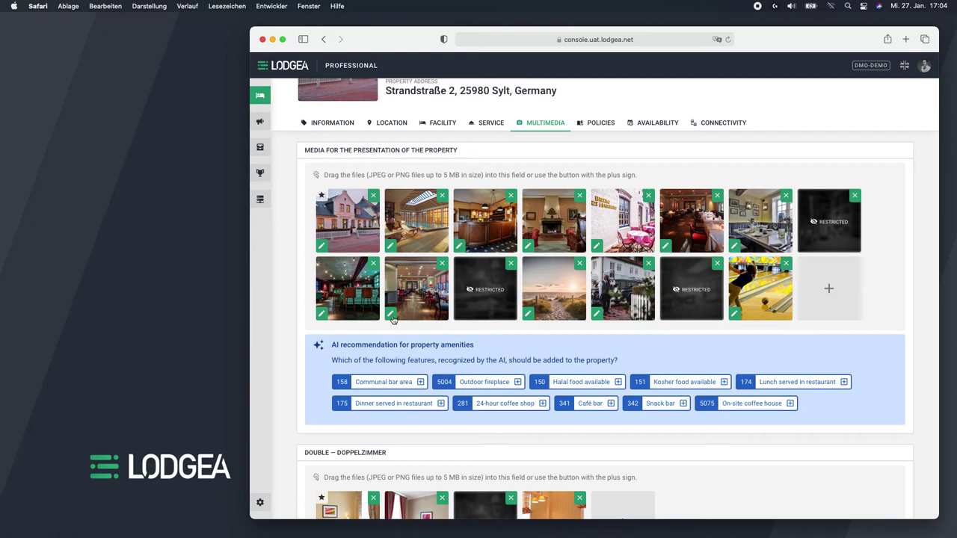
click(322, 314)
scroll(527, 268, down, 1)
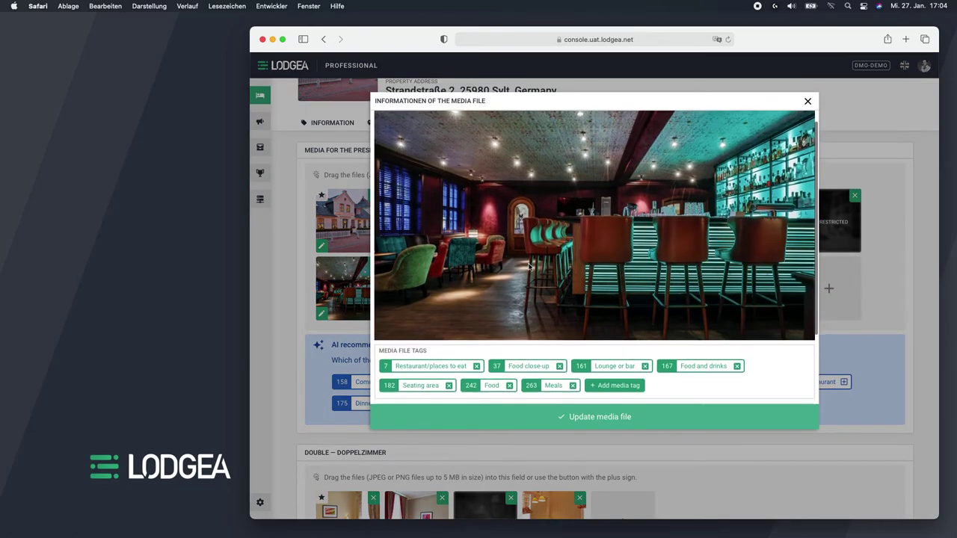
scroll(524, 351, down, 4)
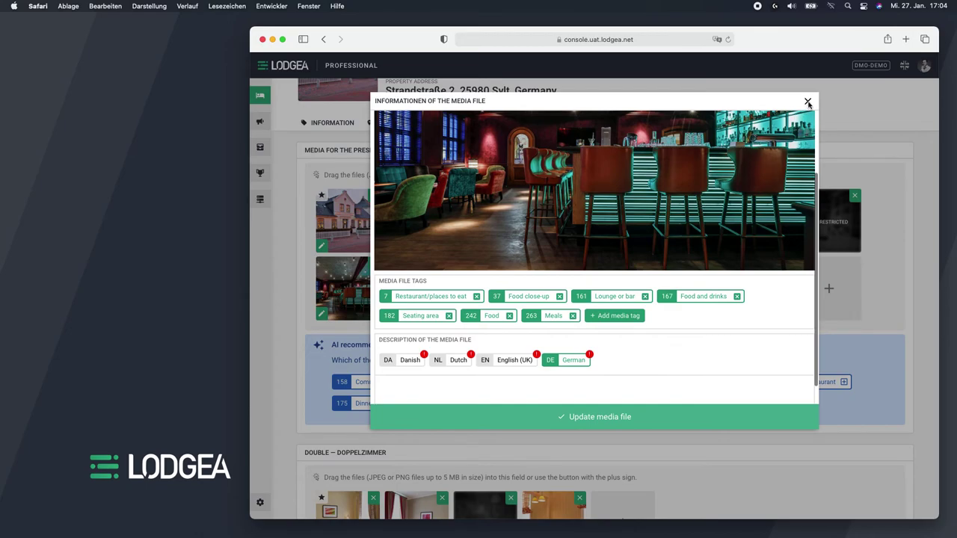
click(807, 102)
Show the property's services and examine the bistro's meals, cuisine, features, dietary options and ambiance, closing it without updating.
scroll(598, 267, down, 4)
scroll(598, 267, down, 8)
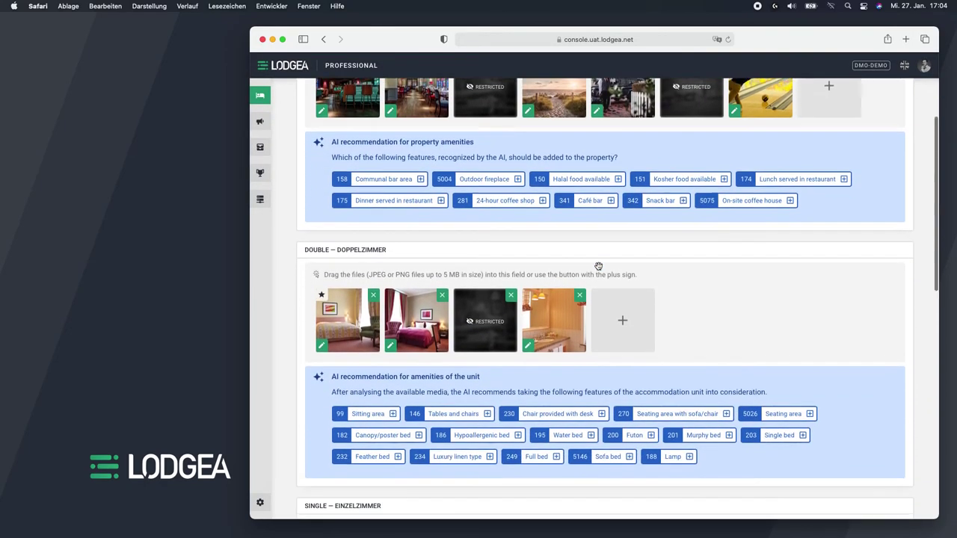
scroll(598, 270, up, 15)
scroll(486, 142, up, 3)
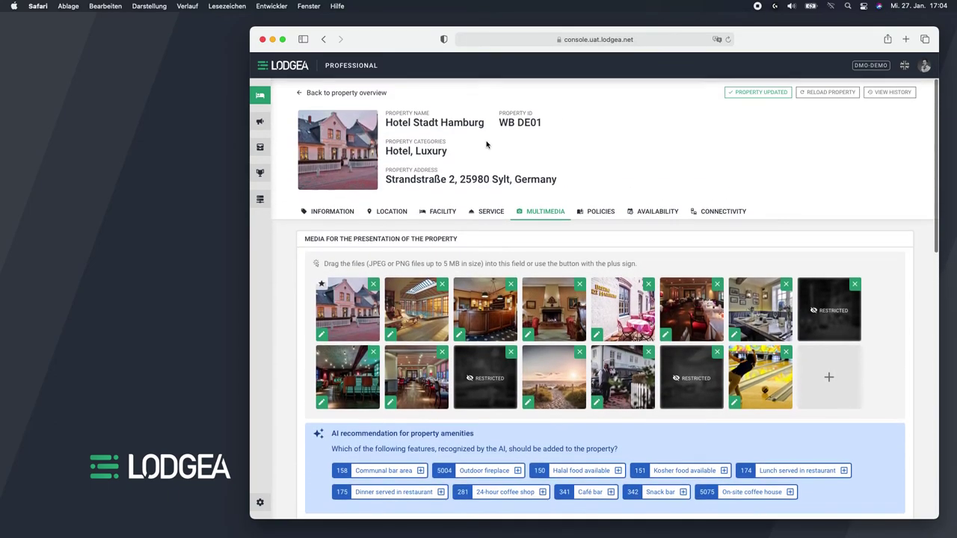
click(493, 211)
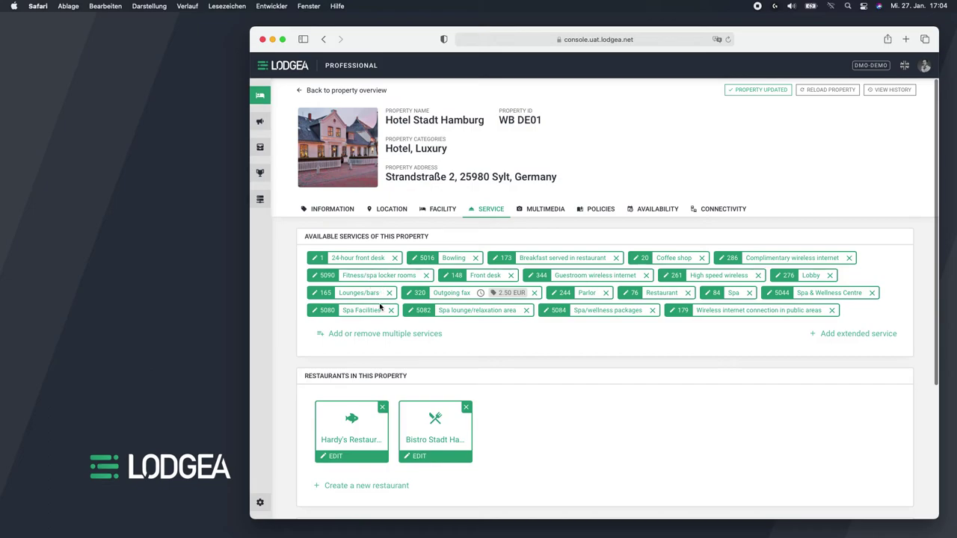
scroll(419, 389, down, 3)
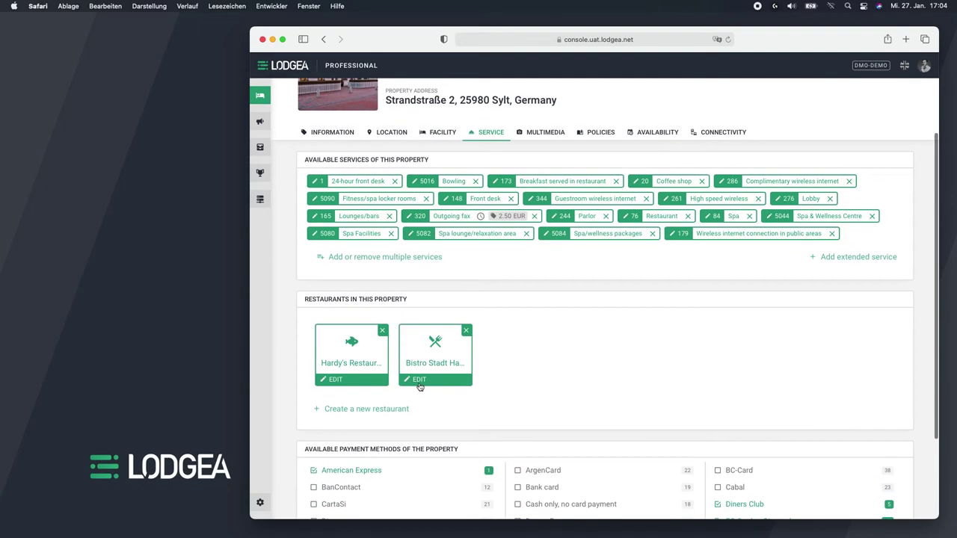
click(420, 383)
scroll(516, 272, down, 4)
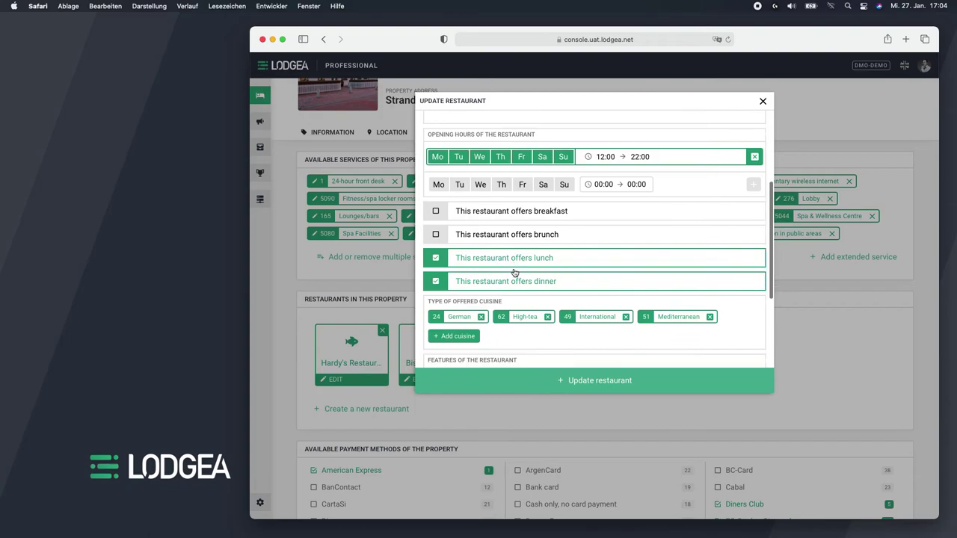
scroll(523, 307, down, 4)
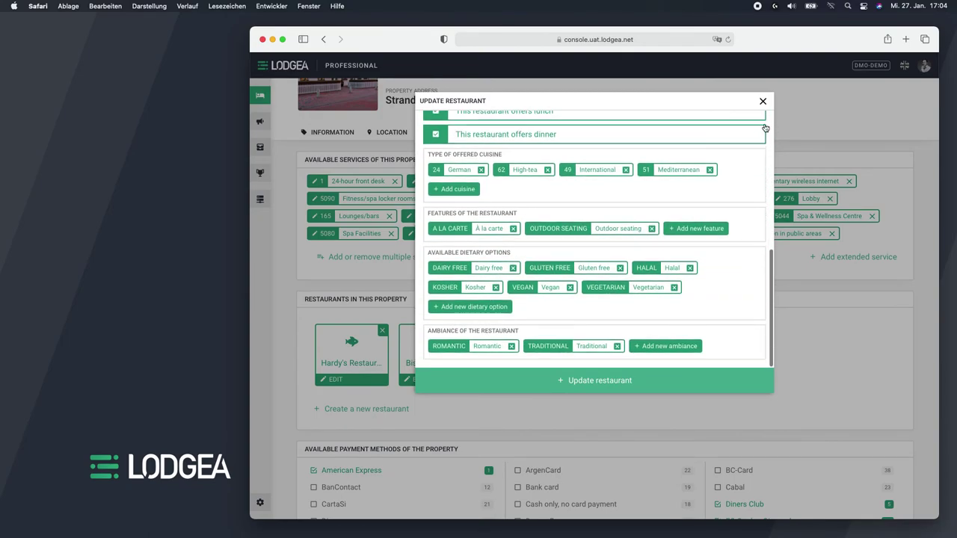
click(762, 101)
Look over the restaurants and payment methods, and expand the Double — Doppelzimmer unit in the facility section.
scroll(505, 336, down, 1)
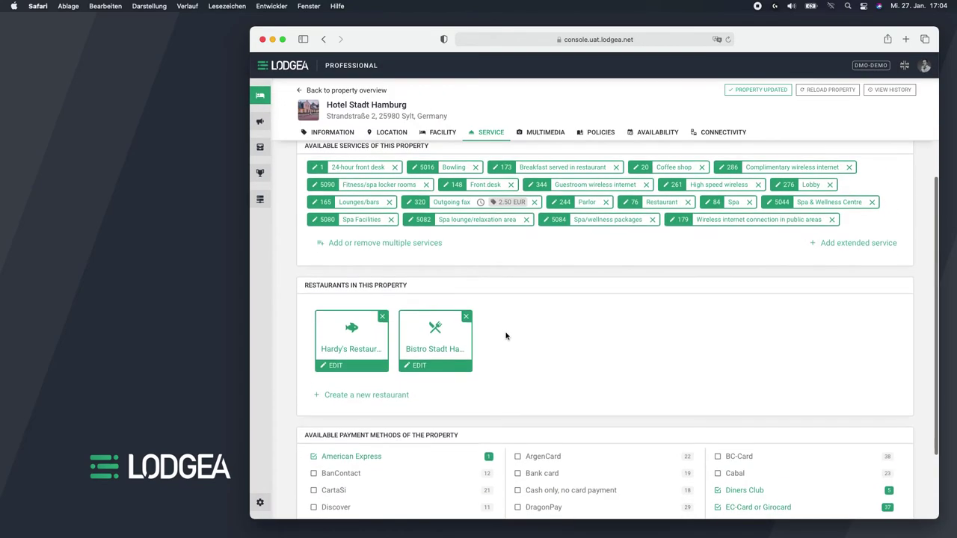
scroll(505, 335, down, 3)
scroll(506, 336, up, 3)
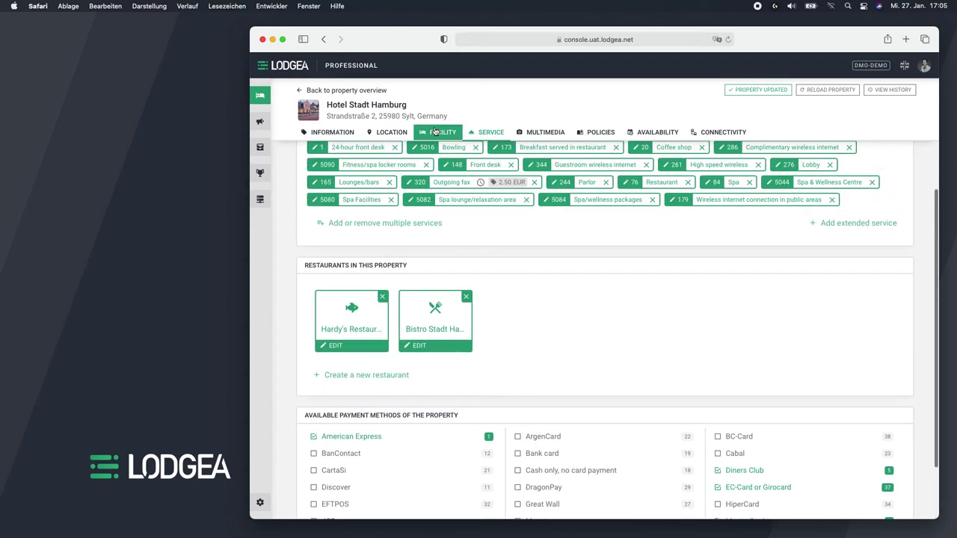
click(436, 132)
click(432, 261)
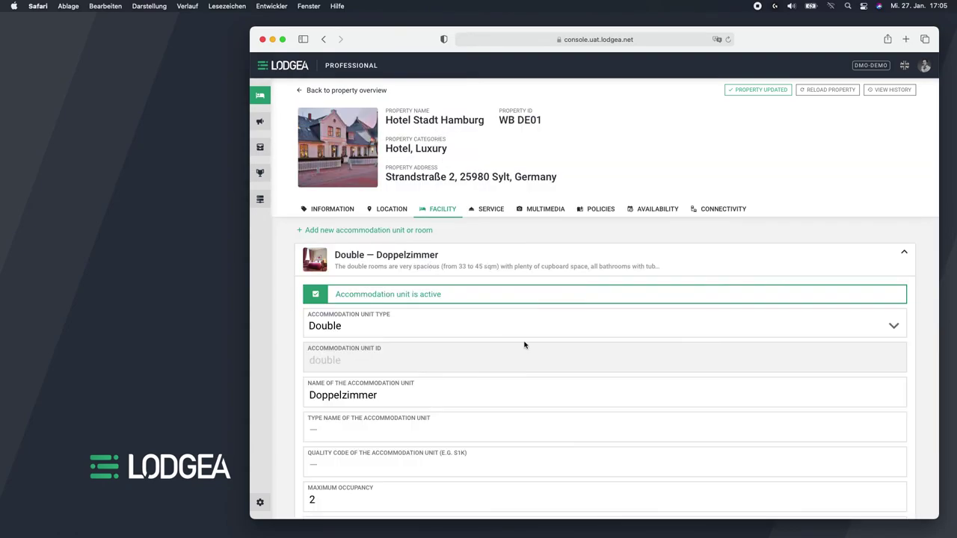
Look over the double unit's remaining details and the property's location, and return to the information section.
scroll(524, 345, down, 5)
scroll(523, 342, up, 3)
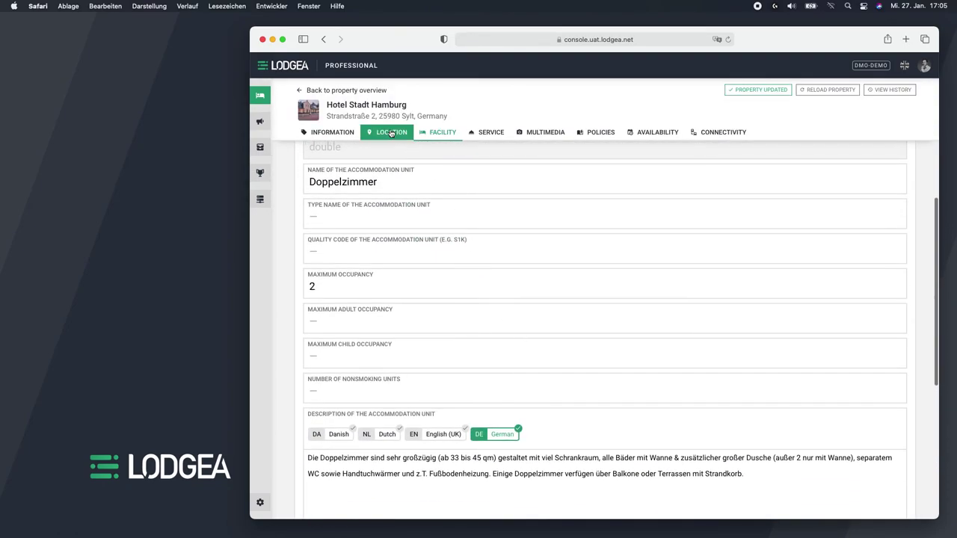
click(390, 132)
scroll(472, 292, up, 2)
scroll(472, 293, down, 5)
scroll(473, 293, down, 3)
click(332, 133)
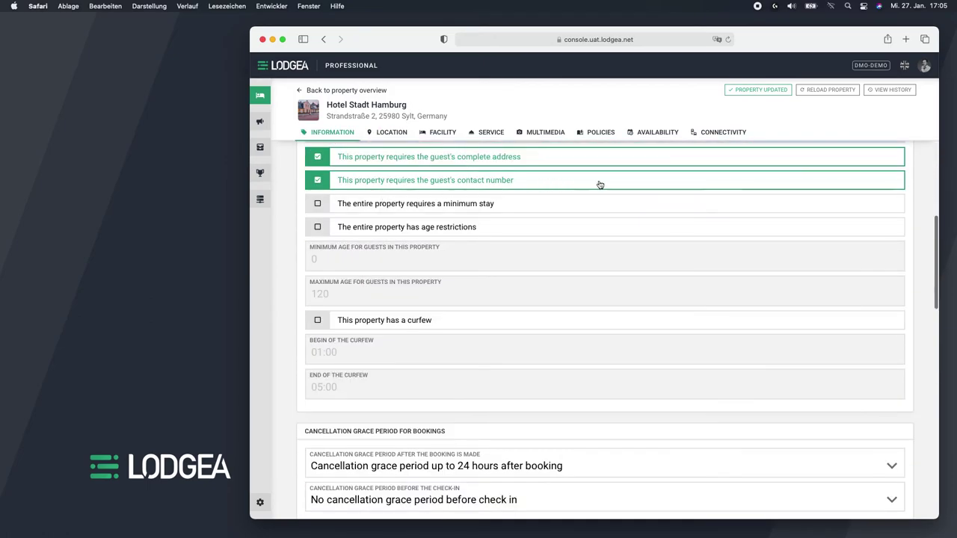
Show the property's policies and examine the check-in and check-out times, guest capacity, adults-only option and booking window of policy no. 1.
click(600, 133)
scroll(594, 237, up, 5)
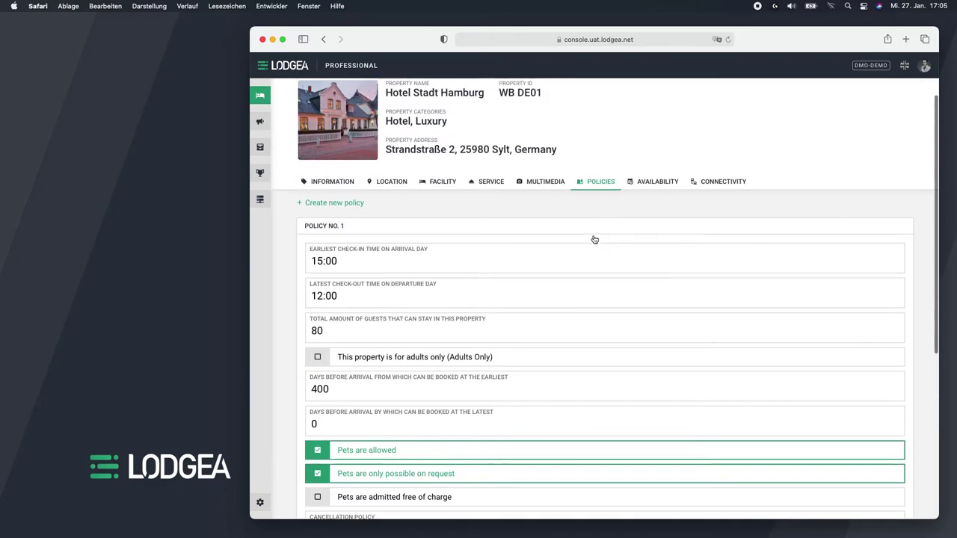
scroll(595, 239, up, 1)
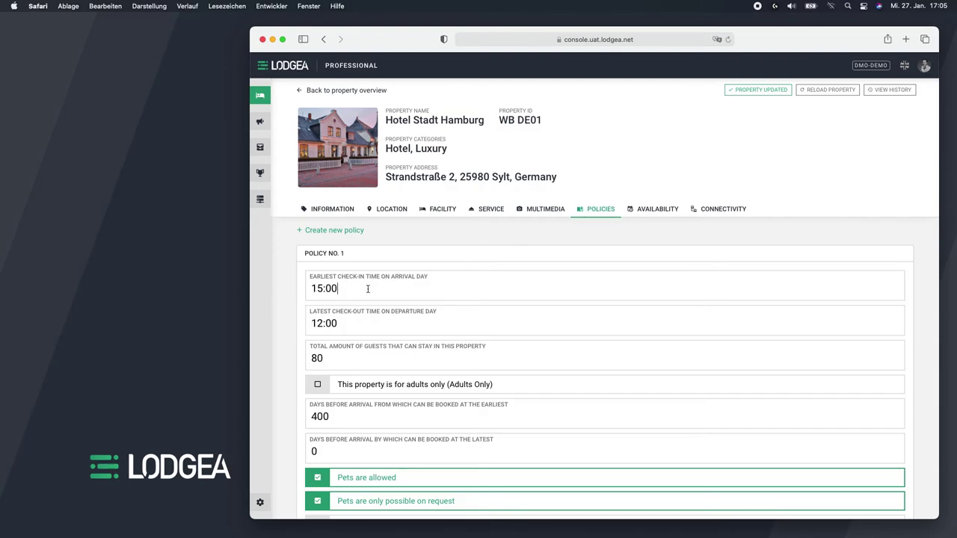
scroll(372, 290, down, 2)
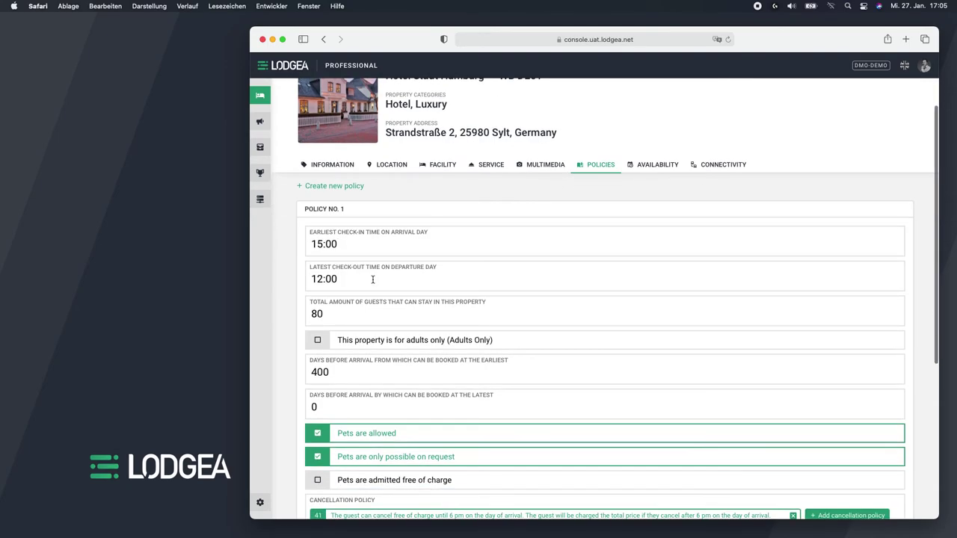
scroll(373, 278, down, 2)
click(365, 265)
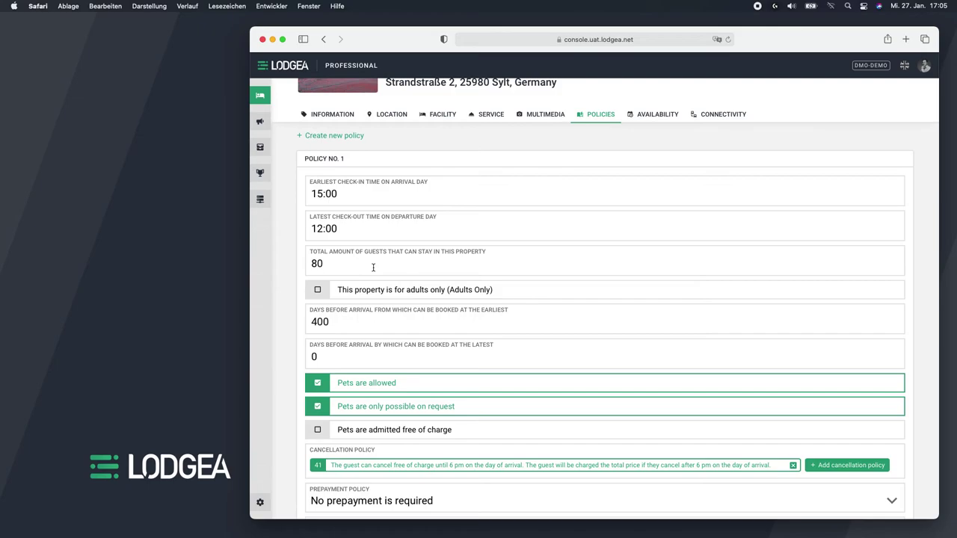
scroll(373, 267, down, 1)
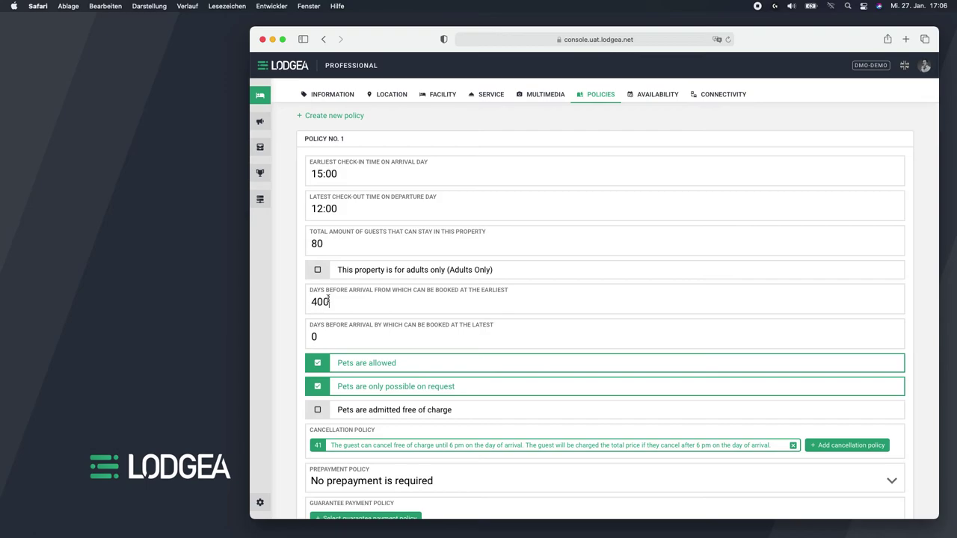
click(326, 337)
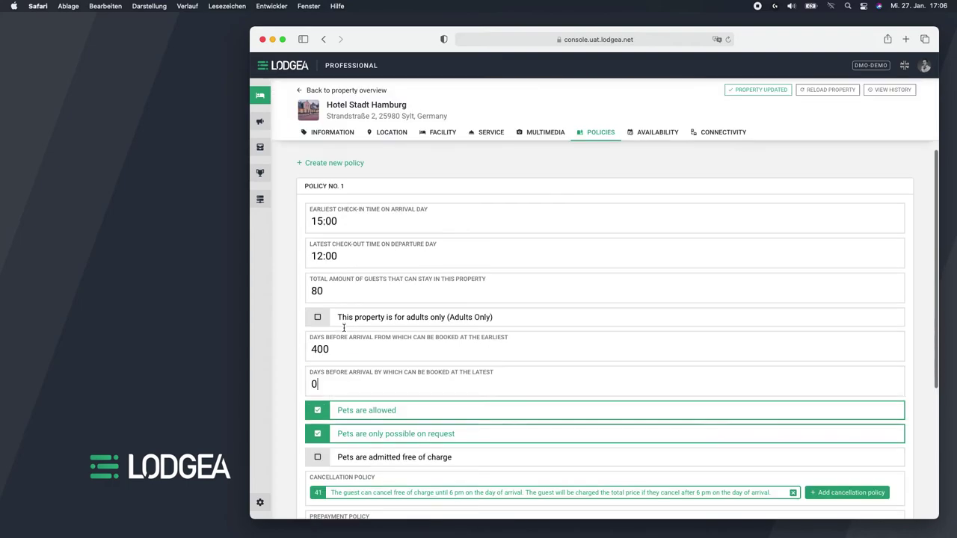
Examine the pet, cancellation and prepayment rules and the available guarantee payment conditions, closing the conditions without selecting any.
scroll(348, 336, down, 2)
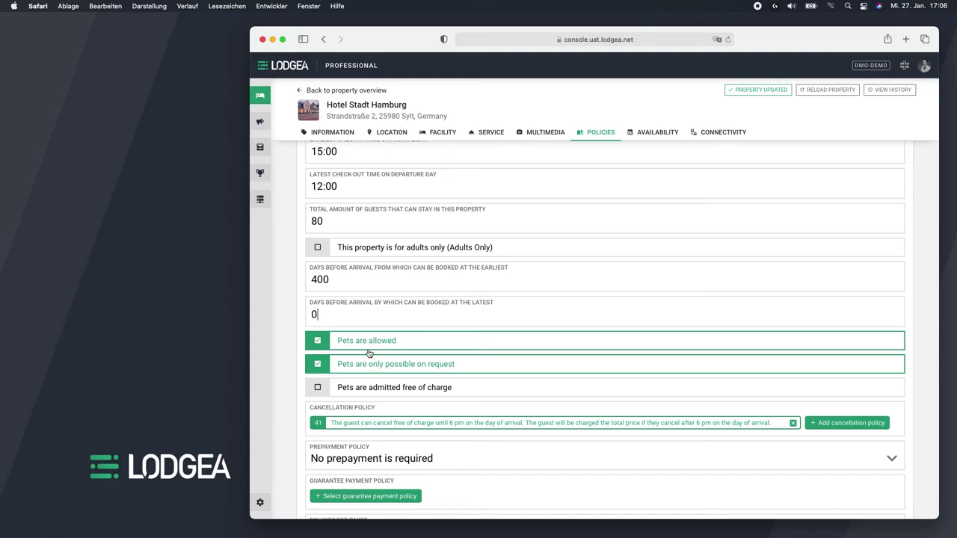
scroll(374, 368, down, 1)
scroll(373, 368, down, 3)
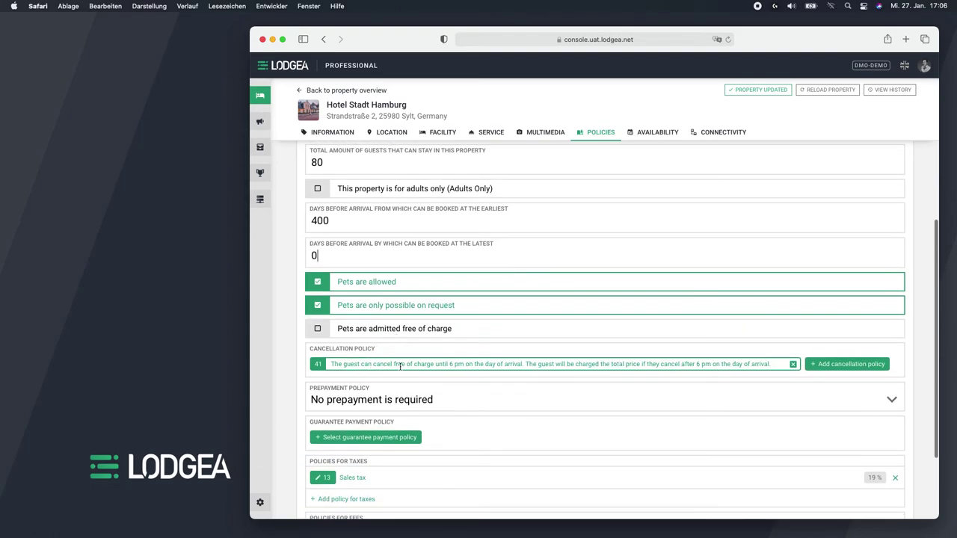
scroll(448, 358, down, 4)
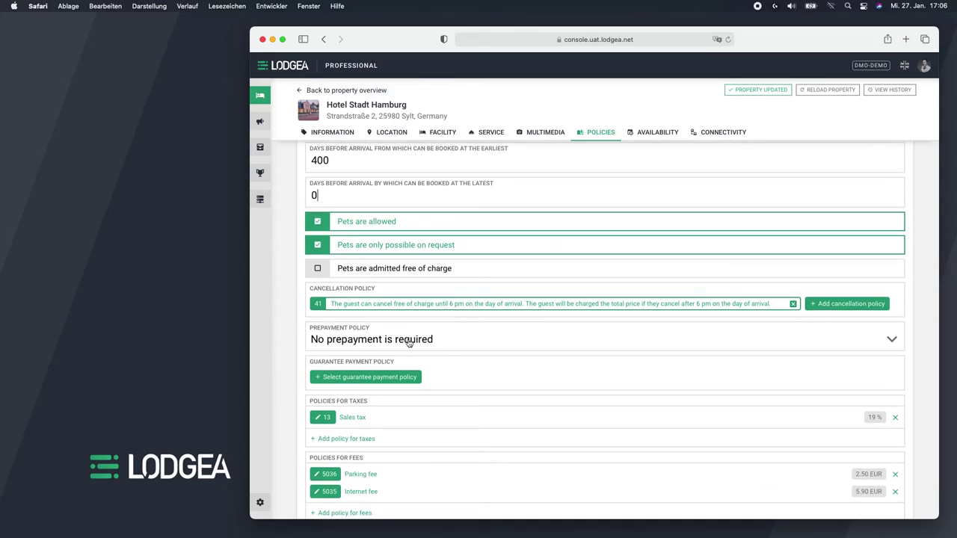
scroll(409, 343, down, 3)
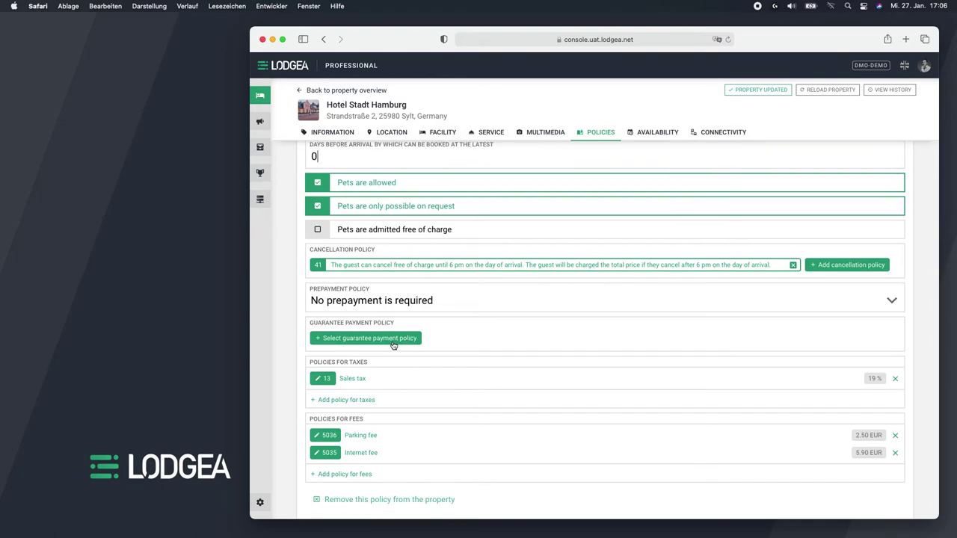
click(394, 339)
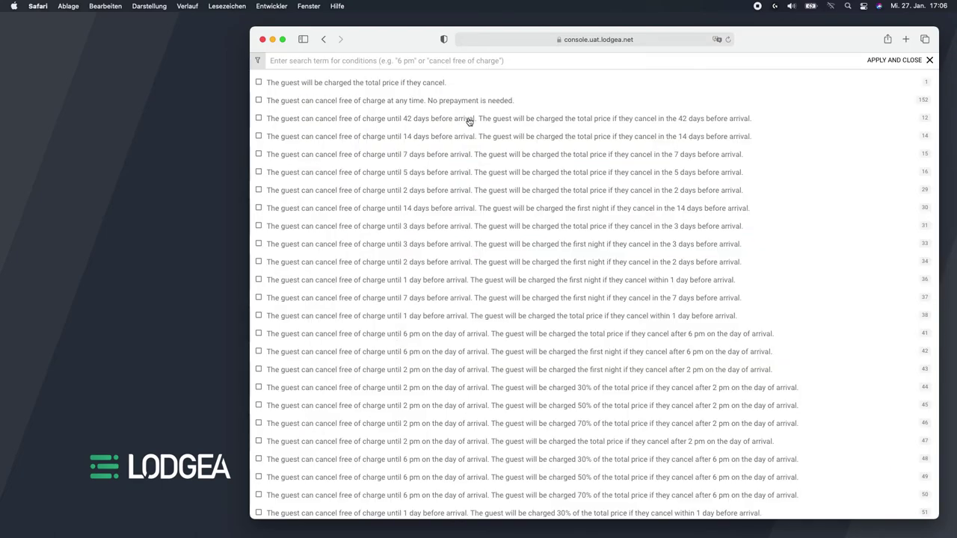
click(910, 61)
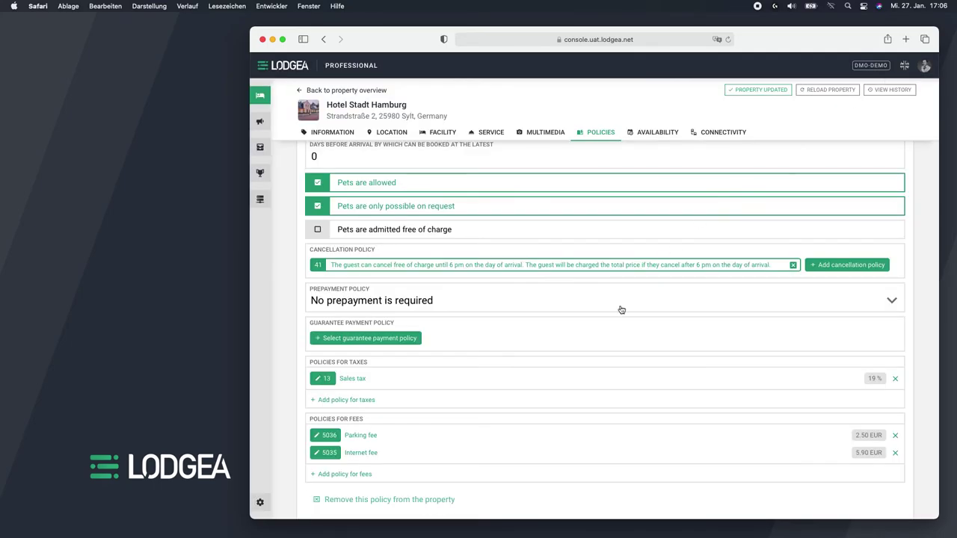
Start a new tax policy and examine the available tax types, keeping Assessment/license tax.
scroll(487, 326, down, 1)
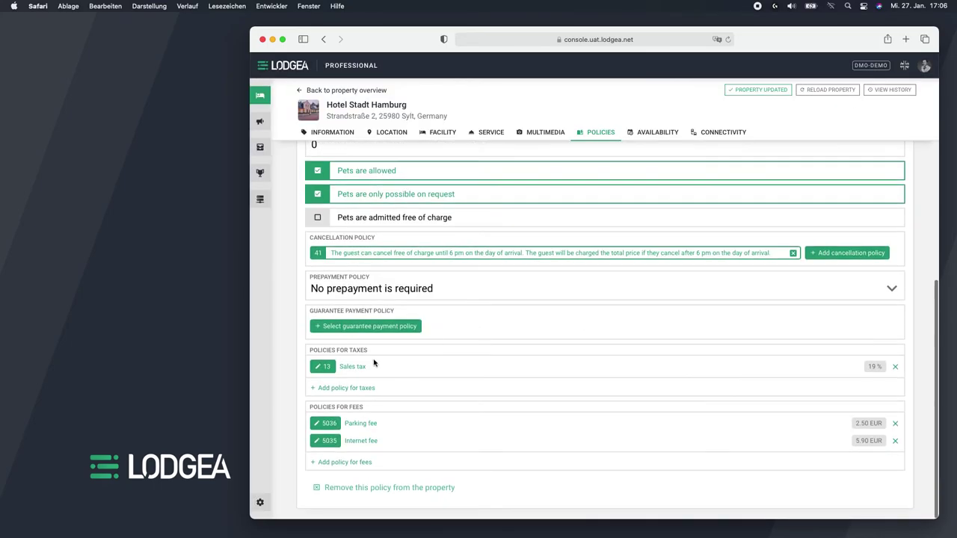
click(322, 389)
click(539, 145)
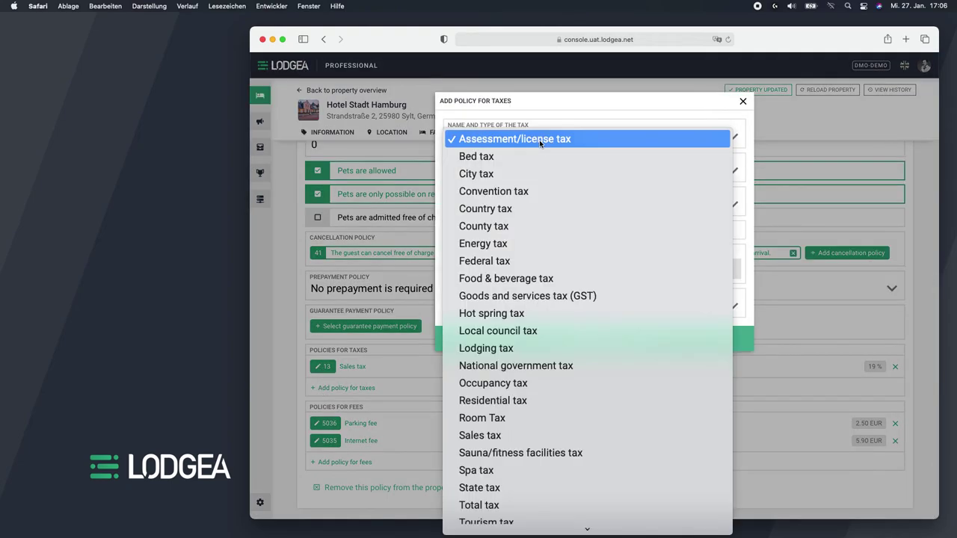
scroll(561, 207, down, 1)
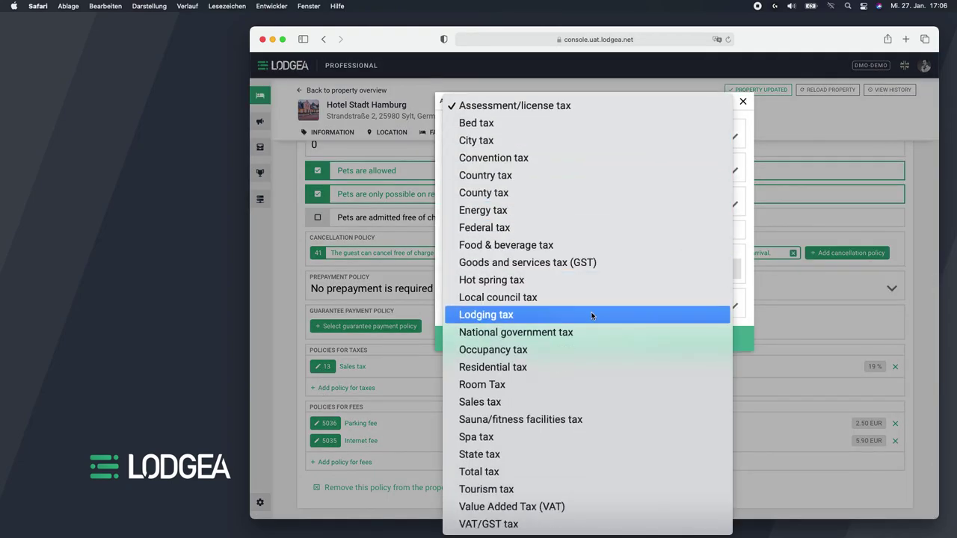
click(750, 114)
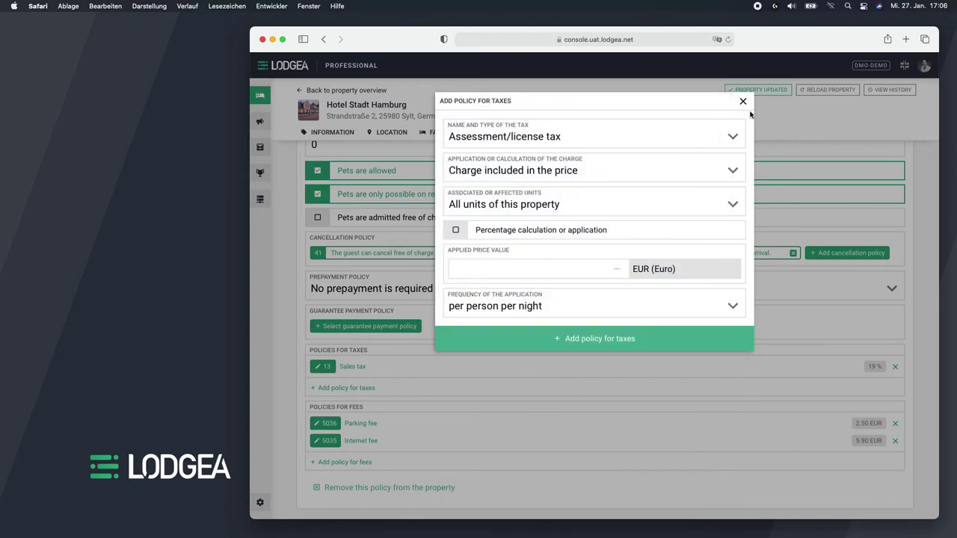
Examine the new tax policy's charge application, currency and frequency options, and close it without adding the tax.
click(575, 176)
click(575, 175)
click(658, 268)
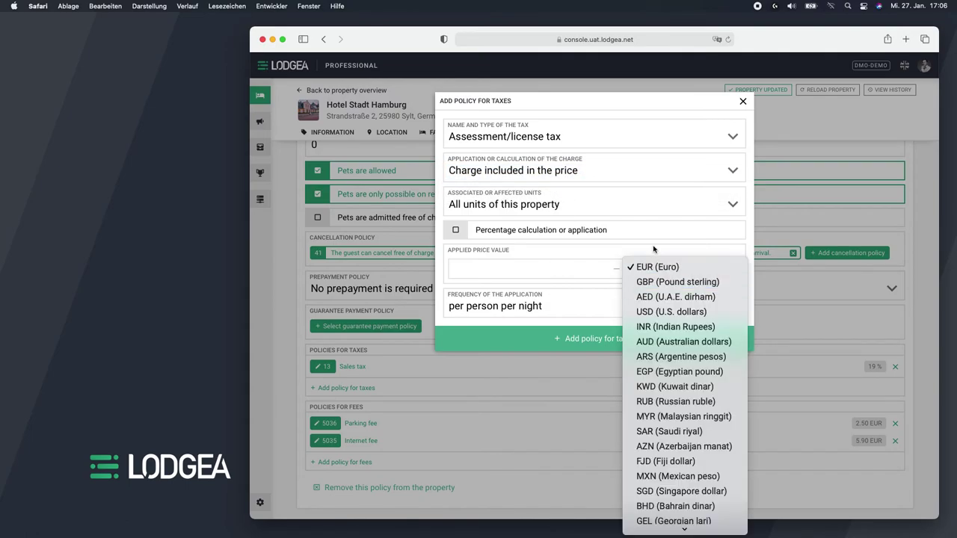
click(659, 266)
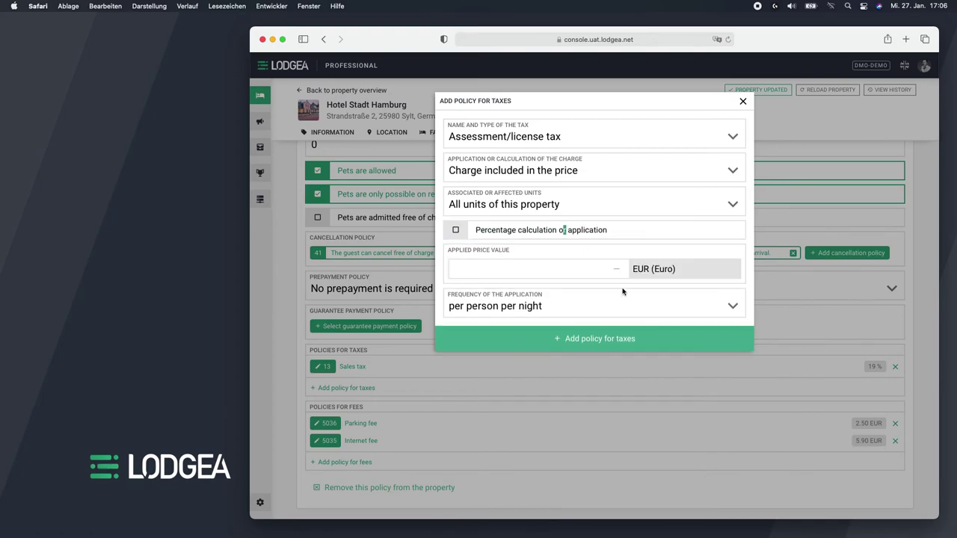
click(596, 309)
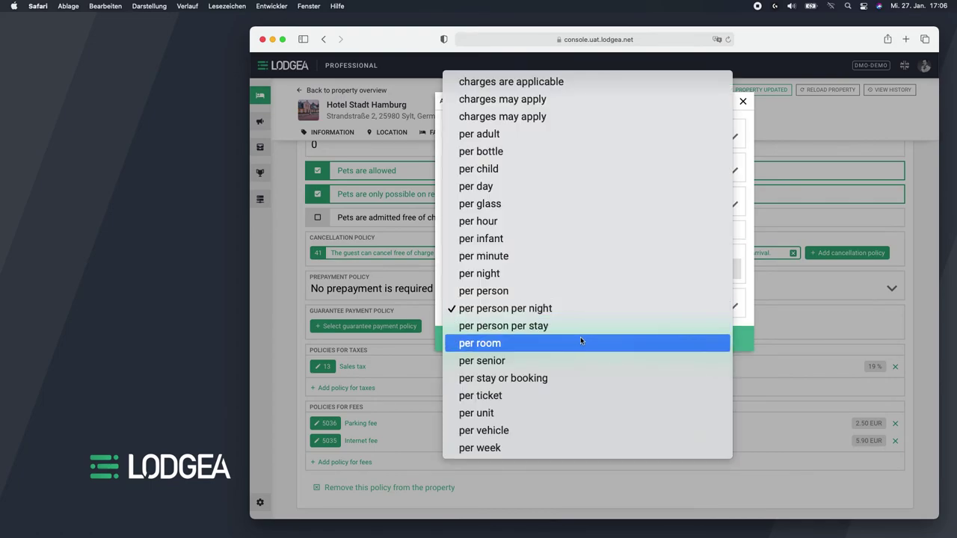
click(753, 311)
click(743, 102)
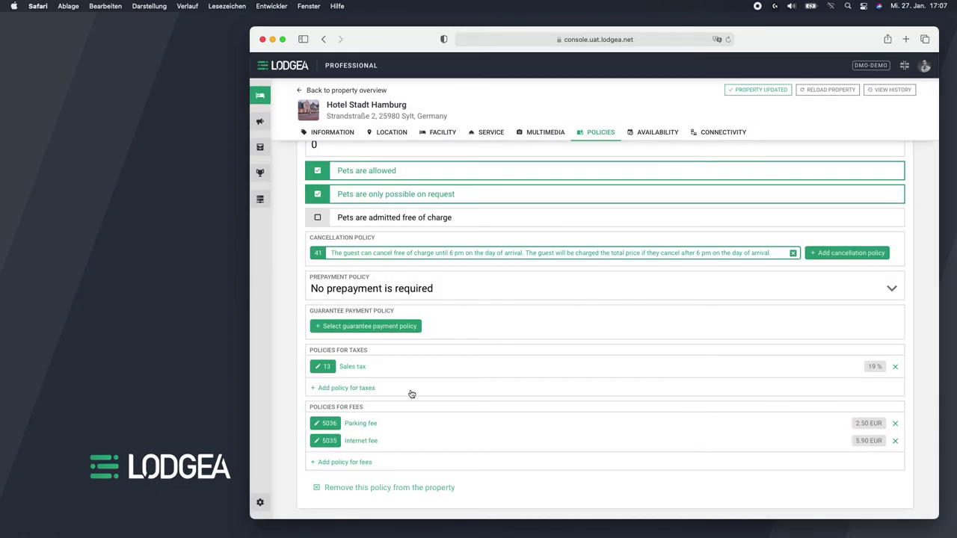
Examine the parking fee's price, frequency, location, reservation and property settings, closing the fee without changes.
click(321, 425)
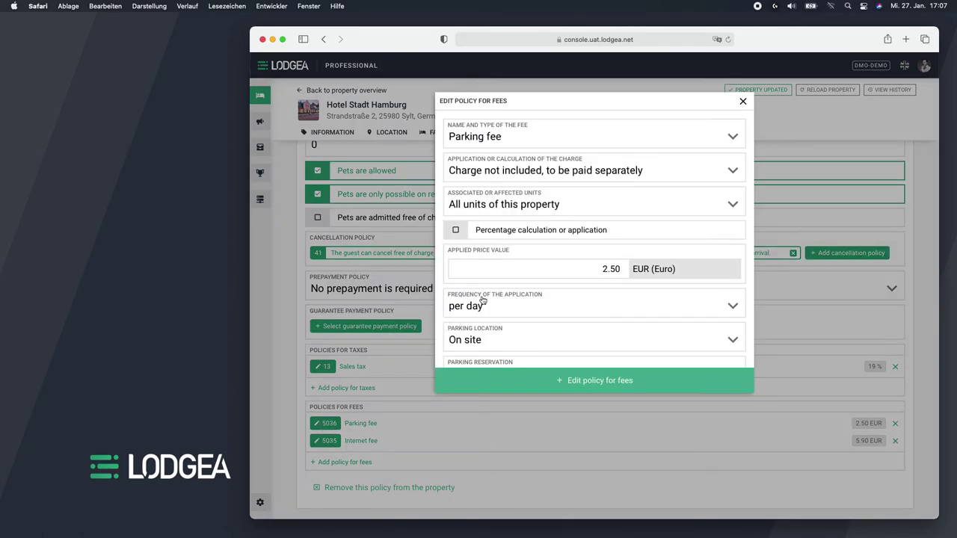
scroll(531, 262, down, 3)
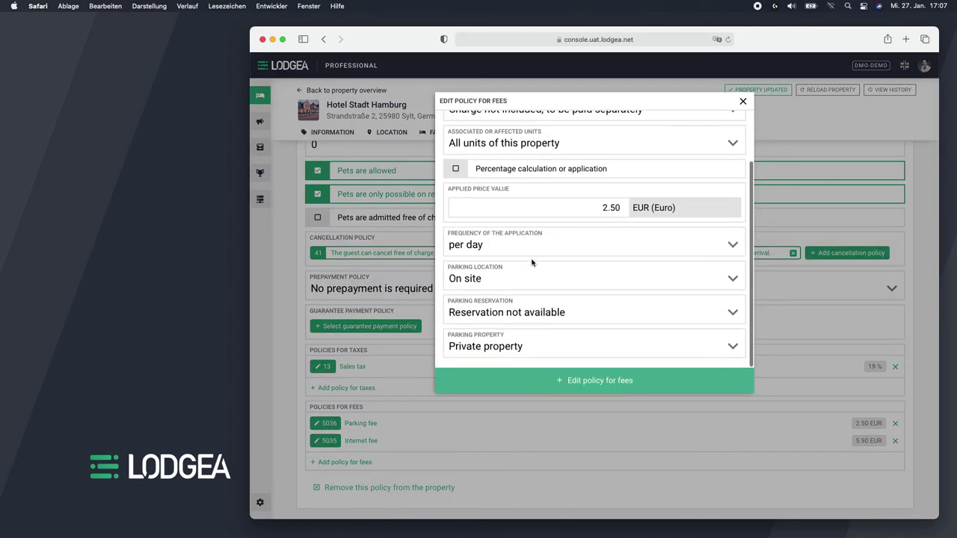
scroll(532, 261, up, 3)
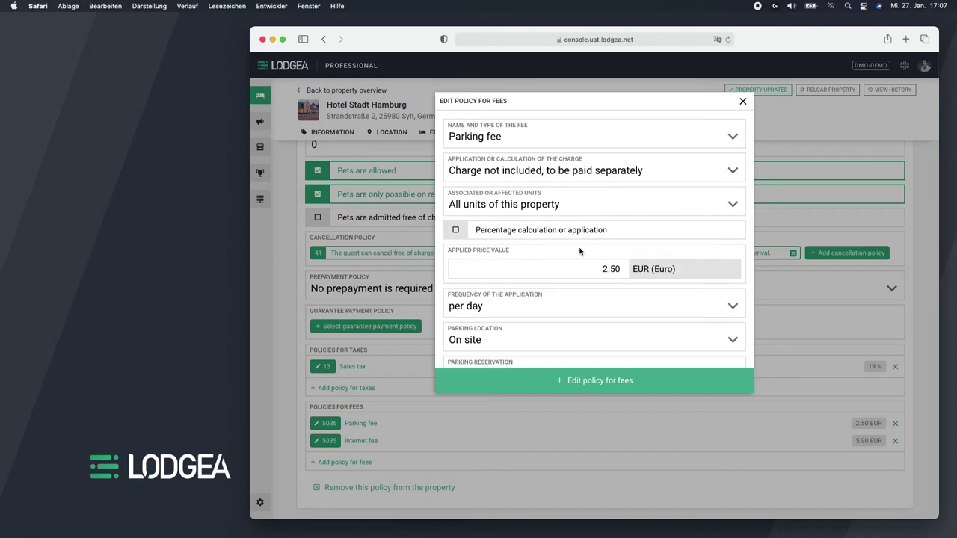
scroll(589, 254, down, 1)
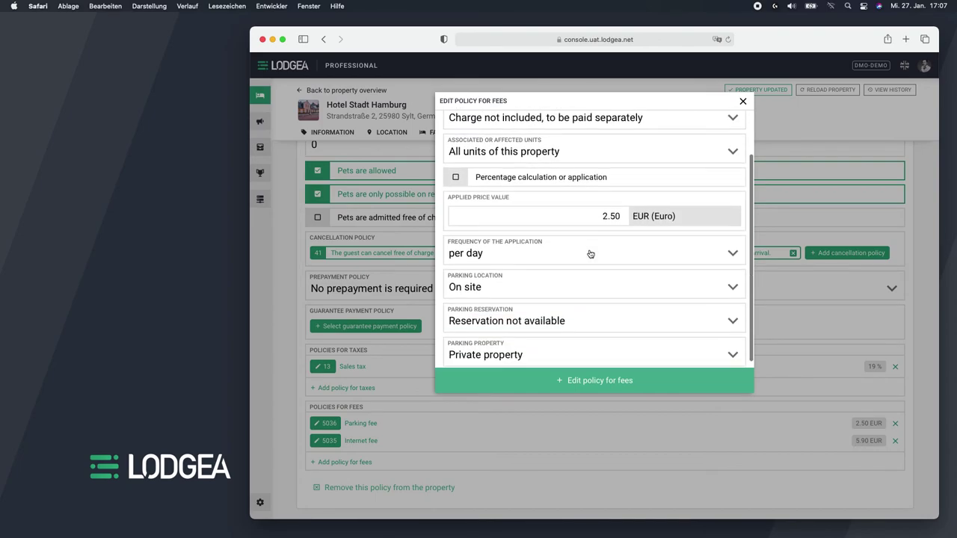
click(742, 103)
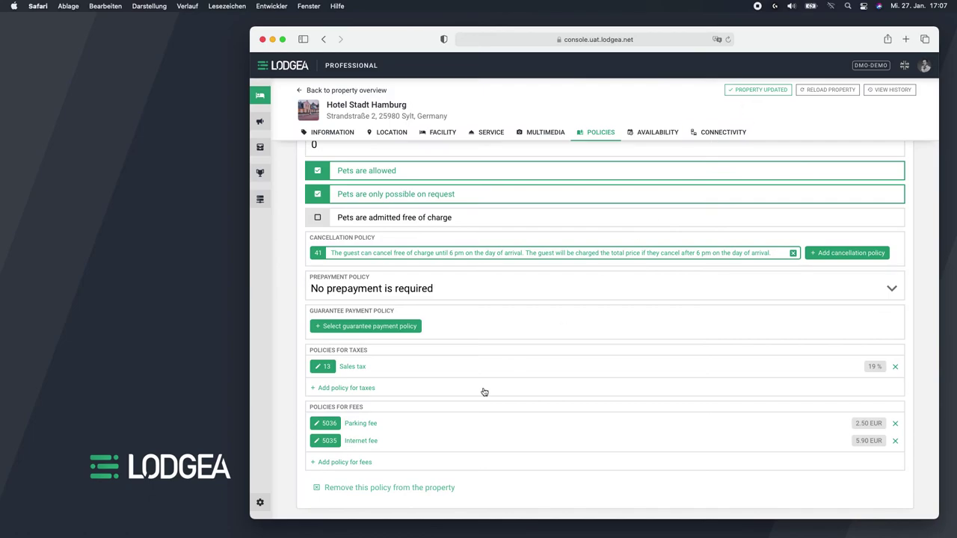
Examine the internet fee's price, frequency, access type and coverage settings, closing the fee without changes.
click(324, 442)
scroll(534, 239, down, 1)
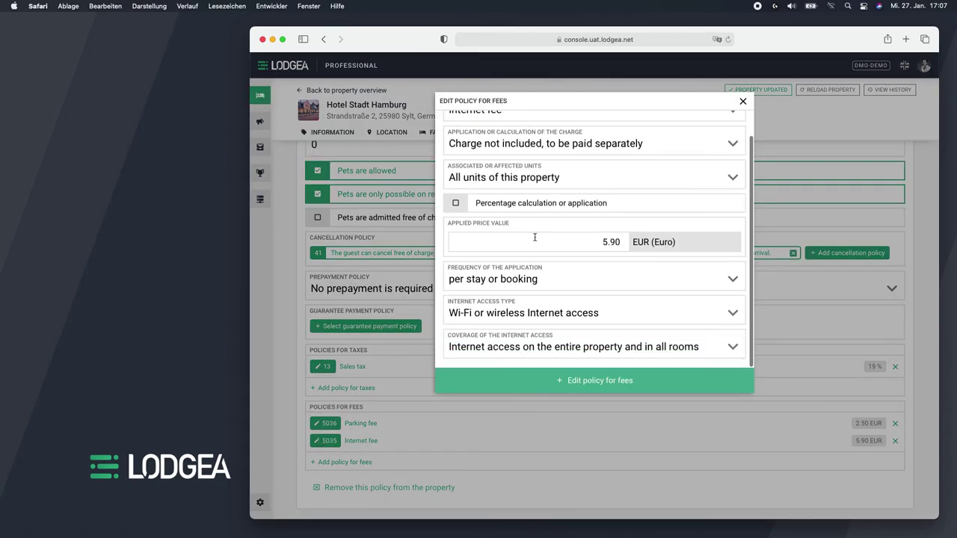
click(743, 102)
Start a new fee policy and set its fee type to Ski pass.
click(344, 462)
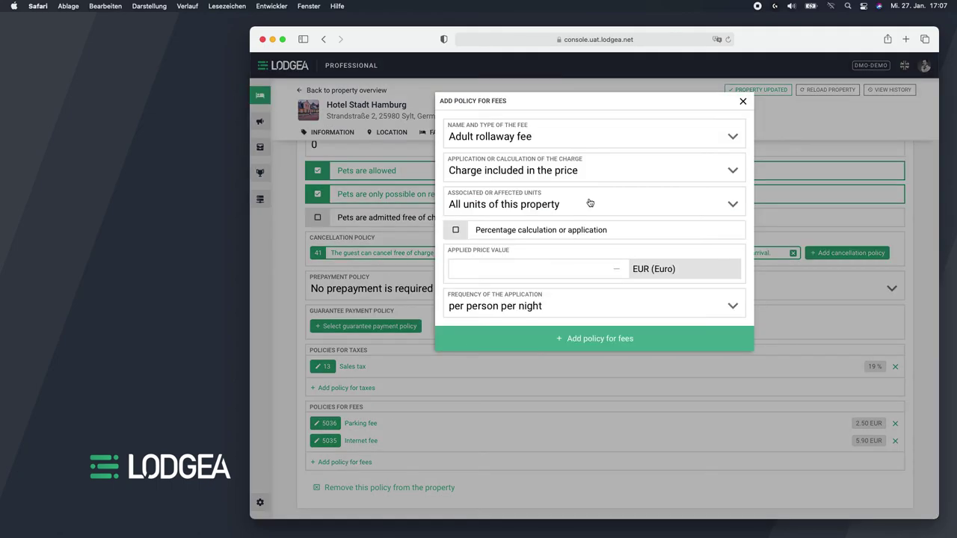
click(527, 144)
scroll(566, 299, down, 10)
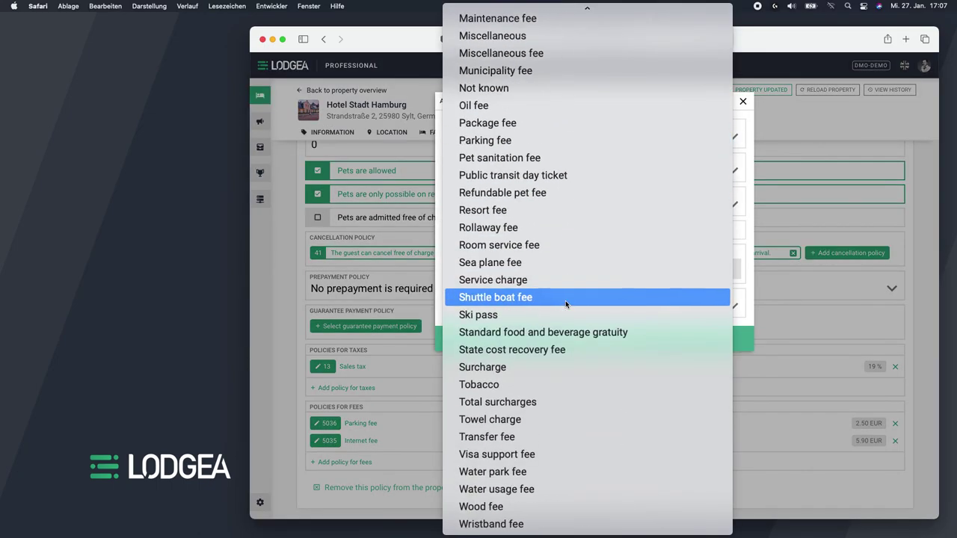
click(484, 316)
Try the ski pass charge as not included, to be paid separately, for all units, and switch it back to included in the price.
click(510, 179)
click(502, 191)
click(523, 204)
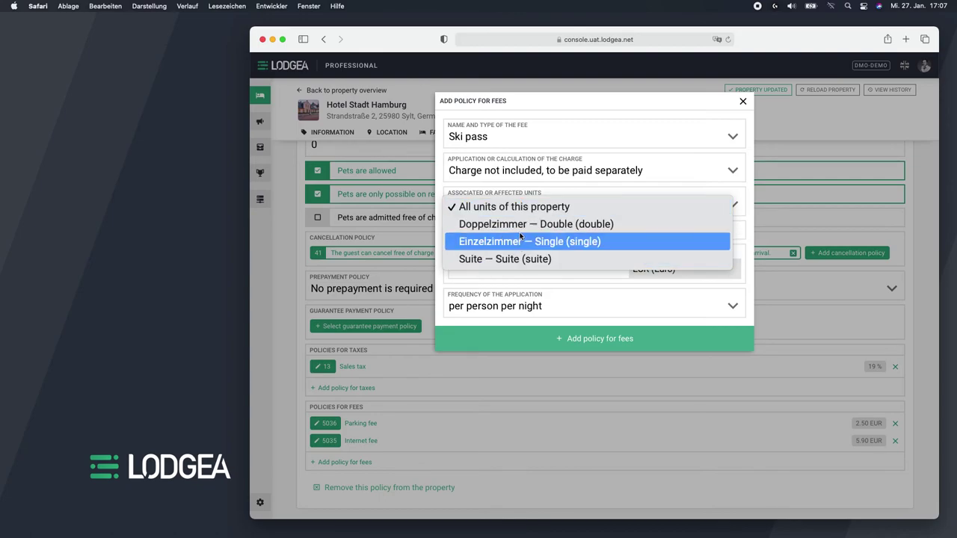
click(526, 213)
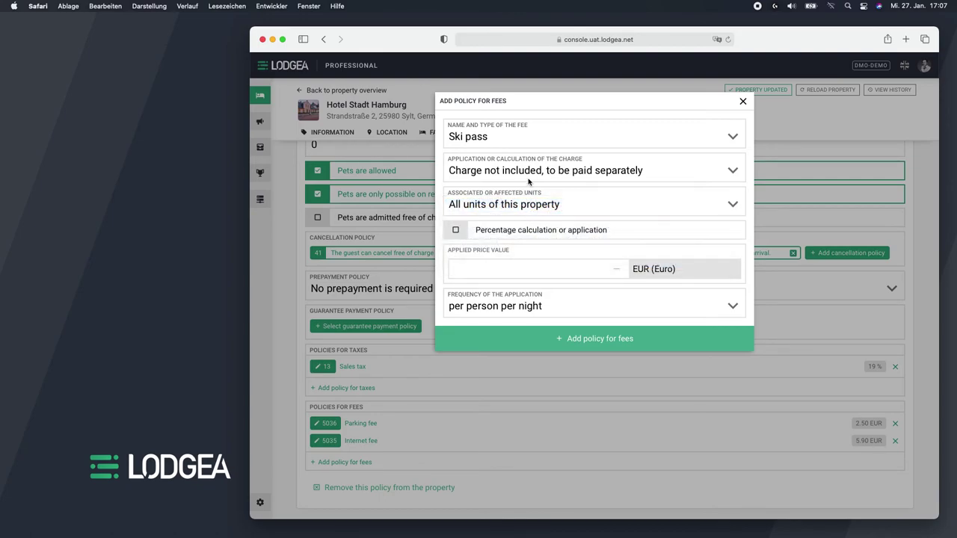
click(529, 179)
click(526, 159)
Apply the ski pass fee to the Suite unit with a price value of 89 in NOK (Norwegian crowns).
click(526, 204)
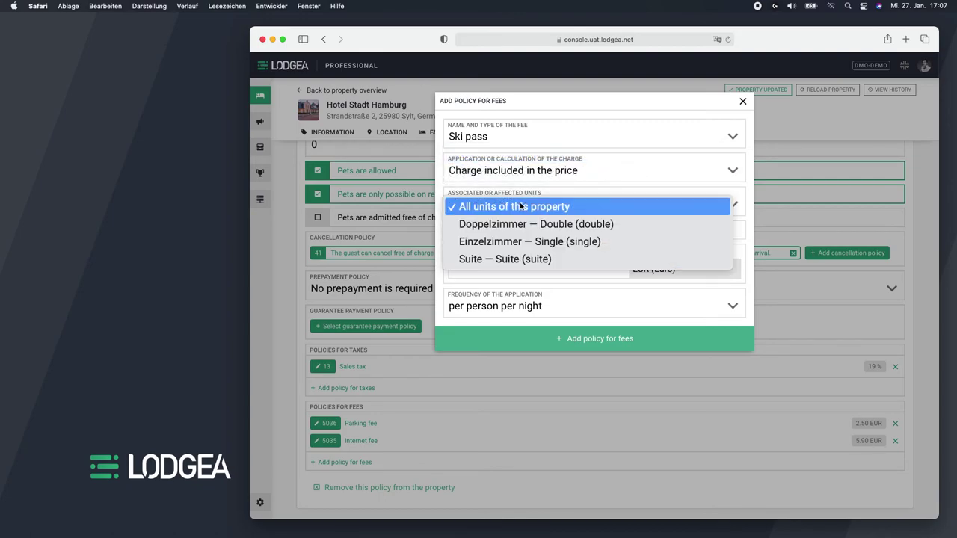
click(518, 261)
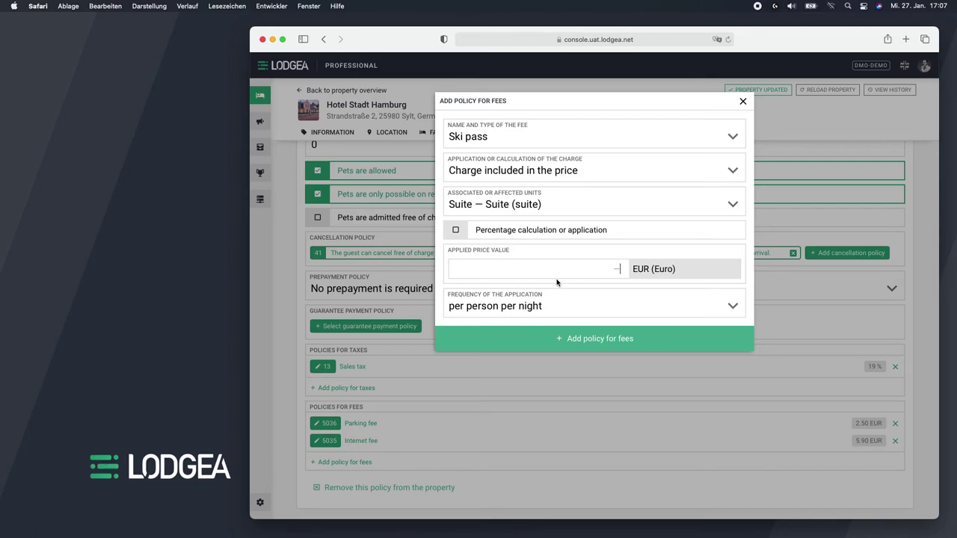
text(89)
click(646, 274)
scroll(692, 368, down, 5)
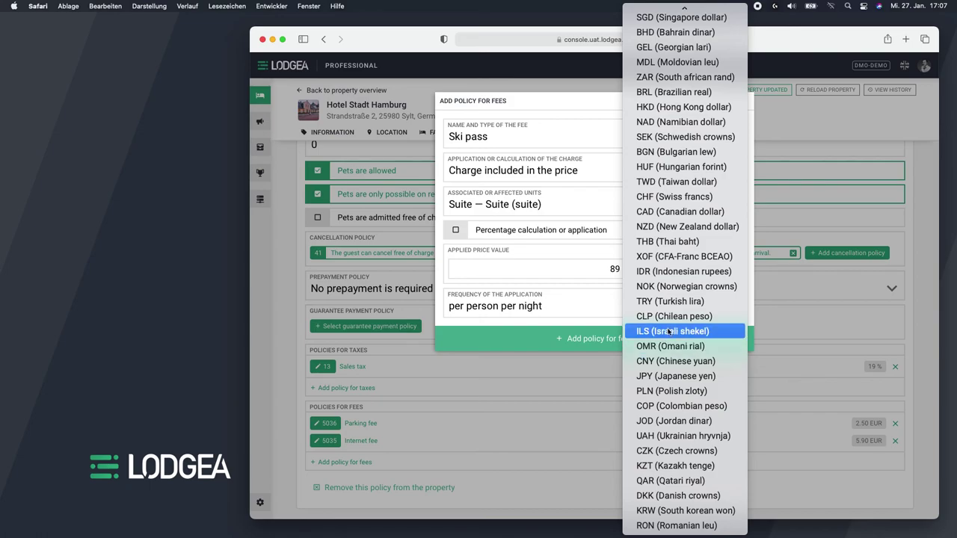
click(674, 288)
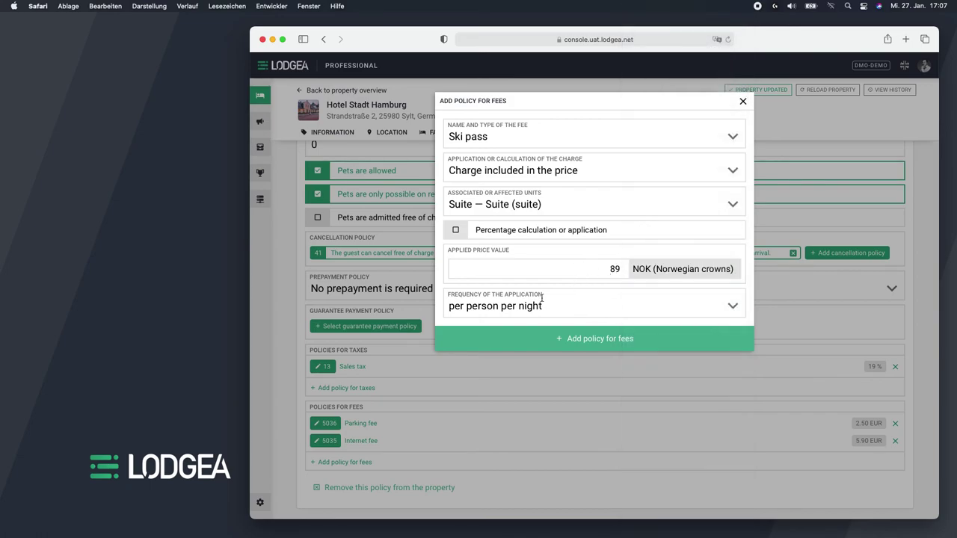
Set the frequency to per person per stay, then add the ski pass fee and save the property.
click(515, 309)
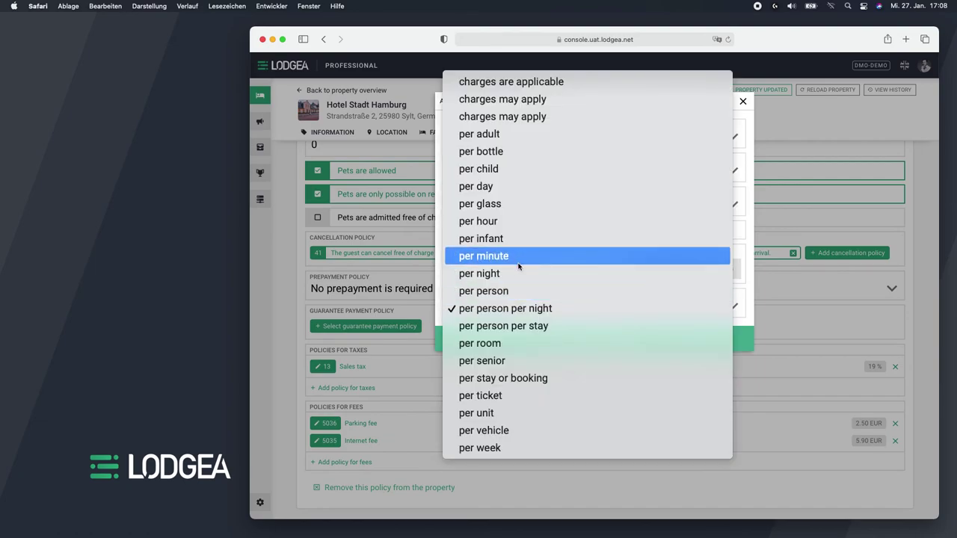
click(533, 326)
click(591, 338)
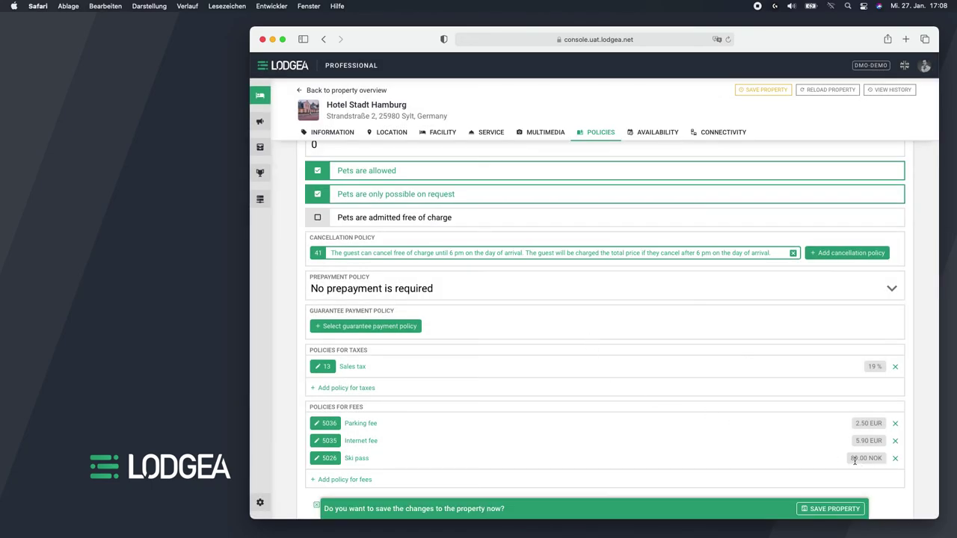
click(834, 508)
Reload Hotel Stadt Hamburg's property data and view its version history, closing it without choosing a version.
scroll(608, 395, down, 1)
scroll(609, 394, up, 5)
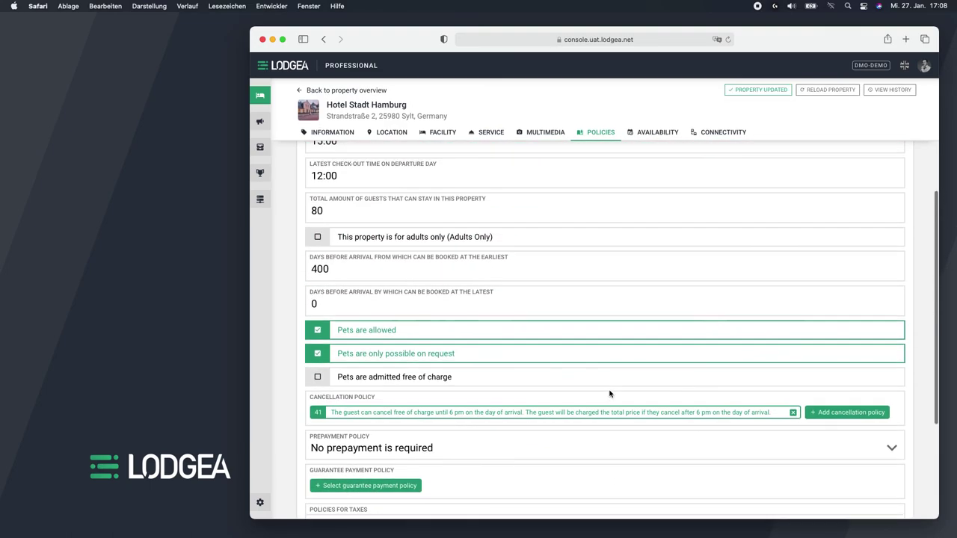
scroll(608, 394, up, 3)
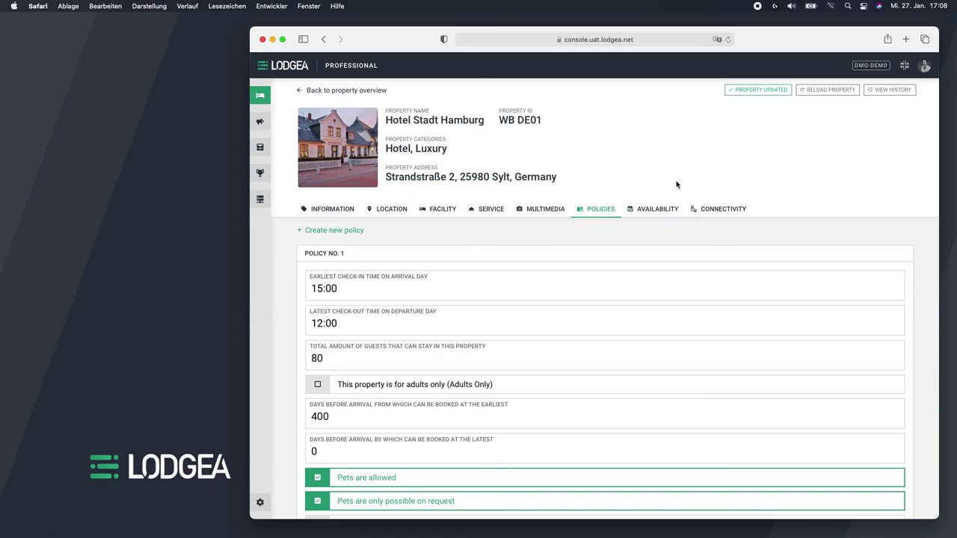
scroll(760, 95, up, 2)
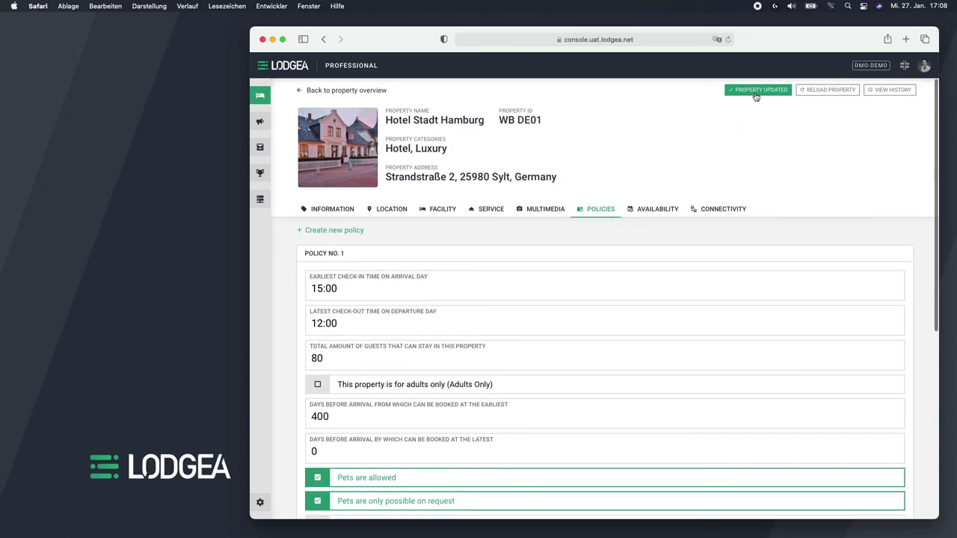
scroll(753, 94, down, 1)
scroll(752, 96, up, 1)
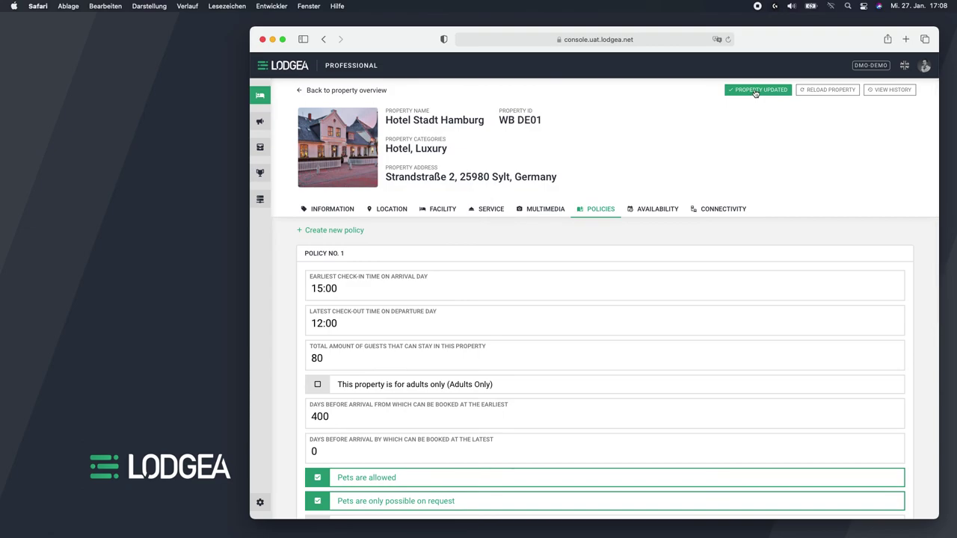
click(809, 92)
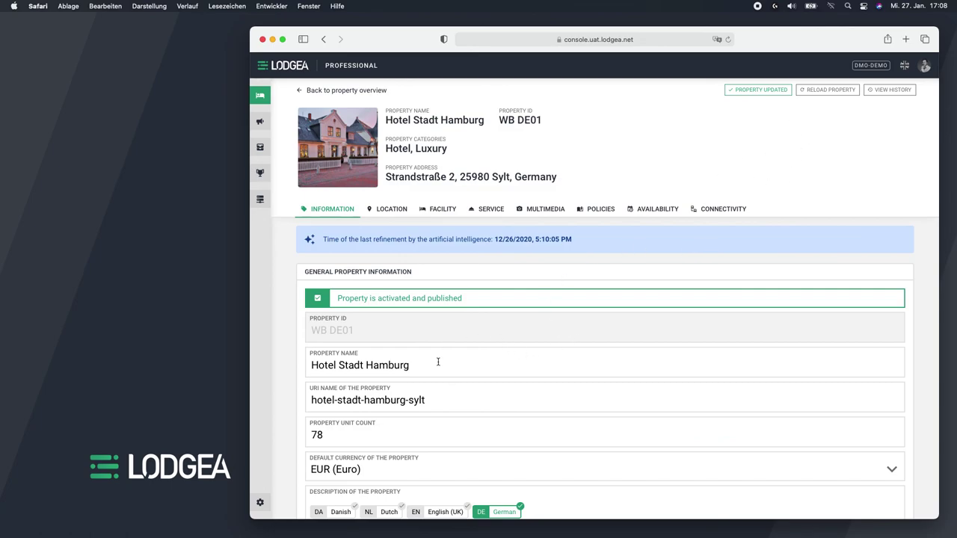
click(820, 94)
click(899, 92)
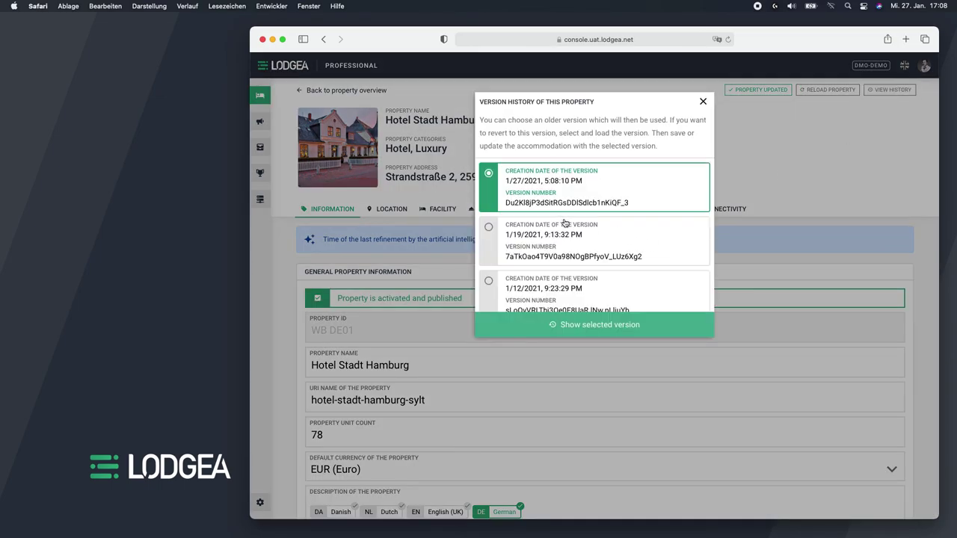
click(703, 102)
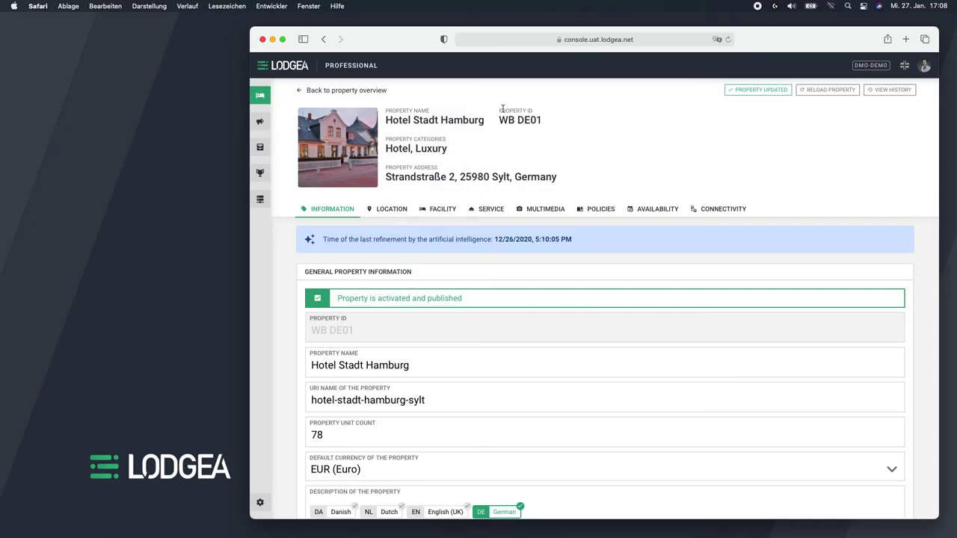
Open Hotel Sylter Blaumuschel from the property overview and browse its version history for older versions.
click(342, 90)
click(314, 187)
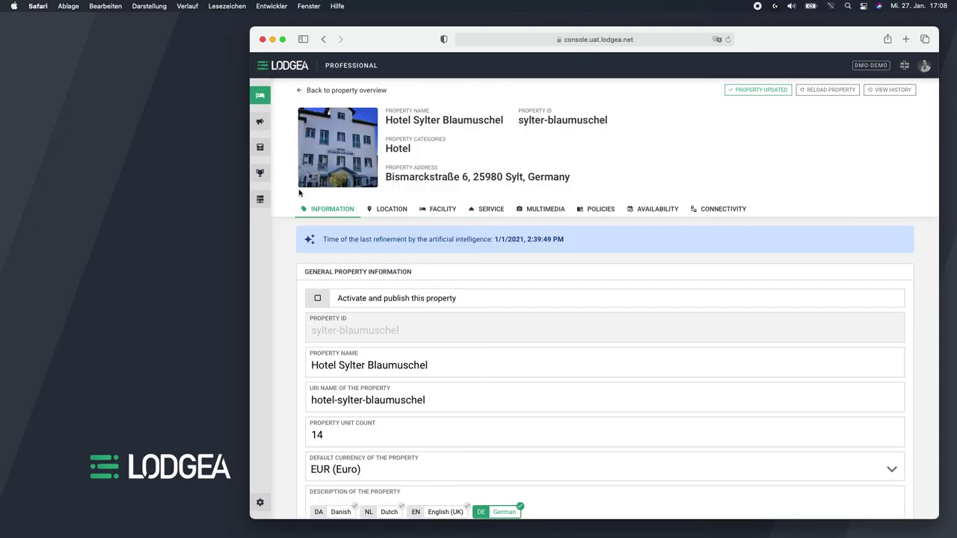
click(890, 90)
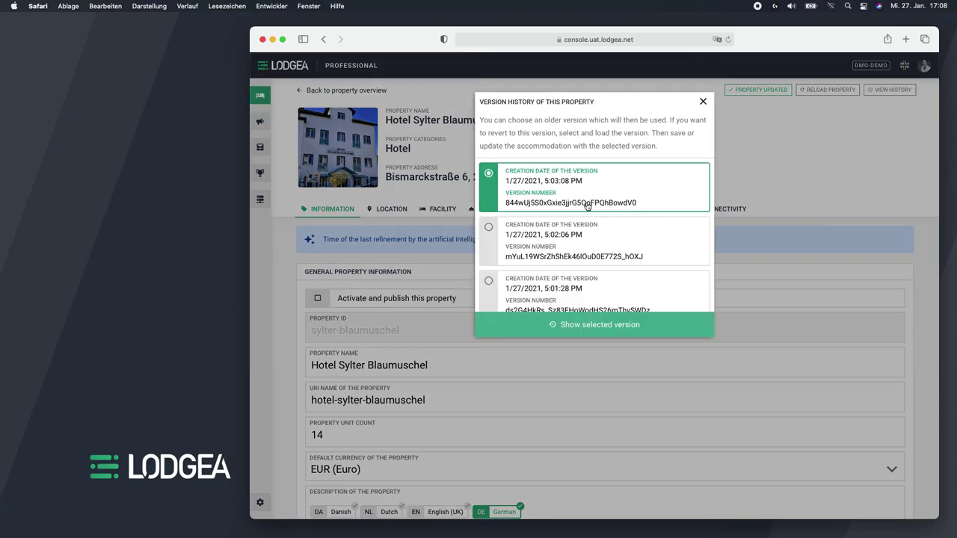
scroll(574, 209, down, 2)
scroll(574, 209, down, 4)
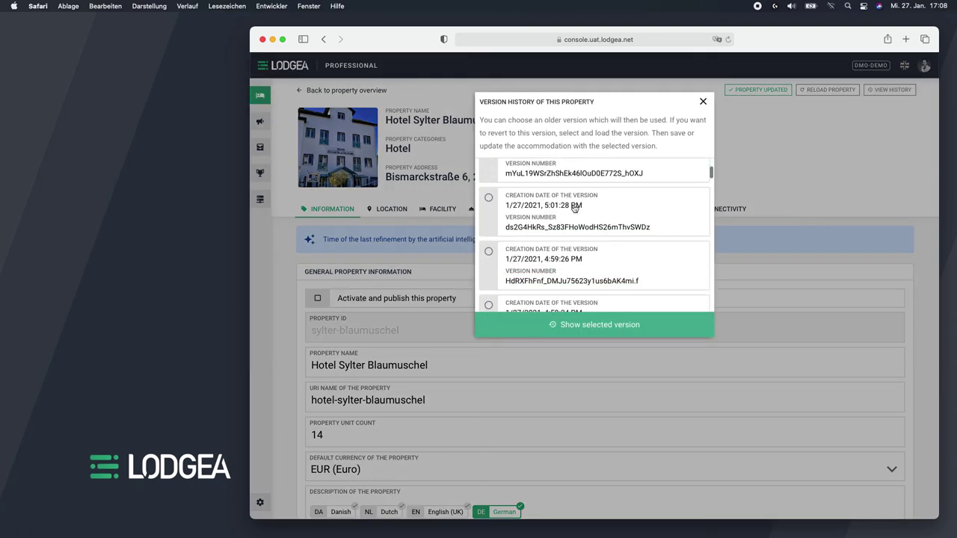
scroll(574, 208, down, 8)
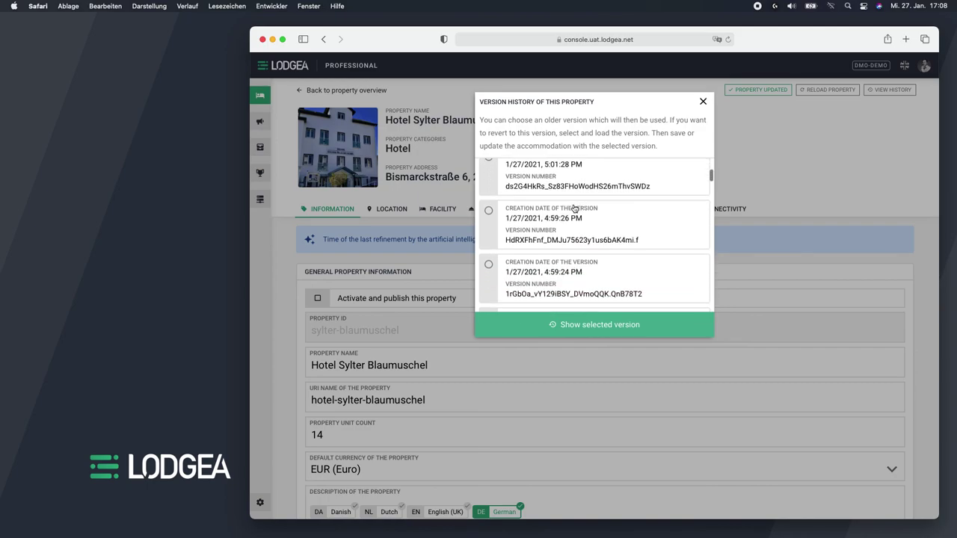
scroll(574, 209, down, 10)
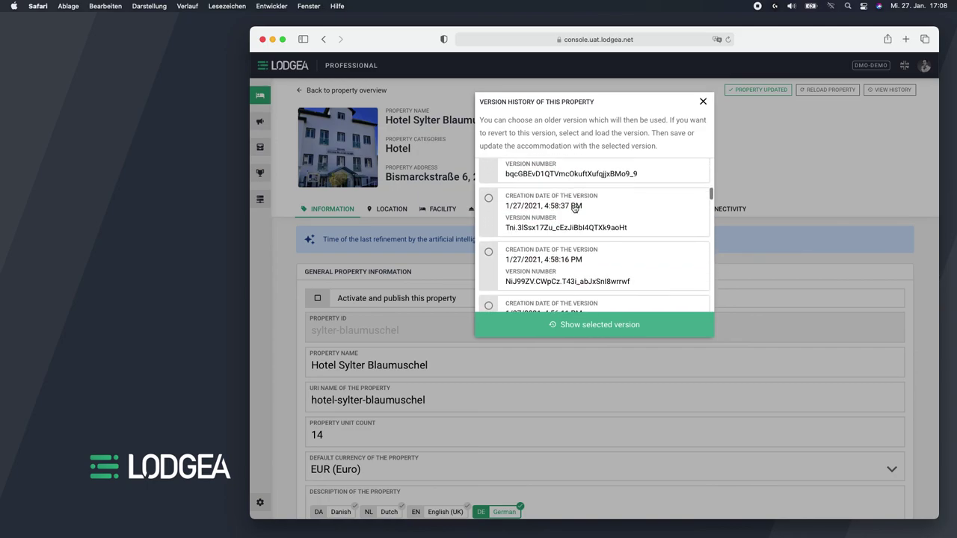
Show the version created 1/27/2021, 4:58:37 PM and examine its property description and media images.
click(574, 209)
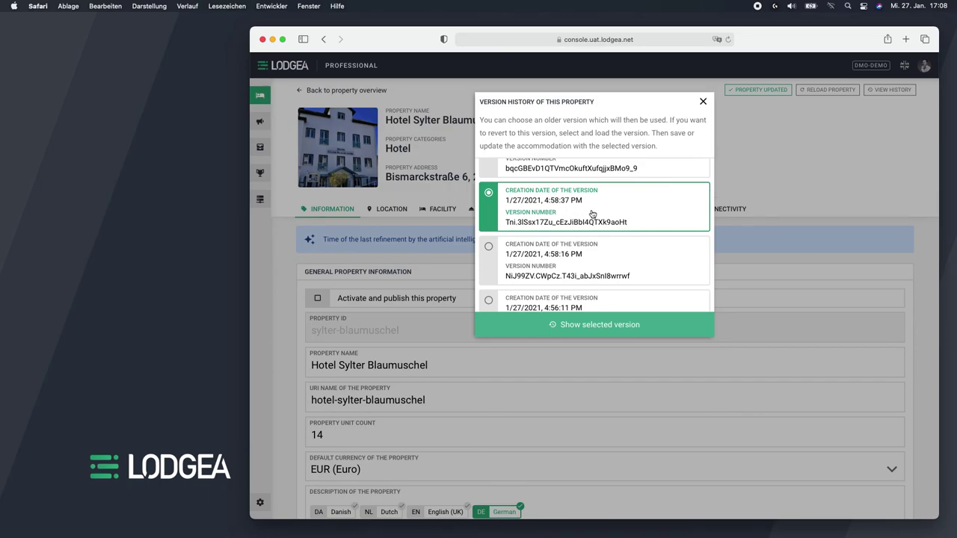
click(593, 334)
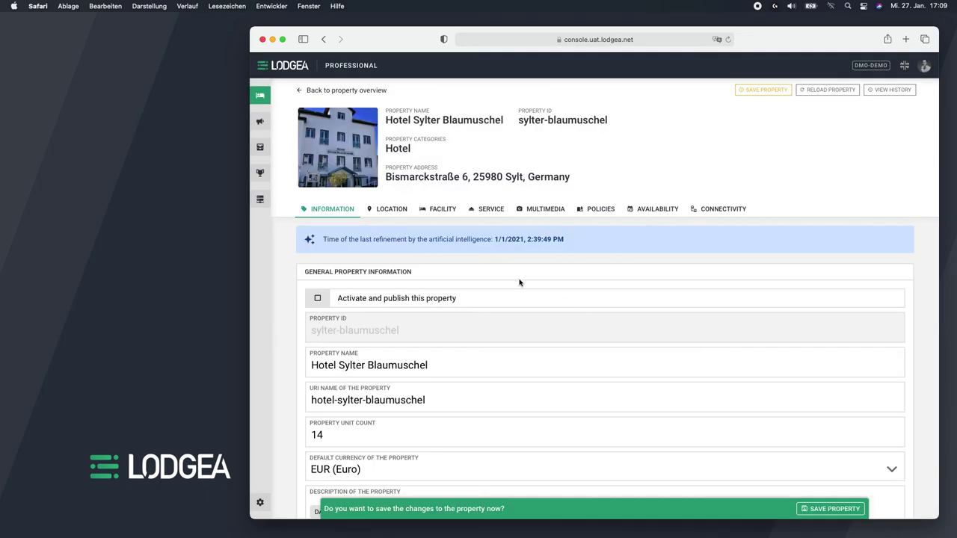
scroll(519, 279, down, 5)
scroll(519, 279, down, 4)
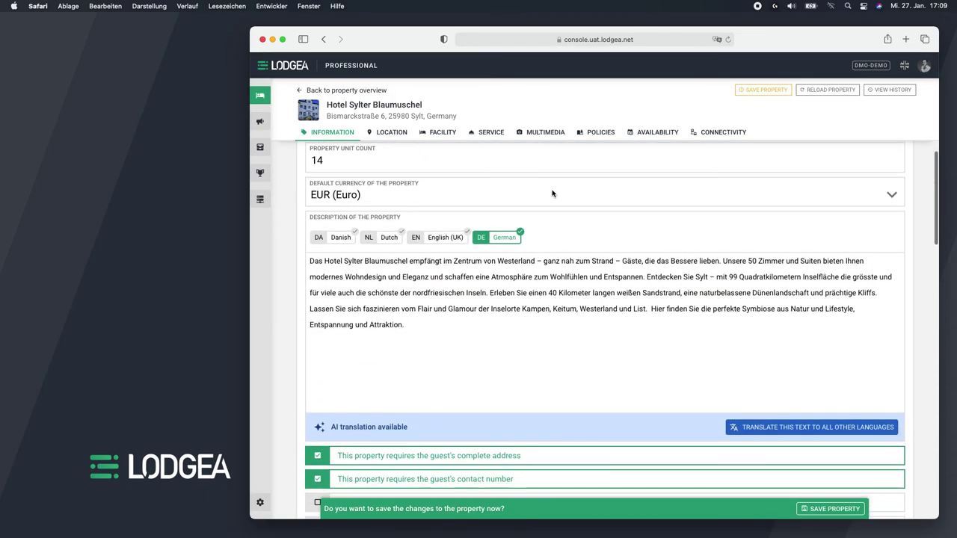
click(543, 135)
scroll(591, 224, up, 10)
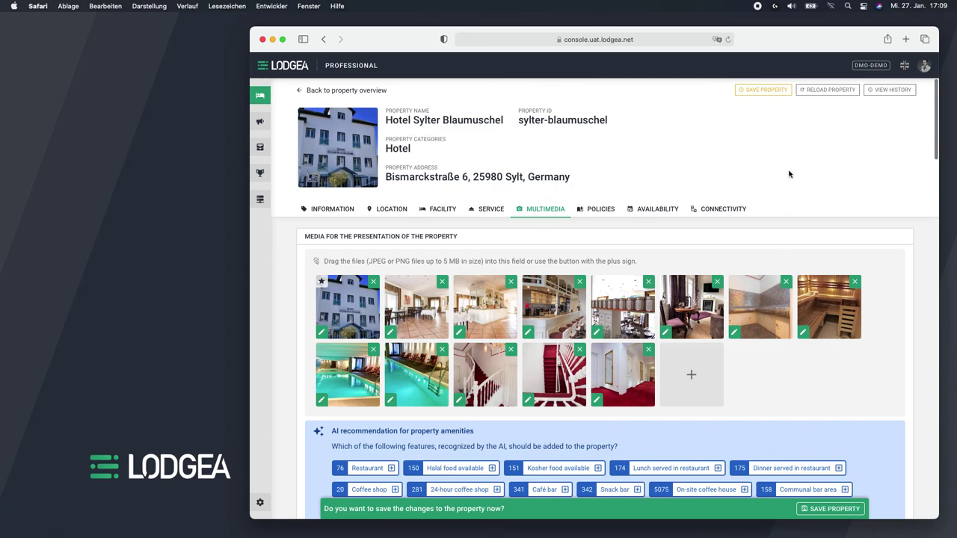
Show the version created 1/27/2021, 5:03:08 PM, check its media and policies, and return to the property overview without saving.
click(890, 89)
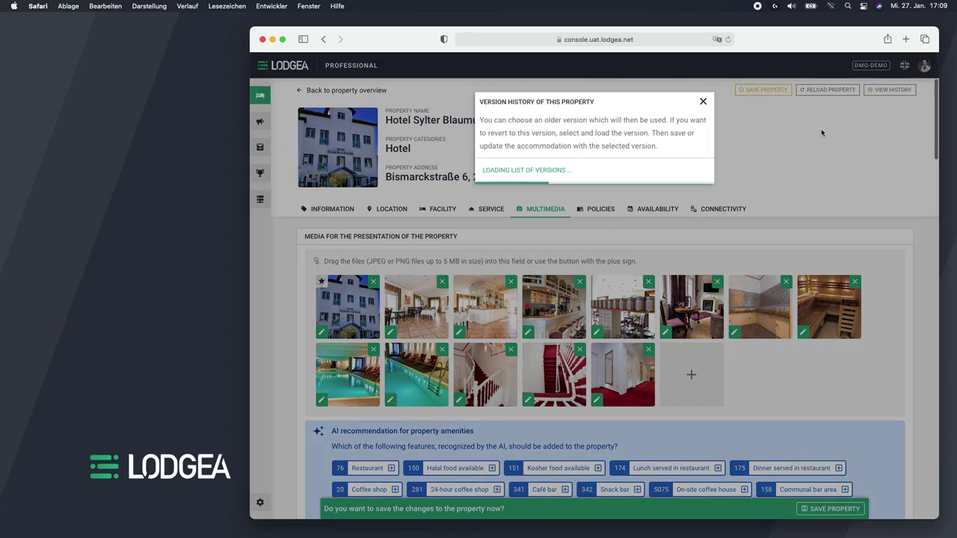
click(602, 188)
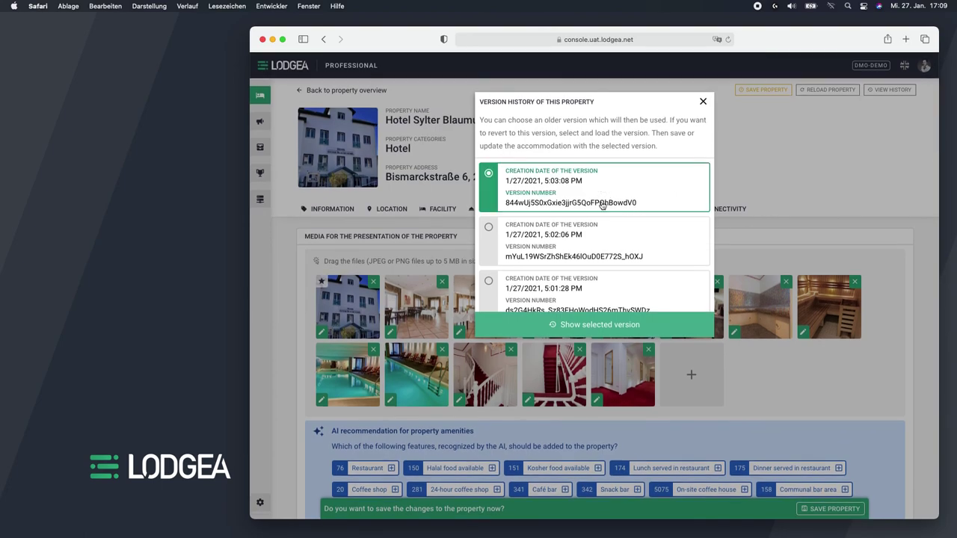
click(616, 327)
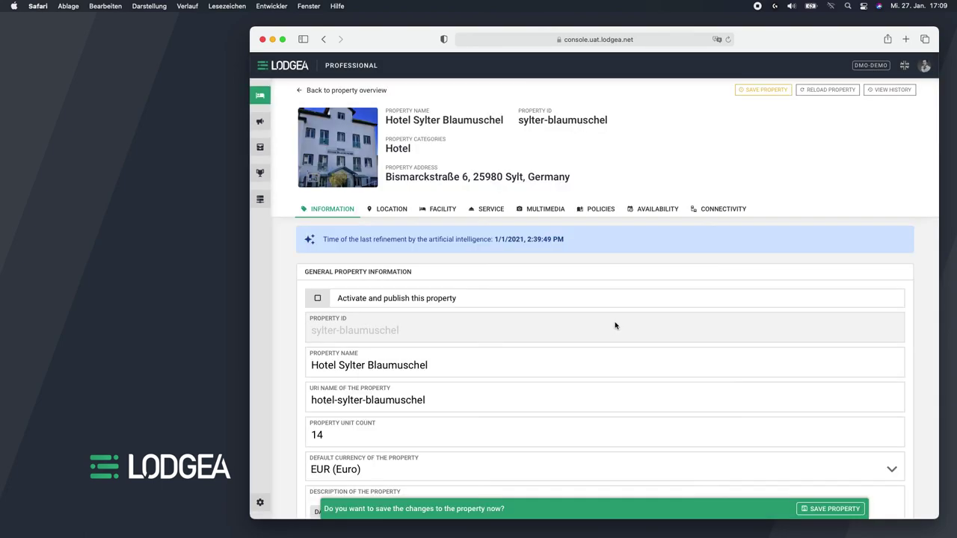
click(545, 209)
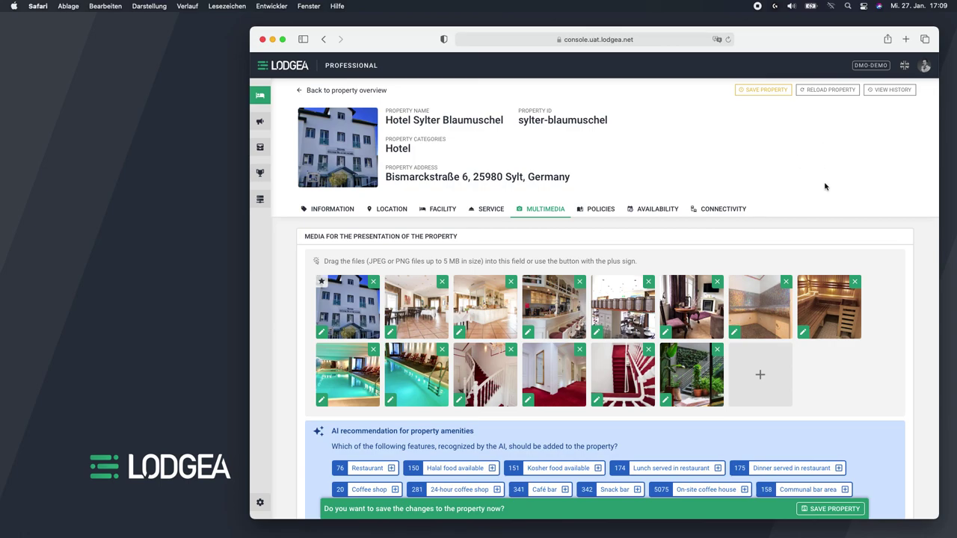
click(604, 214)
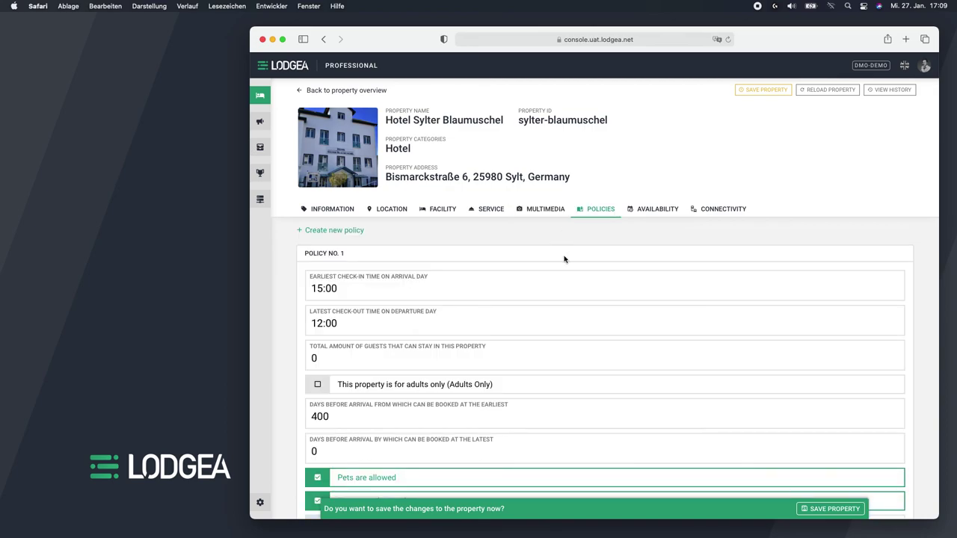
click(366, 90)
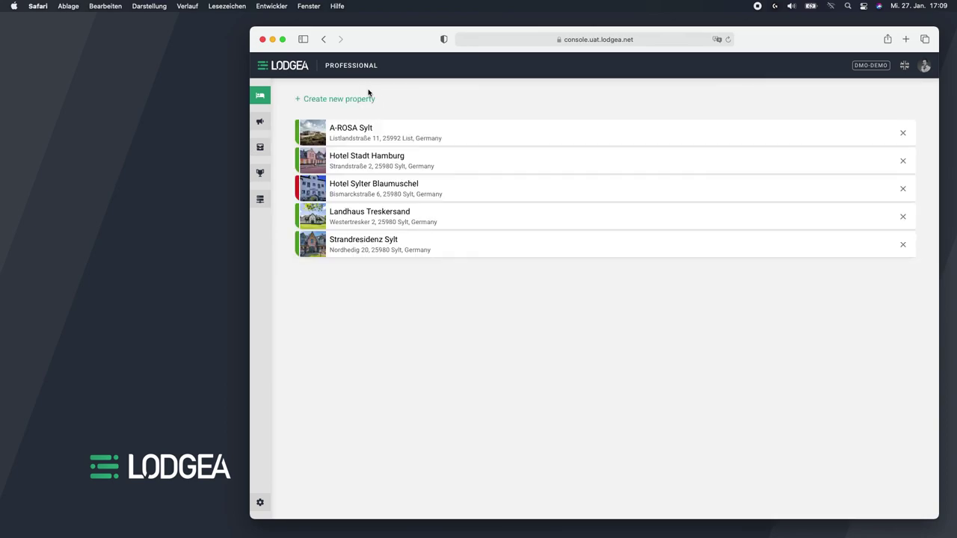